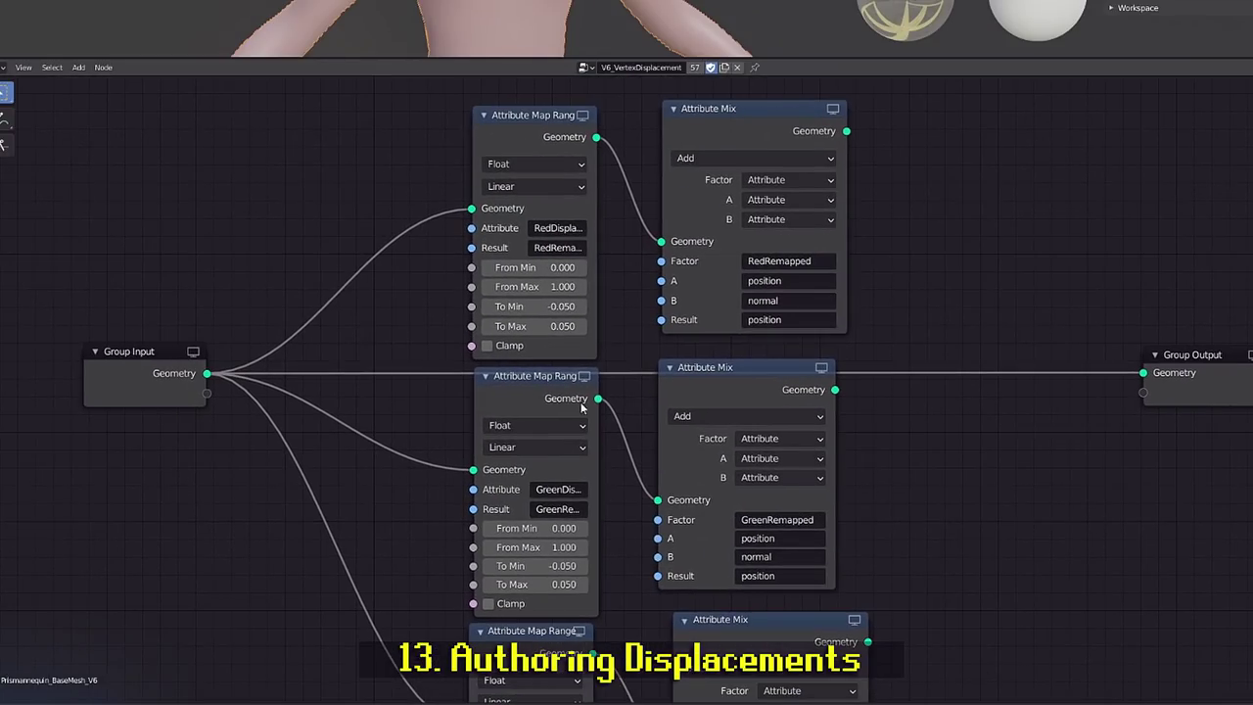
# Examine the red Attribute Map Range node's attribute names and remap range, enlarging the 3D viewport to show the whole mannequin.
pyautogui.click(119, 379)
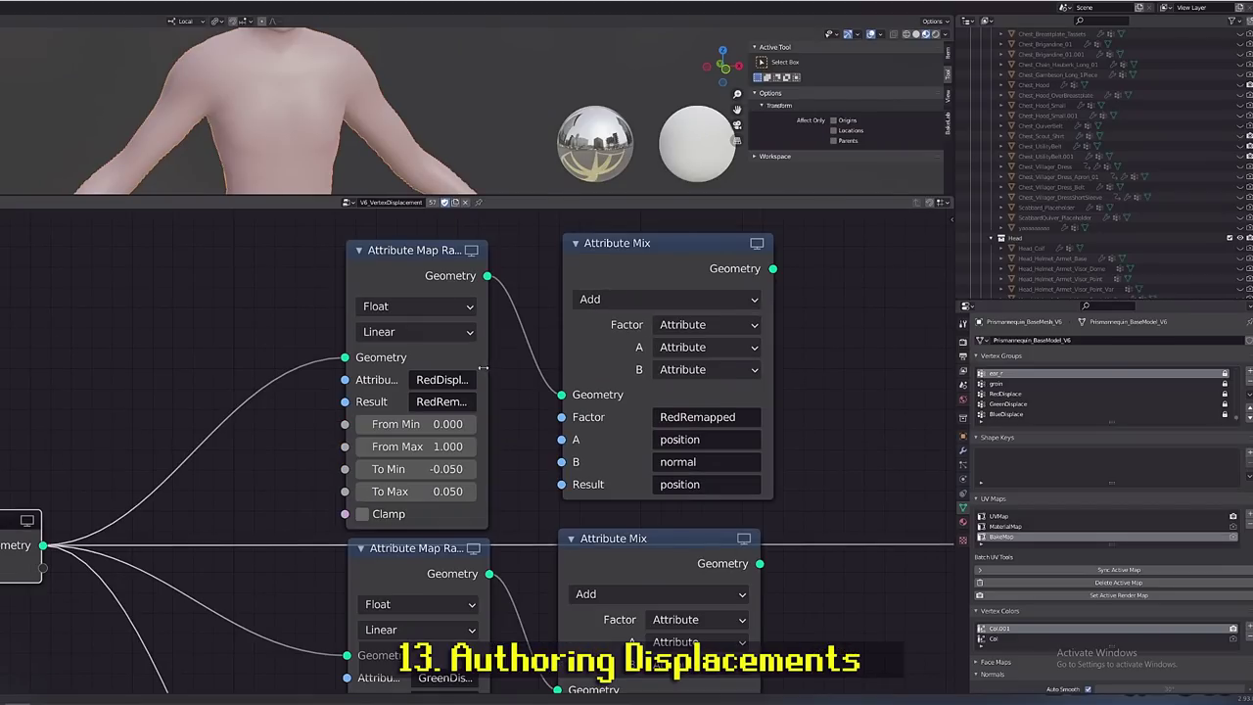
pyautogui.click(461, 358)
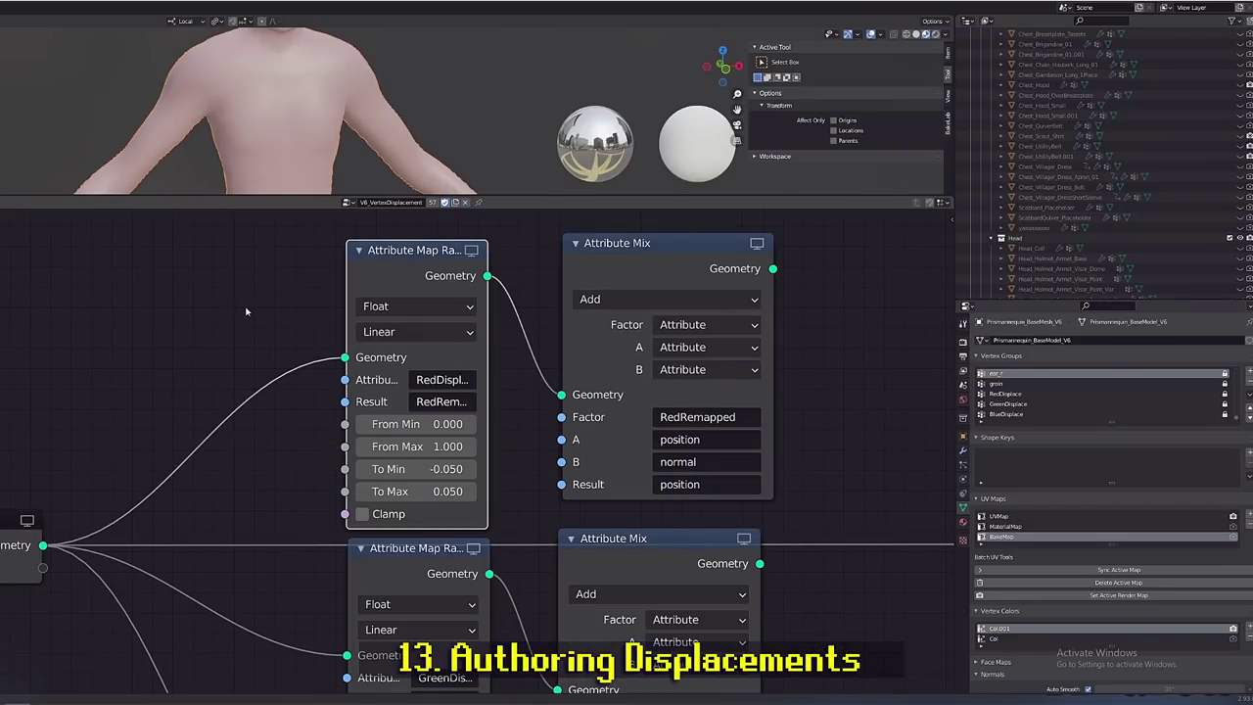
pyautogui.moveTo(256, 314); pyautogui.dragTo(230, 342, button='middle')
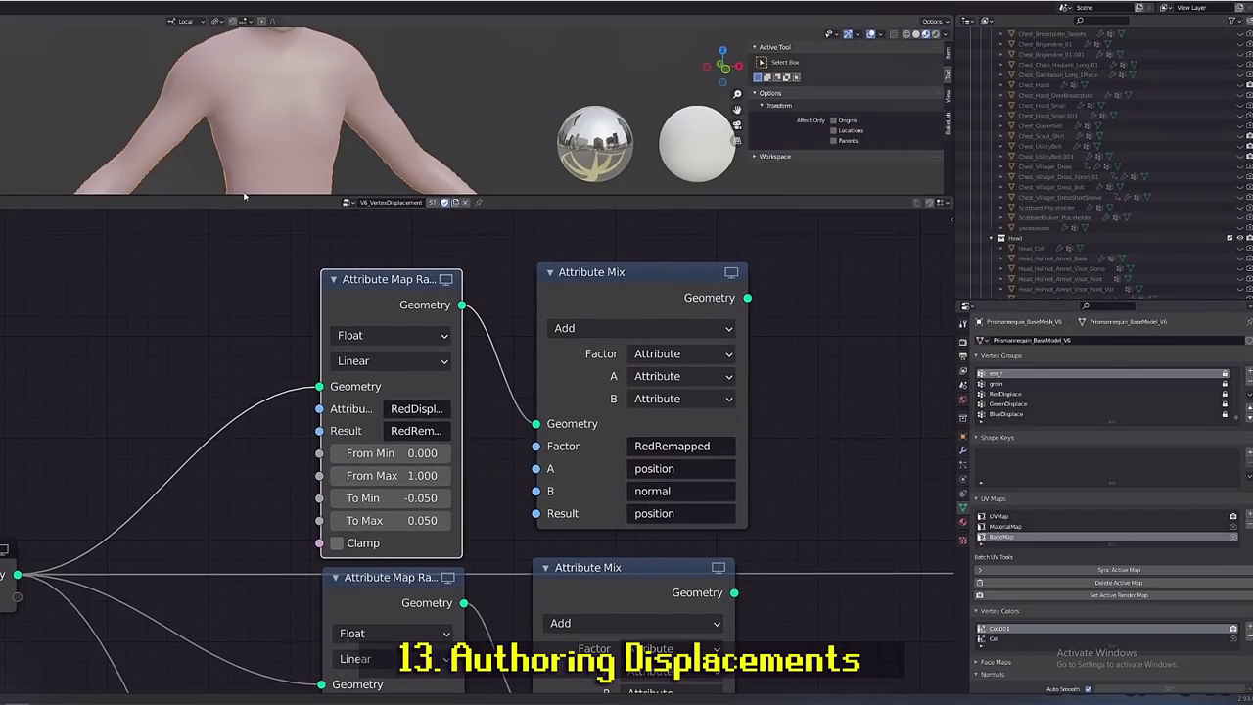
pyautogui.moveTo(244, 196); pyautogui.dragTo(244, 417)
pyautogui.scroll(-4, 289, 342)
pyautogui.keyDown('shift'); pyautogui.moveTo(293, 343); pyautogui.dragTo(264, 217, button='middle'); pyautogui.keyUp('shift')
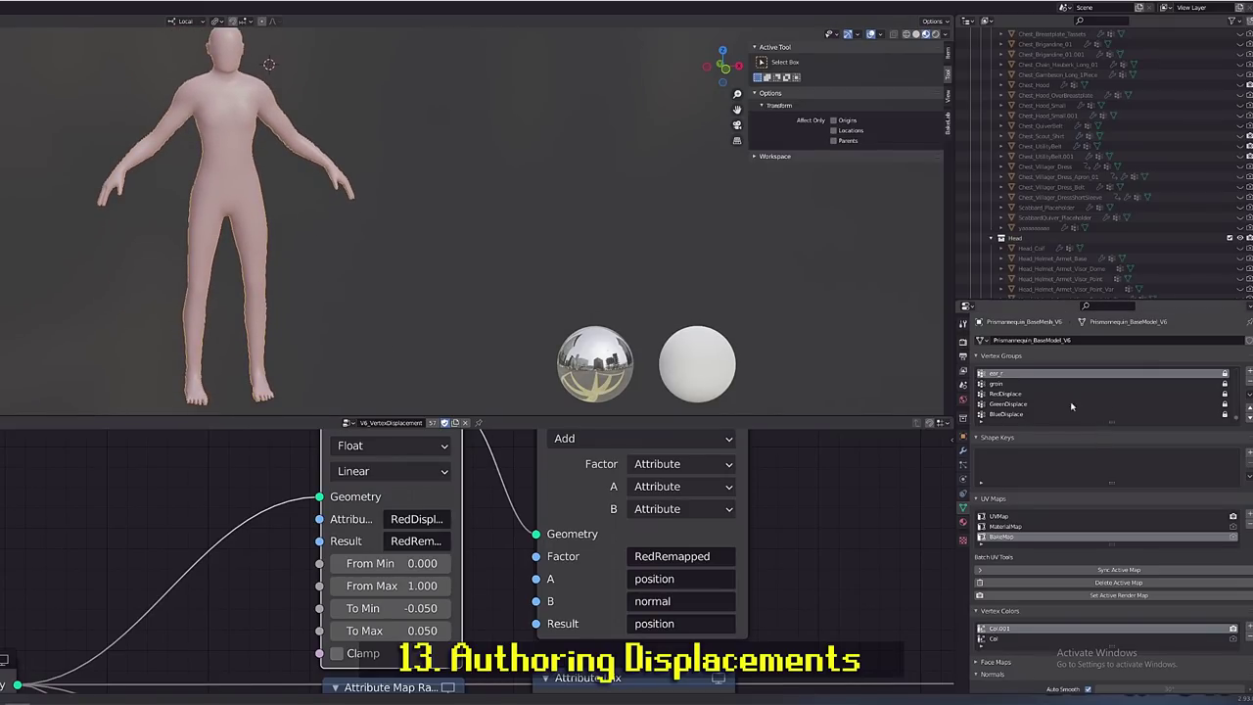
pyautogui.scroll(-1, 262, 534)
pyautogui.moveTo(263, 534); pyautogui.dragTo(207, 546, button='middle')
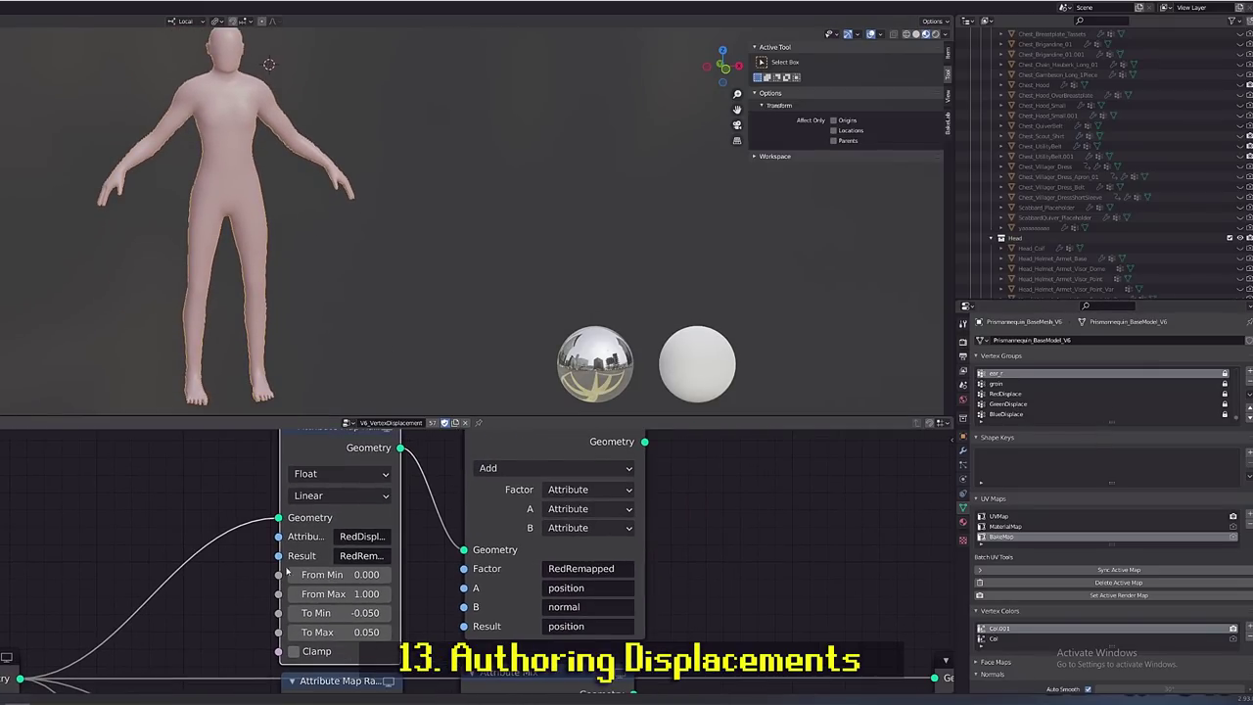
pyautogui.scroll(-1, 216, 283)
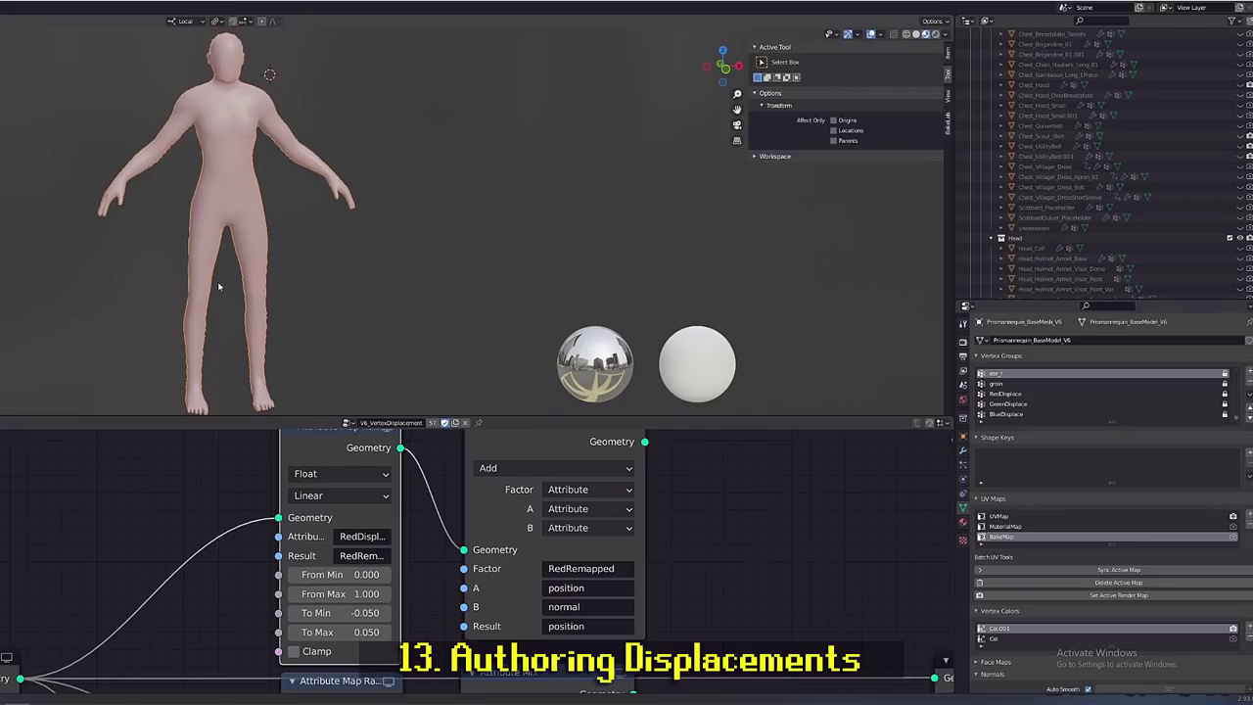
pyautogui.moveTo(271, 519); pyautogui.dragTo(269, 540, button='middle')
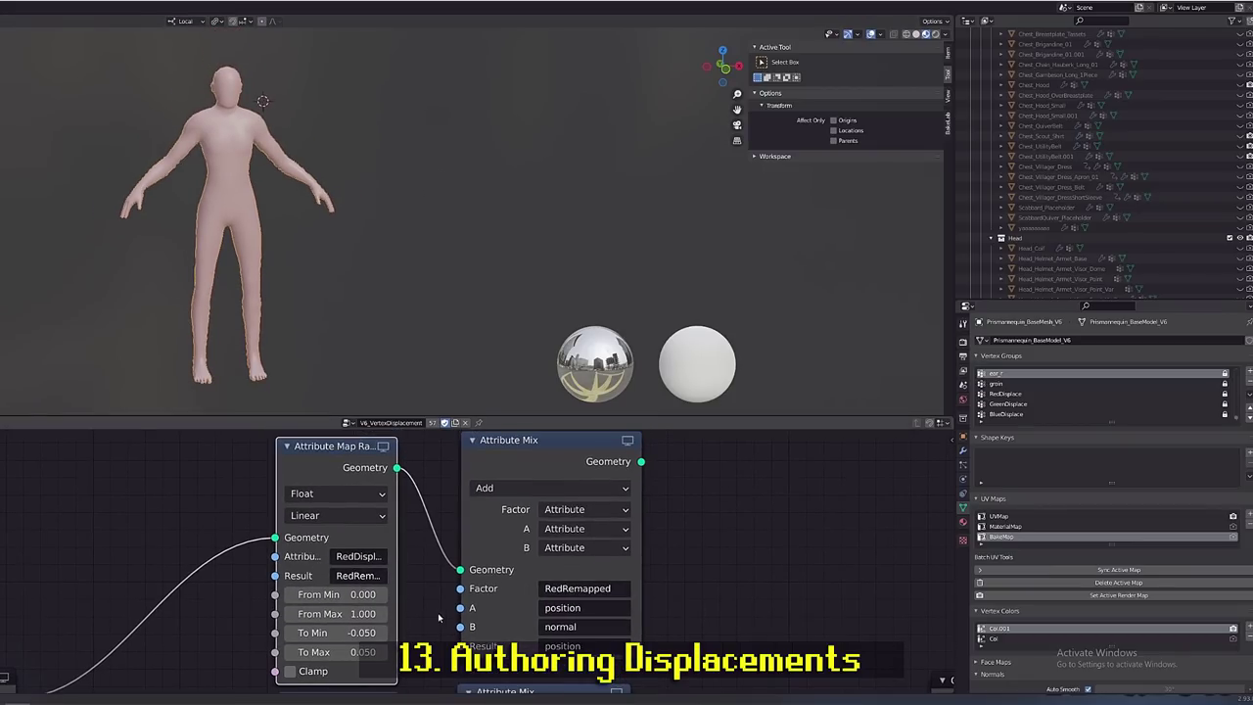
# Examine how the red Attribute Mix node adds RedRemapped along the normals to the position attribute.
pyautogui.moveTo(440, 617); pyautogui.dragTo(370, 543, button='middle')
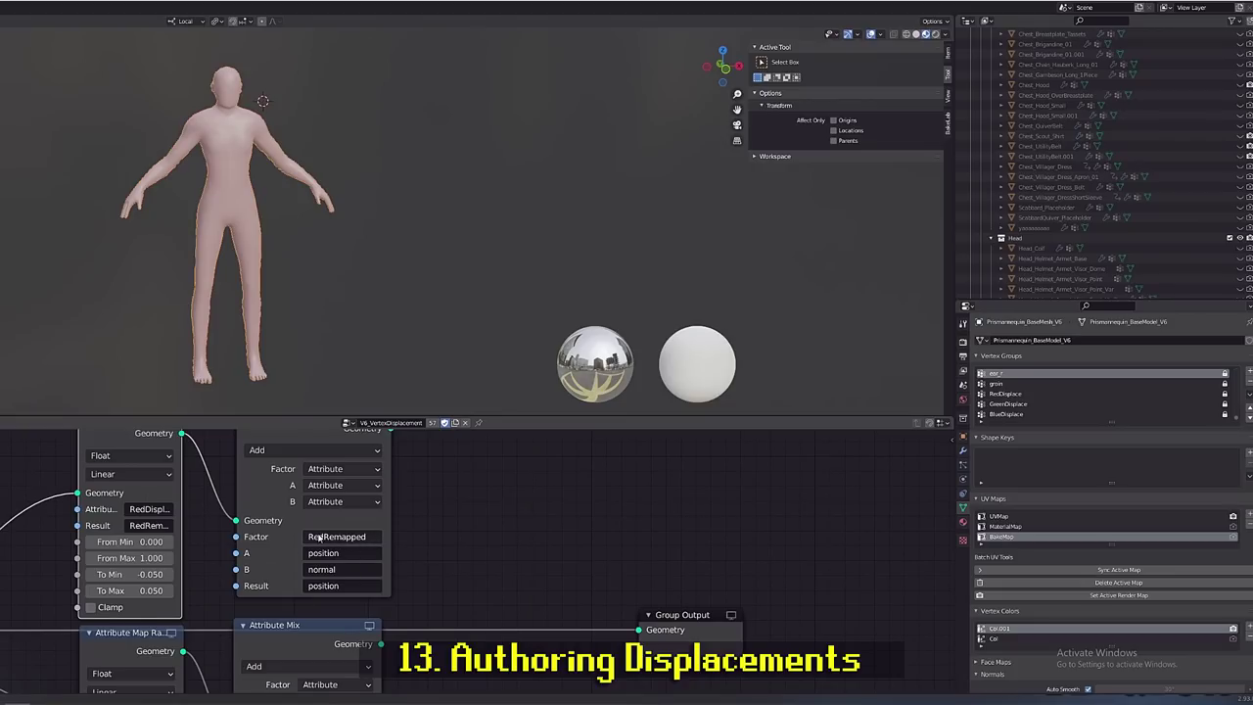
pyautogui.scroll(-1, 467, 508)
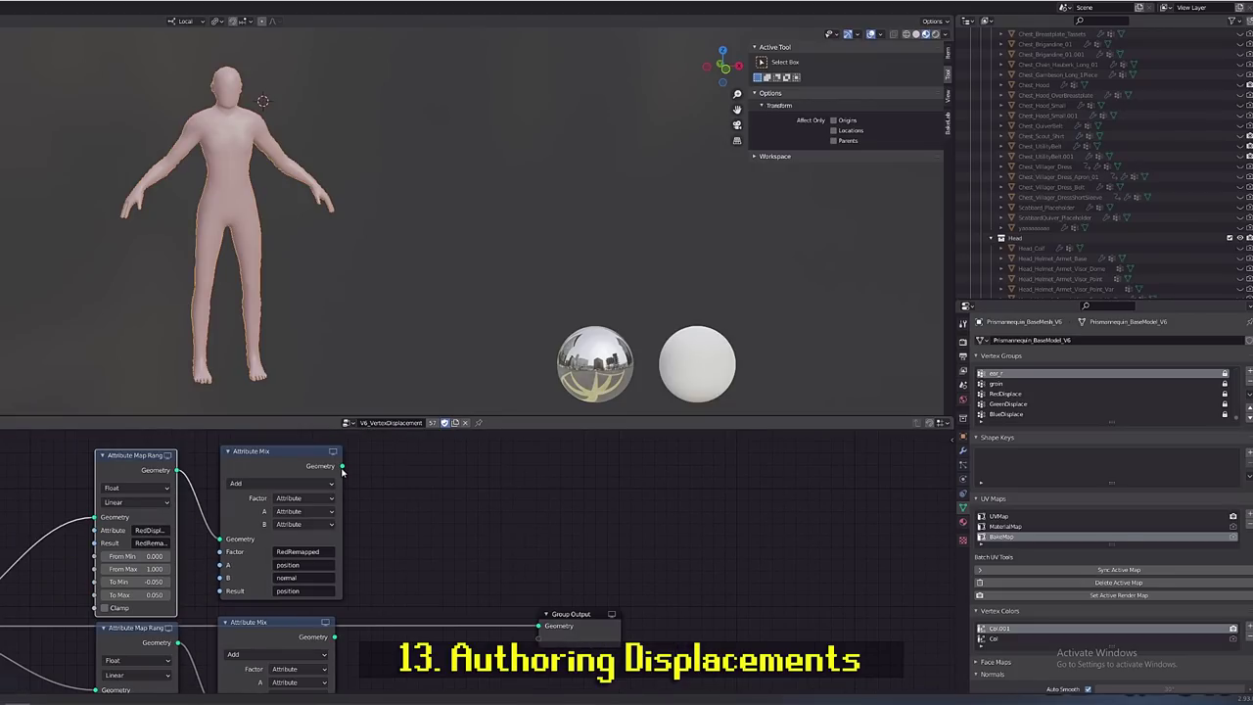
pyautogui.moveTo(355, 556); pyautogui.dragTo(394, 515, button='middle')
pyautogui.scroll(8, 341, 562)
pyautogui.scroll(-6, 296, 537)
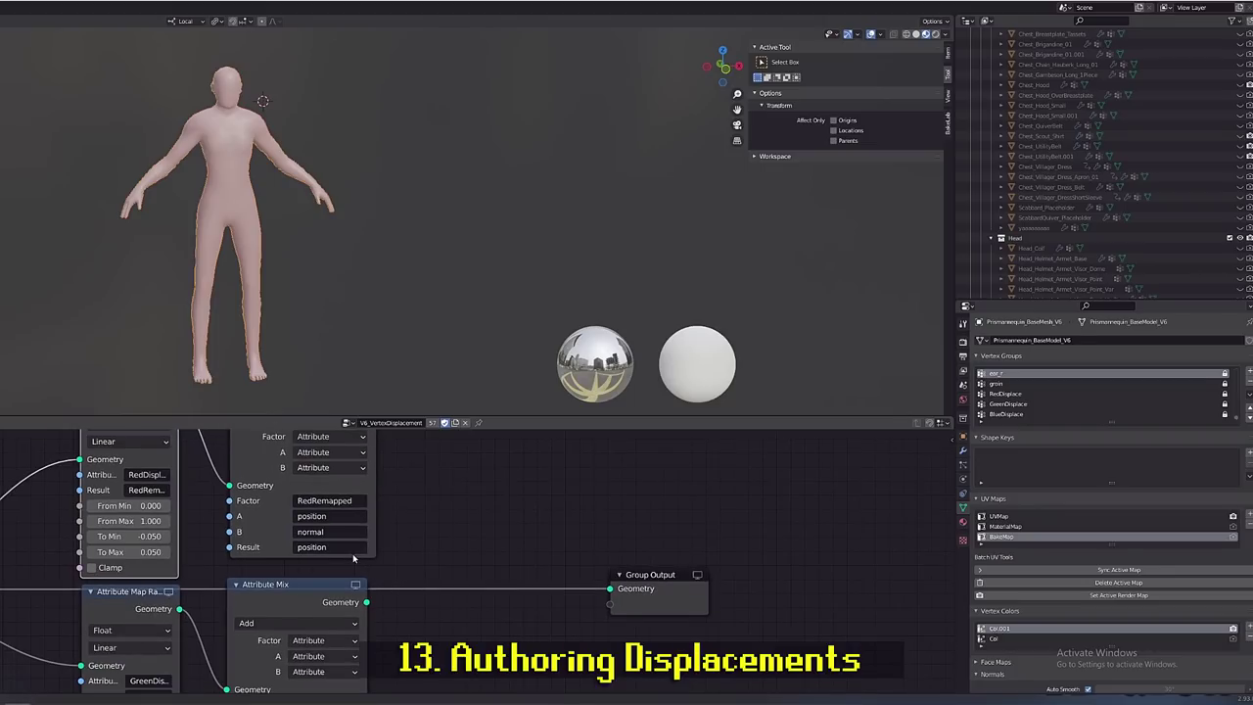
pyautogui.scroll(3, 354, 558)
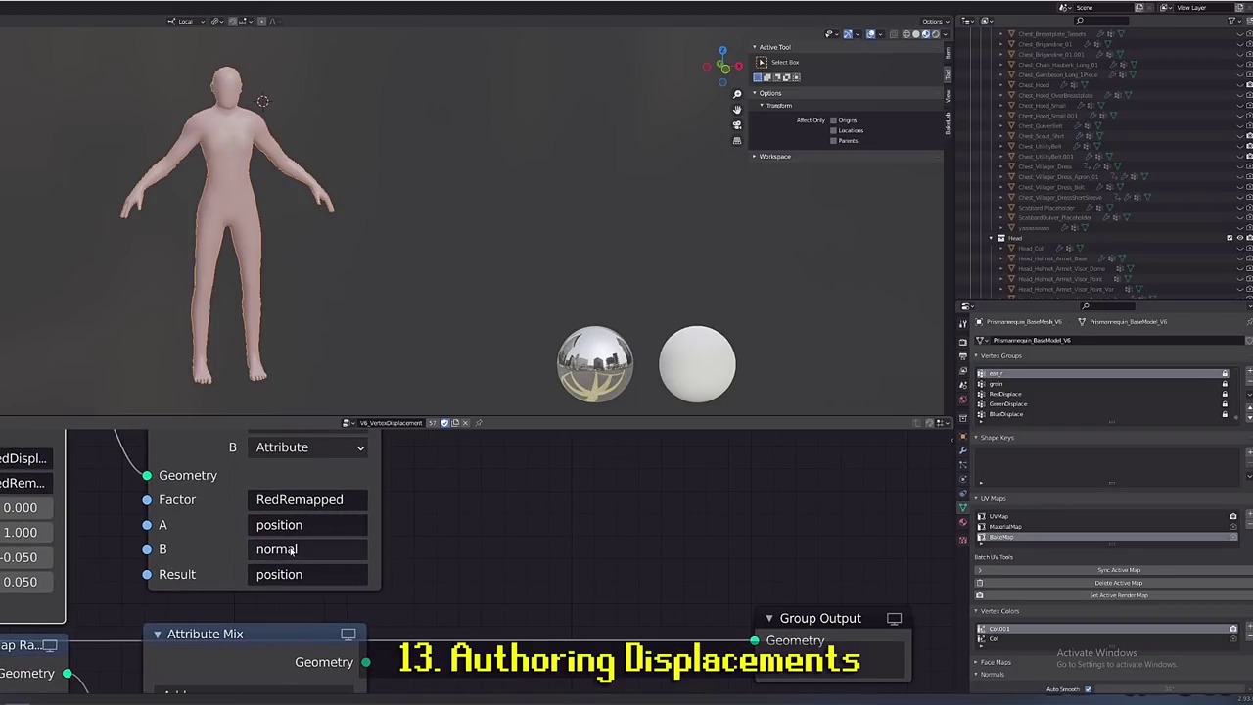
pyautogui.scroll(-6, 370, 539)
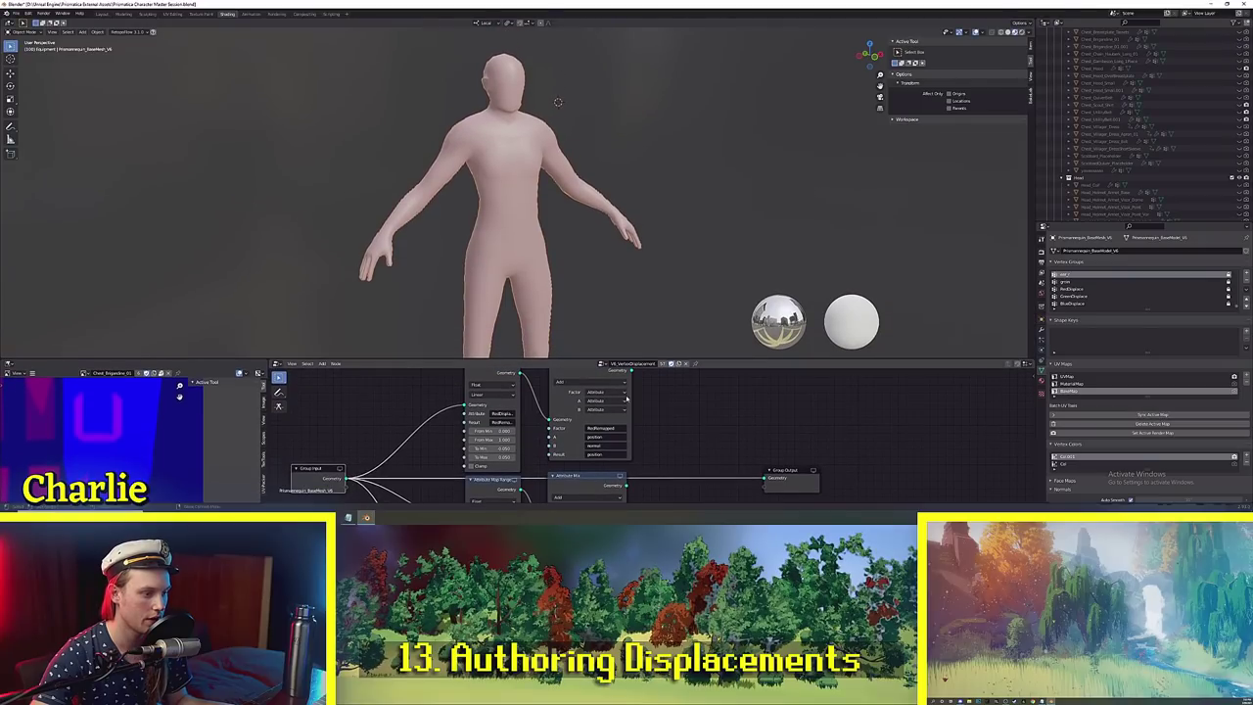
pyautogui.moveTo(677, 427); pyautogui.dragTo(647, 448, button='middle')
pyautogui.scroll(-1, 680, 447)
pyautogui.scroll(-1, 620, 412)
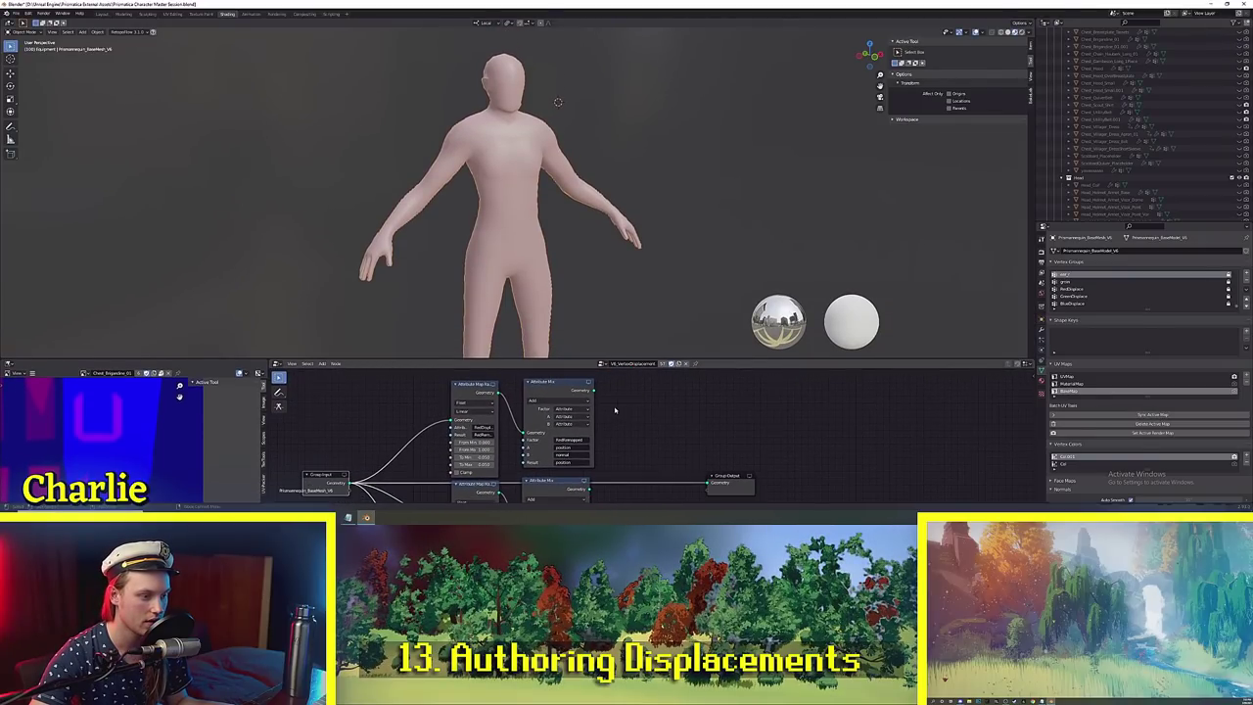
# Preview the displacements on the mannequin by wiring the red, then the green Attribute Mix geometry into the Group Output.
pyautogui.moveTo(591, 390); pyautogui.dragTo(708, 485)
pyautogui.moveTo(572, 240)
pyautogui.mouseDown(button='middle')
pyautogui.moveTo(532, 231)
pyautogui.moveTo(578, 244)
pyautogui.mouseUp(button='middle')
pyautogui.moveTo(589, 489); pyautogui.dragTo(710, 484)
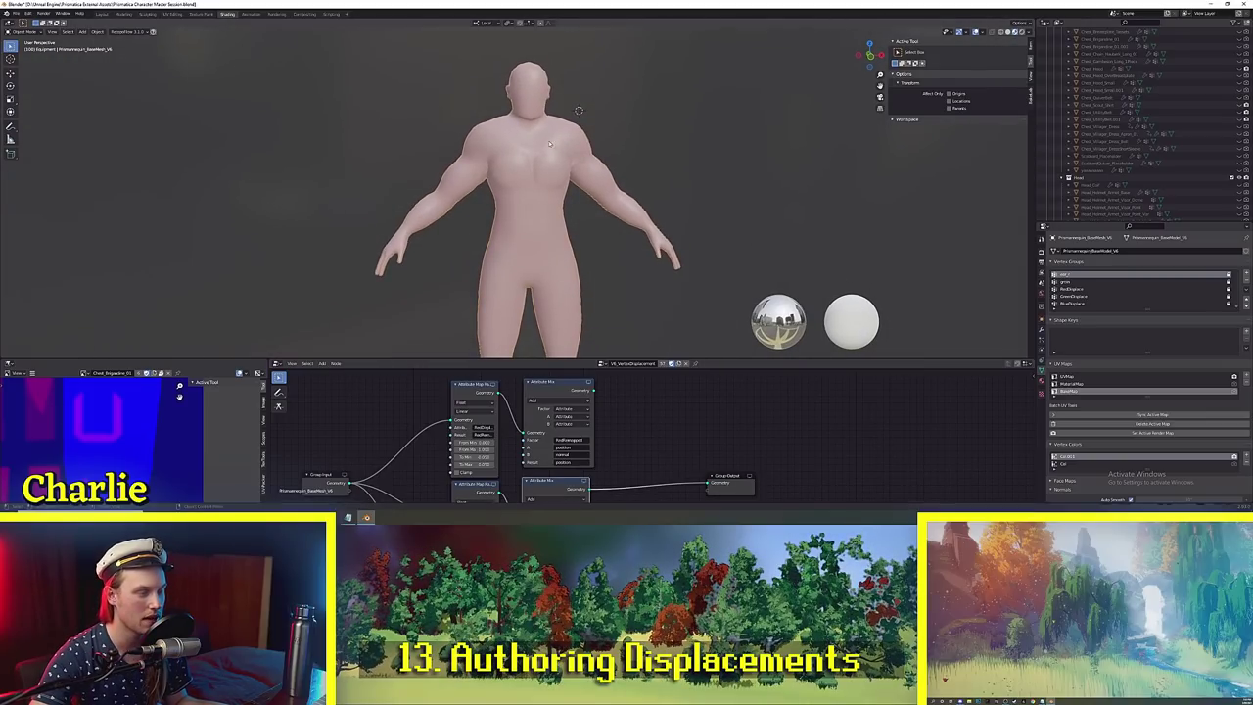
pyautogui.scroll(3, 615, 228)
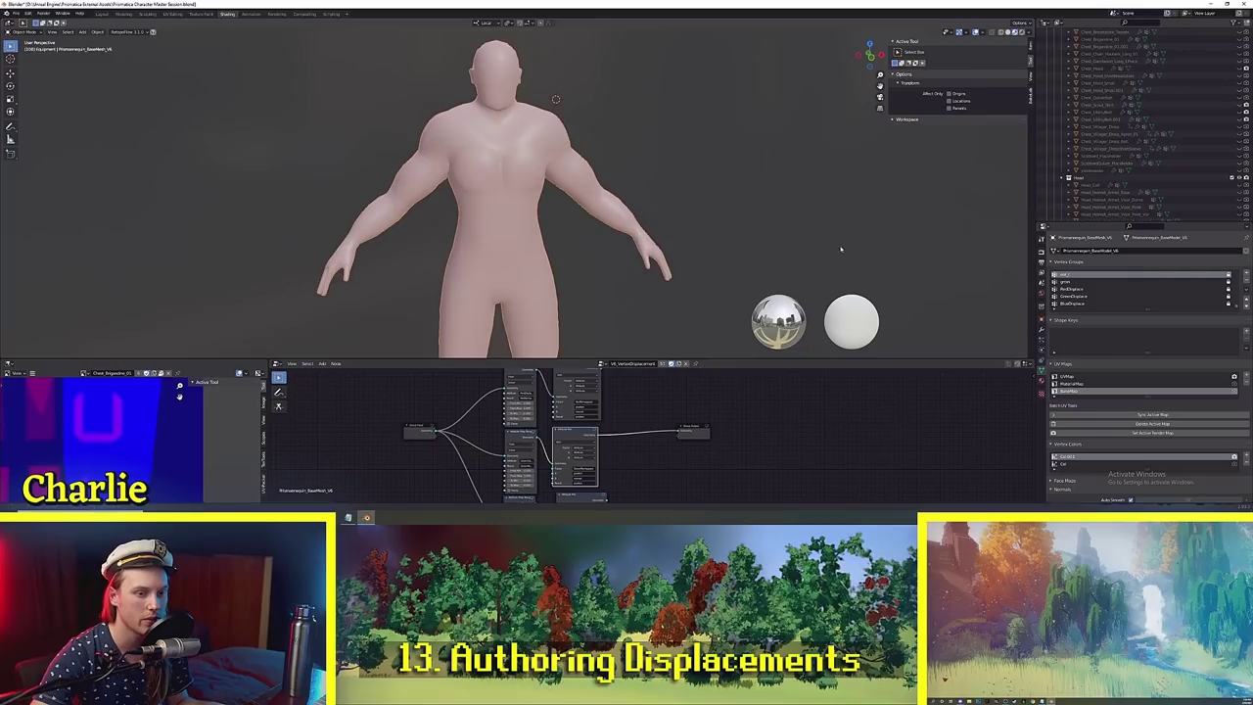
pyautogui.keyDown('shift'); pyautogui.moveTo(841, 248); pyautogui.dragTo(872, 264, button='middle'); pyautogui.keyUp('shift')
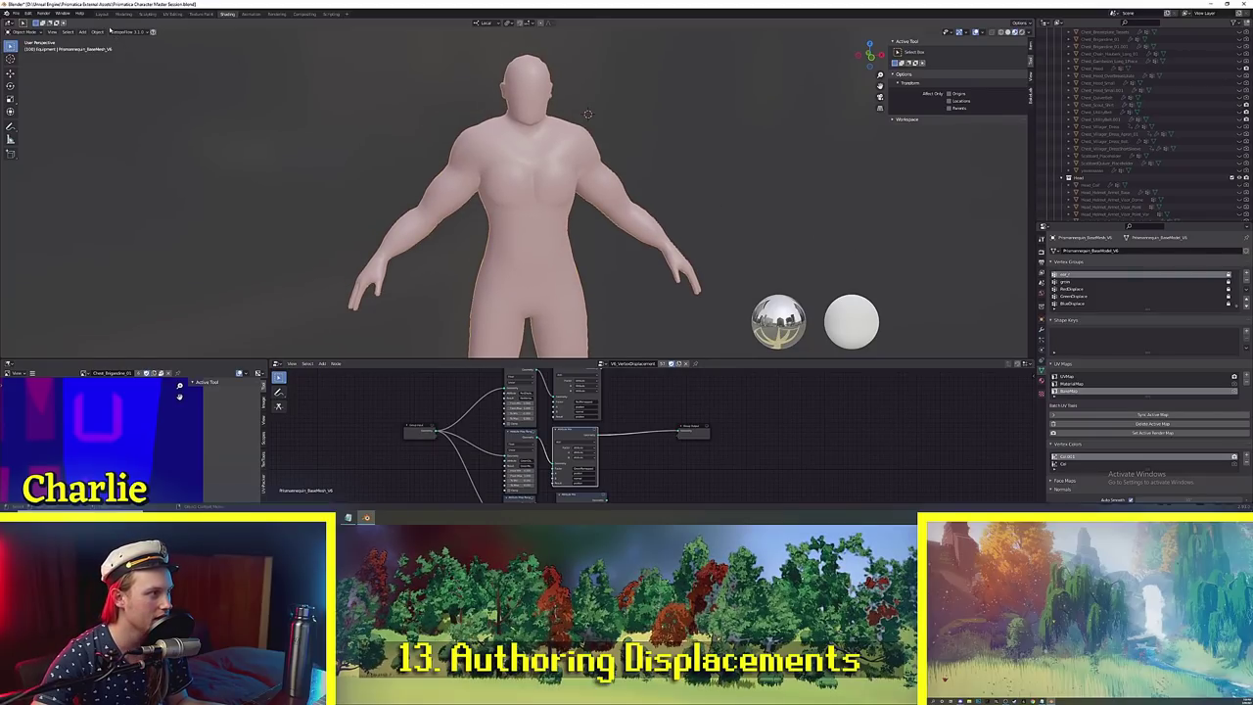
# Inspect the BlueDisplace, RedDisplace and GreenDisplace vertex groups on the mannequin in Weight Paint mode.
pyautogui.click(29, 32)
pyautogui.click(21, 73)
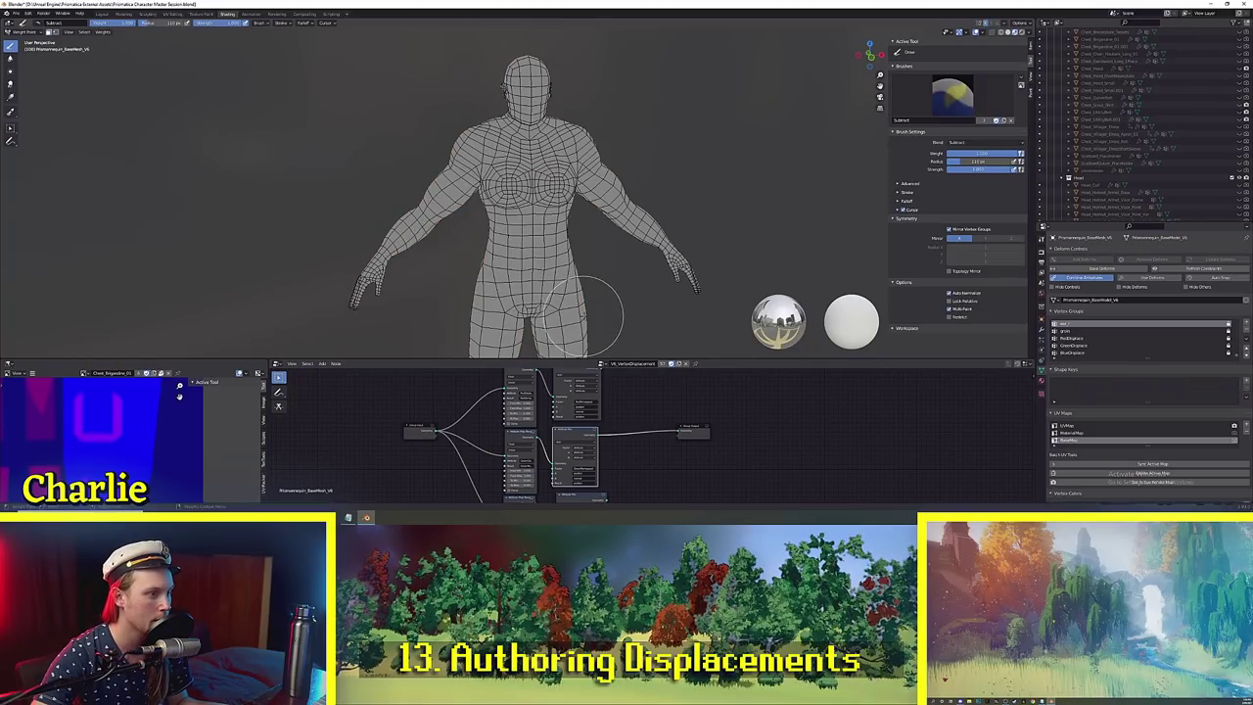
pyautogui.click(1045, 471)
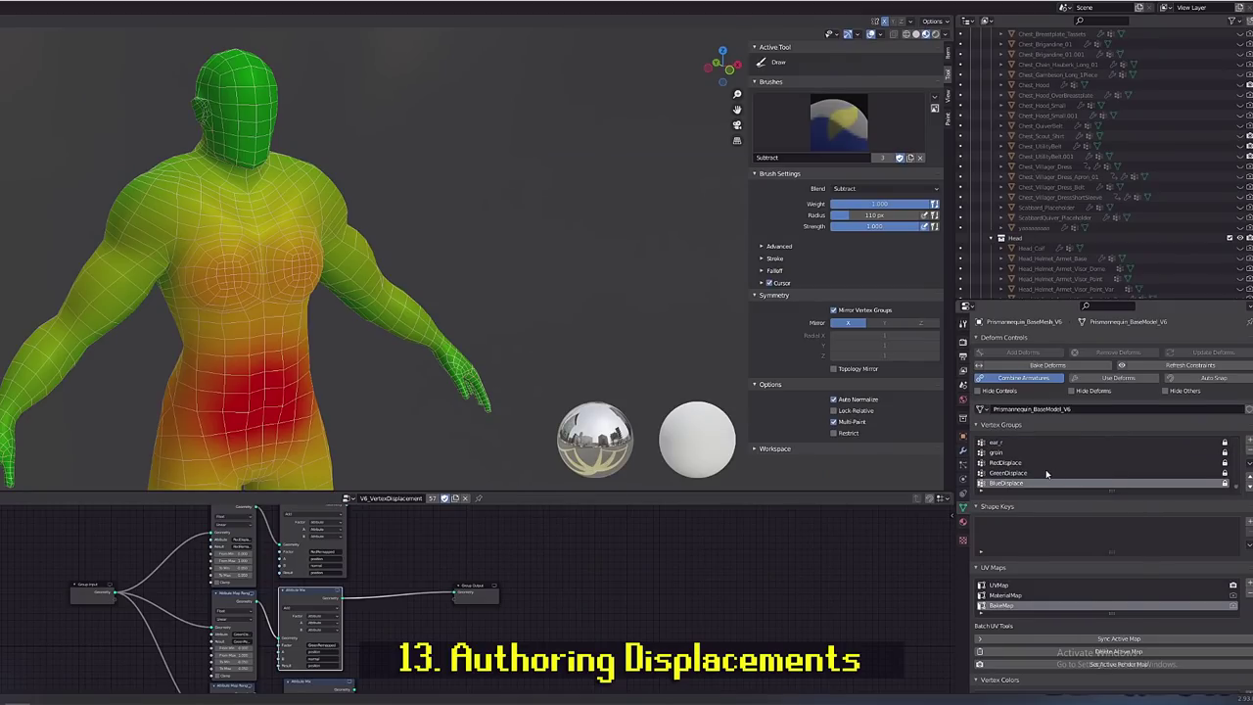
pyautogui.click(1026, 463)
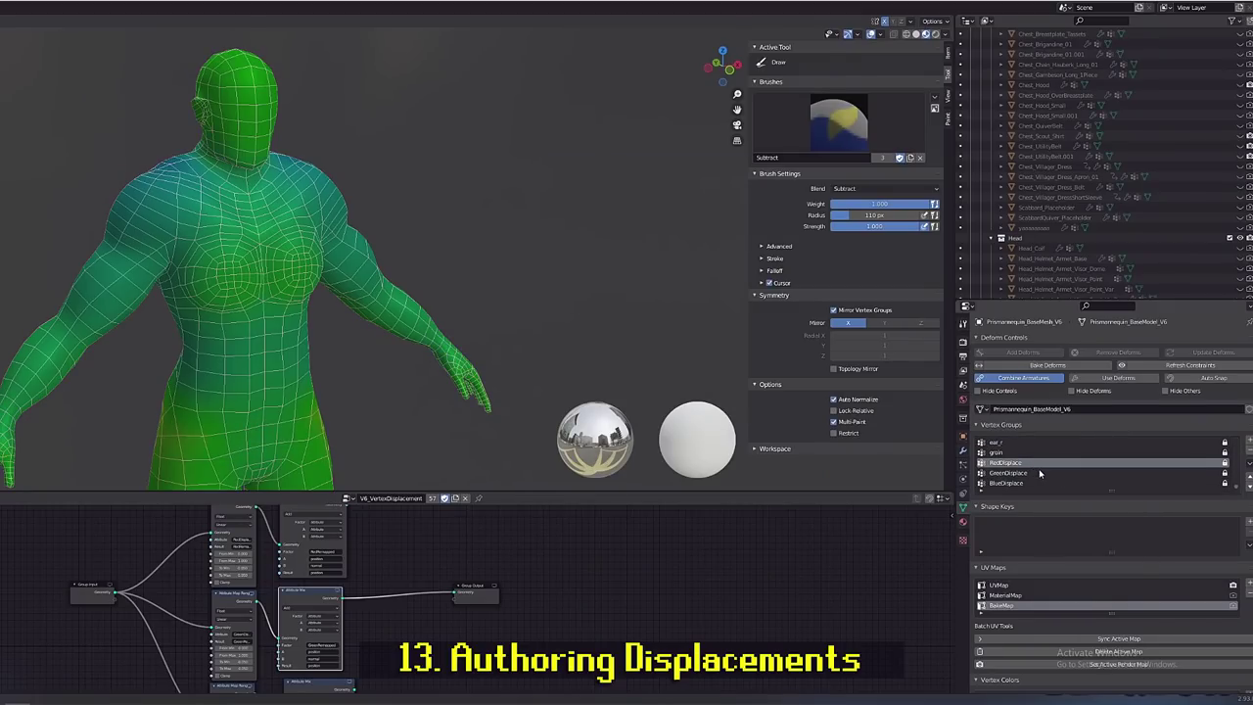
pyautogui.click(1039, 474)
pyautogui.scroll(4, 363, 284)
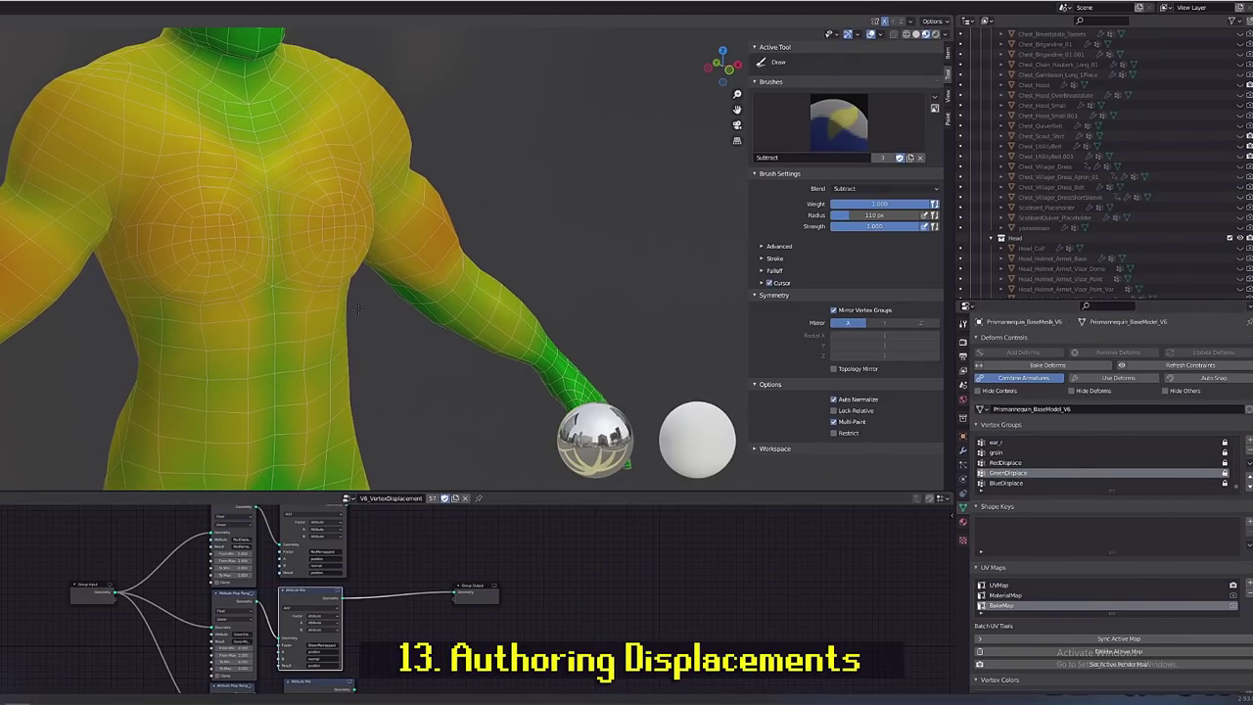
# Paint out GreenDisplace weights across the chest, shoulders and neck with the Subtract brush at a 41 px radius.
pyautogui.scroll(-3, 259, 284)
pyautogui.press('f')
pyautogui.click(232, 290)
pyautogui.scroll(2, 223, 292)
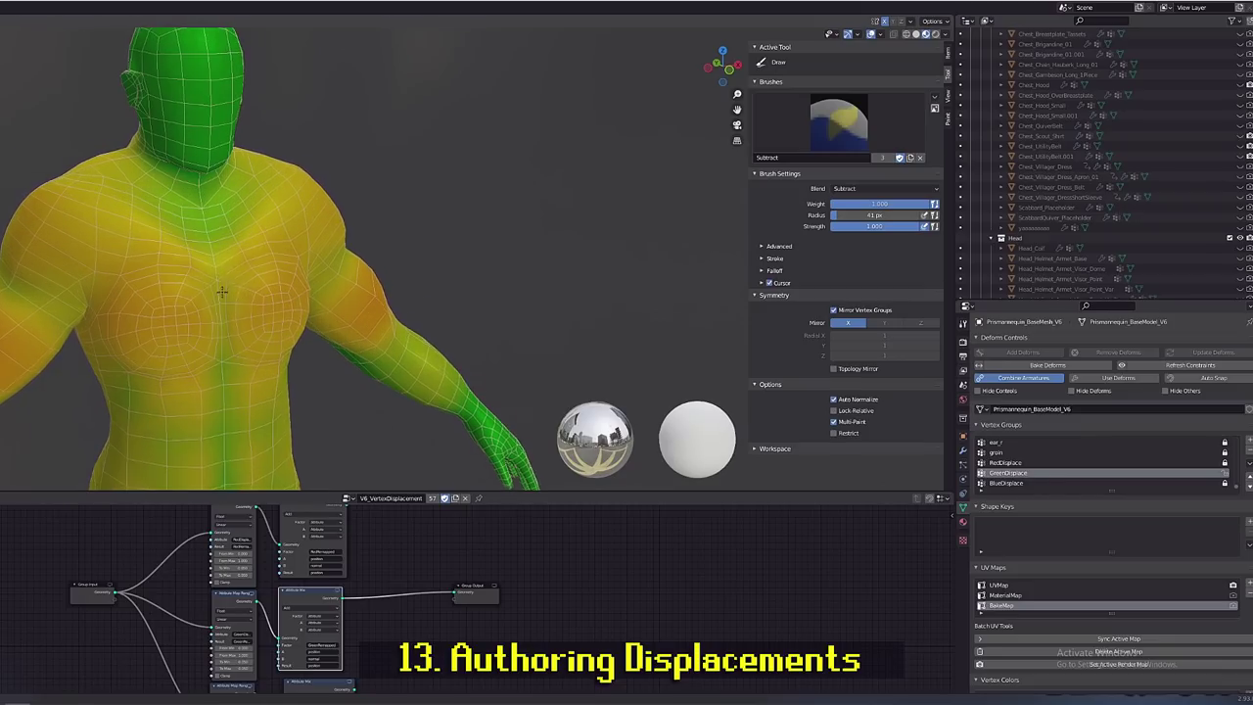
pyautogui.moveTo(222, 292); pyautogui.dragTo(220, 303, button='middle')
pyautogui.moveTo(207, 262)
pyautogui.mouseDown()
pyautogui.moveTo(101, 283)
pyautogui.moveTo(157, 165)
pyautogui.moveTo(224, 86)
pyautogui.moveTo(323, 343)
pyautogui.moveTo(272, 404)
pyautogui.mouseUp()
pyautogui.moveTo(272, 404); pyautogui.dragTo(278, 373, button='middle')
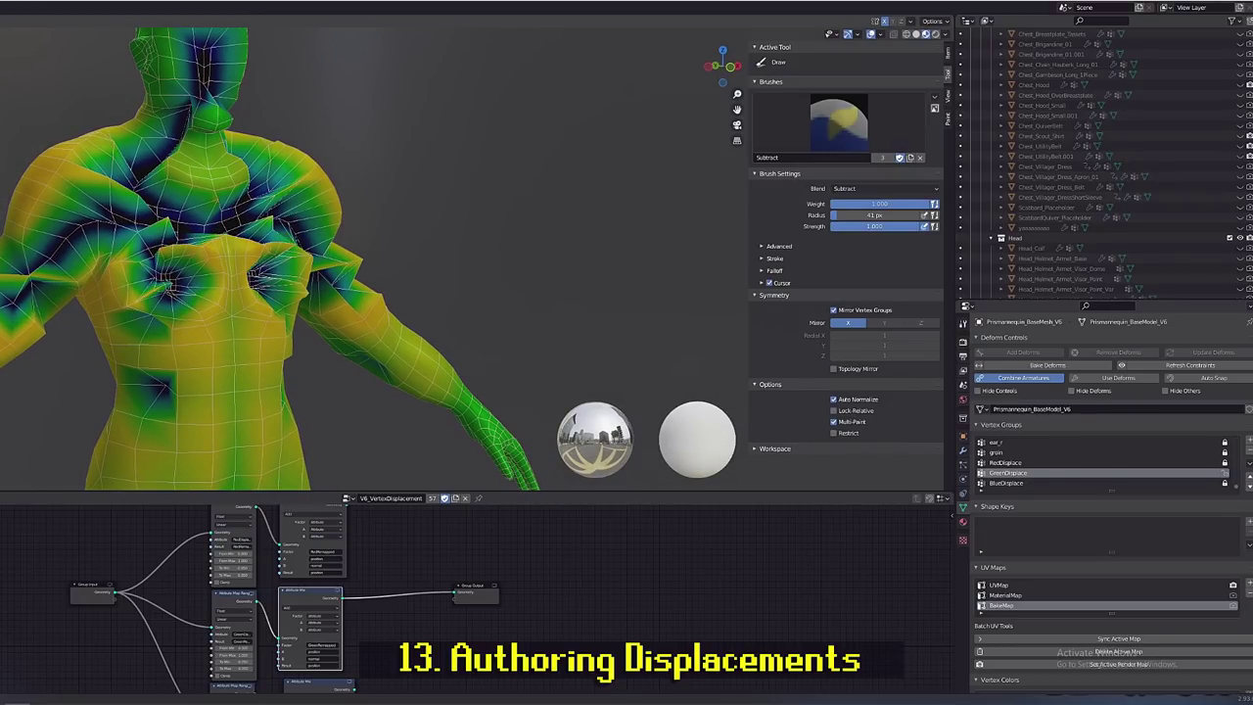
# Paint full GreenDisplace weight over the mannequin's abdomen and upper arms with a large Add brush.
pyautogui.click(881, 129)
pyautogui.moveTo(250, 390); pyautogui.dragTo(265, 337, button='middle')
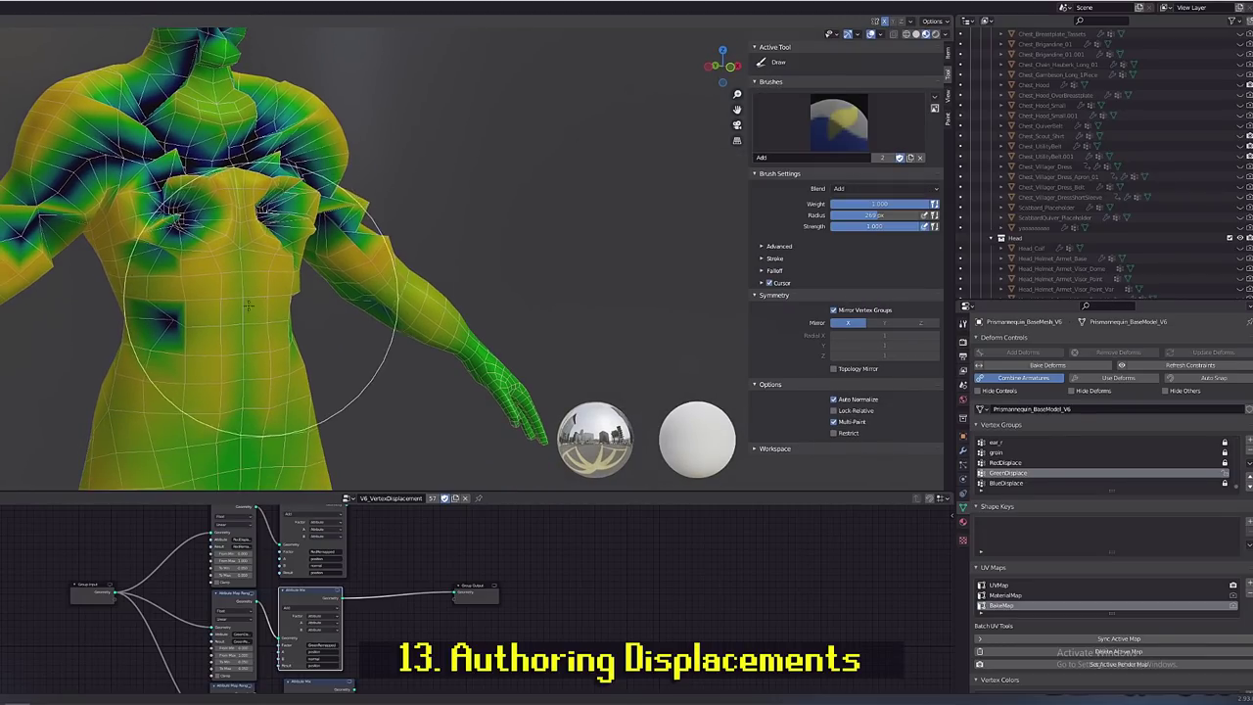
pyautogui.moveTo(264, 337)
pyautogui.mouseDown()
pyautogui.moveTo(203, 386)
pyautogui.moveTo(269, 349)
pyautogui.moveTo(203, 338)
pyautogui.mouseUp()
pyautogui.moveTo(203, 339)
pyautogui.mouseDown(button='middle')
pyautogui.moveTo(89, 323)
pyautogui.moveTo(29, 362)
pyautogui.moveTo(31, 276)
pyautogui.mouseUp(button='middle')
pyautogui.scroll(-3, 31, 276)
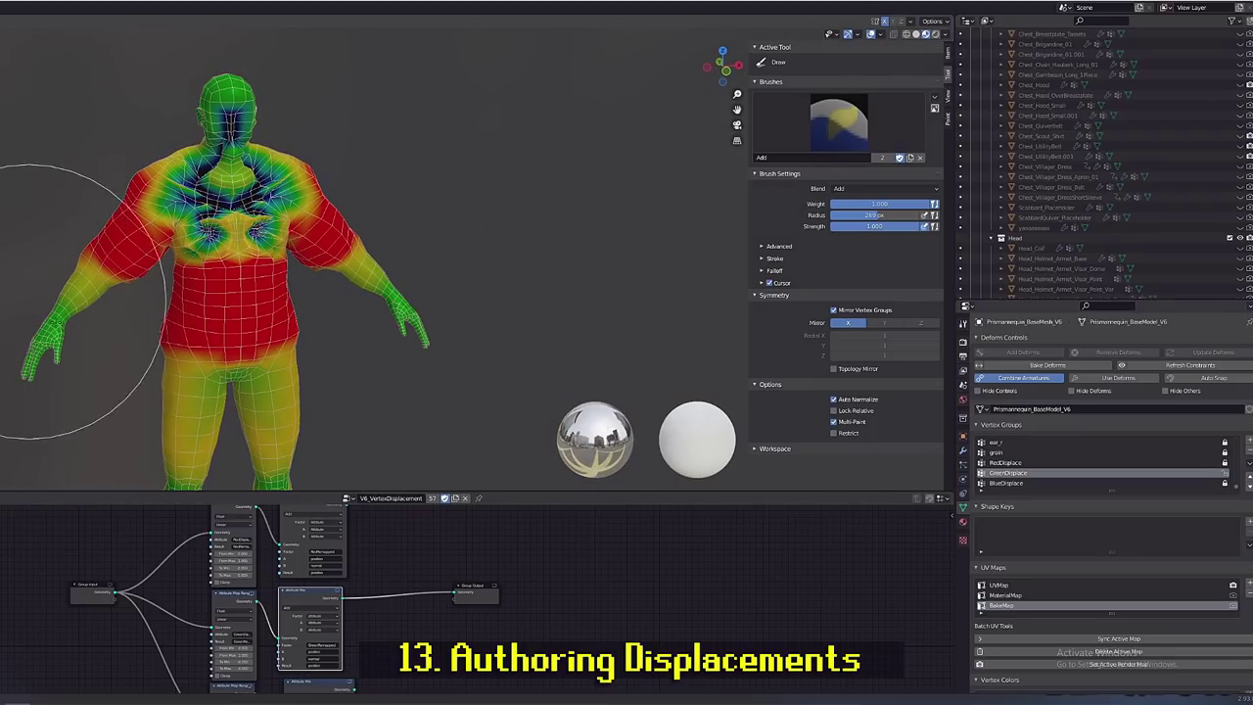
pyautogui.keyDown('shift'); pyautogui.moveTo(257, 360); pyautogui.dragTo(244, 321, button='middle'); pyautogui.keyUp('shift')
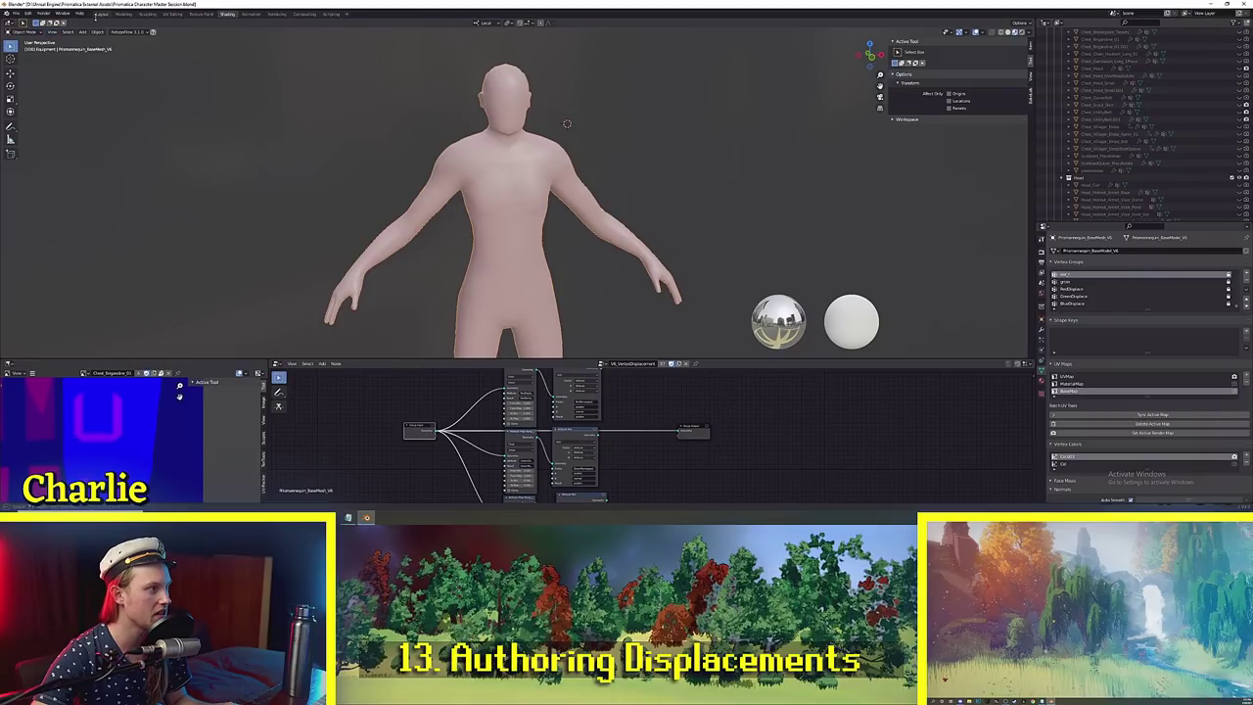
# Switch to the Layout workspace and select the mannequin base mesh.
pyautogui.click(102, 13)
pyautogui.scroll(5, 508, 284)
pyautogui.moveTo(509, 288); pyautogui.dragTo(535, 330, button='middle')
pyautogui.click(581, 293)
pyautogui.click(537, 290)
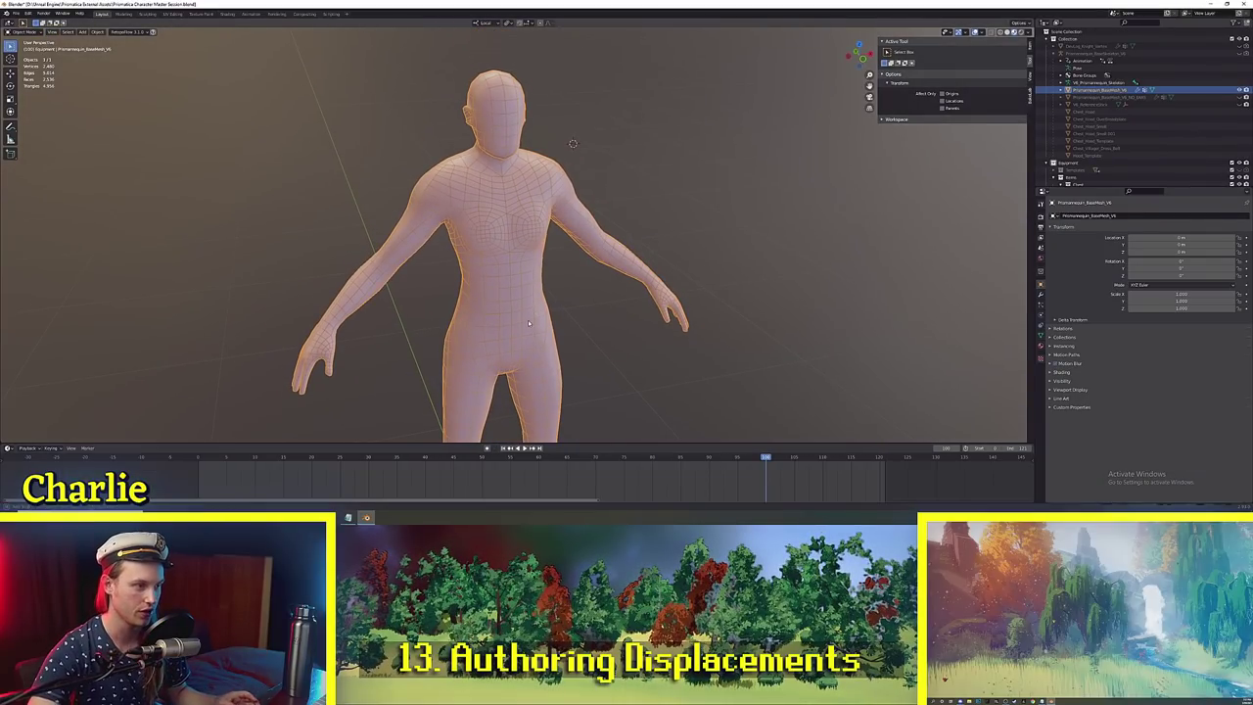
# Select all of the mannequin's torso faces in Edit Mode using Select Linked delimited by seams.
pyautogui.moveTo(527, 319); pyautogui.dragTo(524, 311, button='middle')
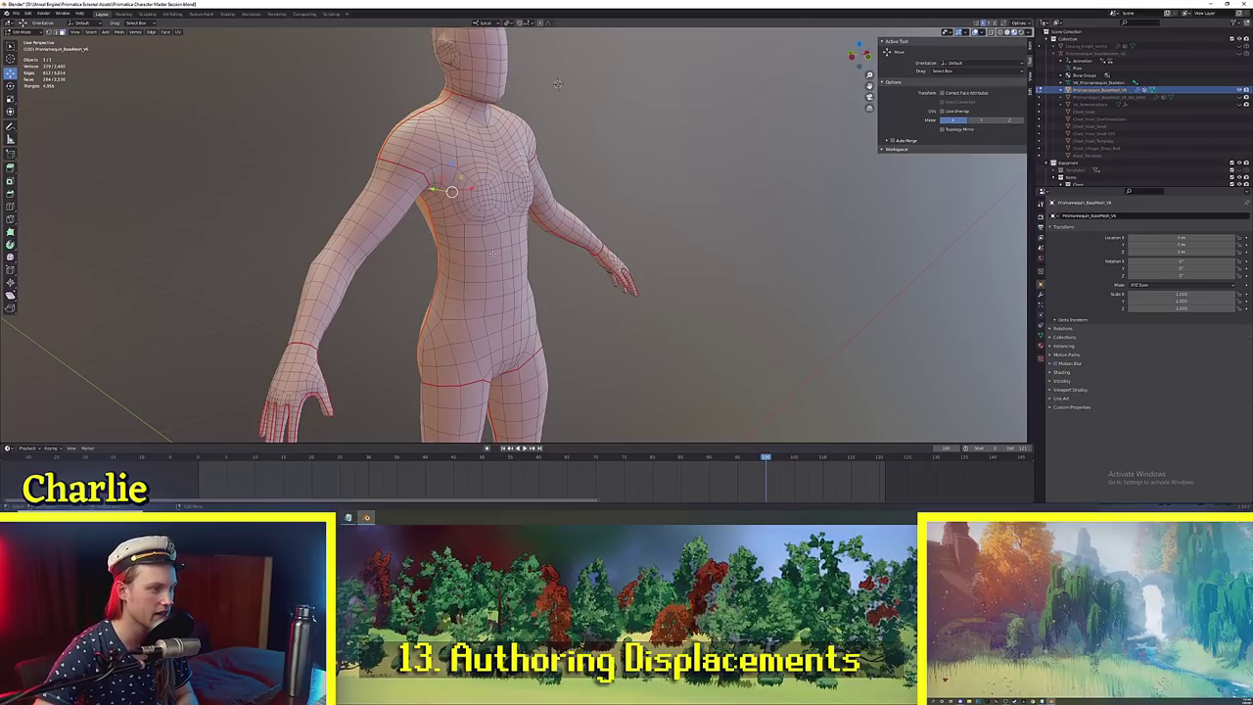
pyautogui.hotkey('ctrl', 'l')
pyautogui.moveTo(557, 84); pyautogui.dragTo(572, 85, button='middle')
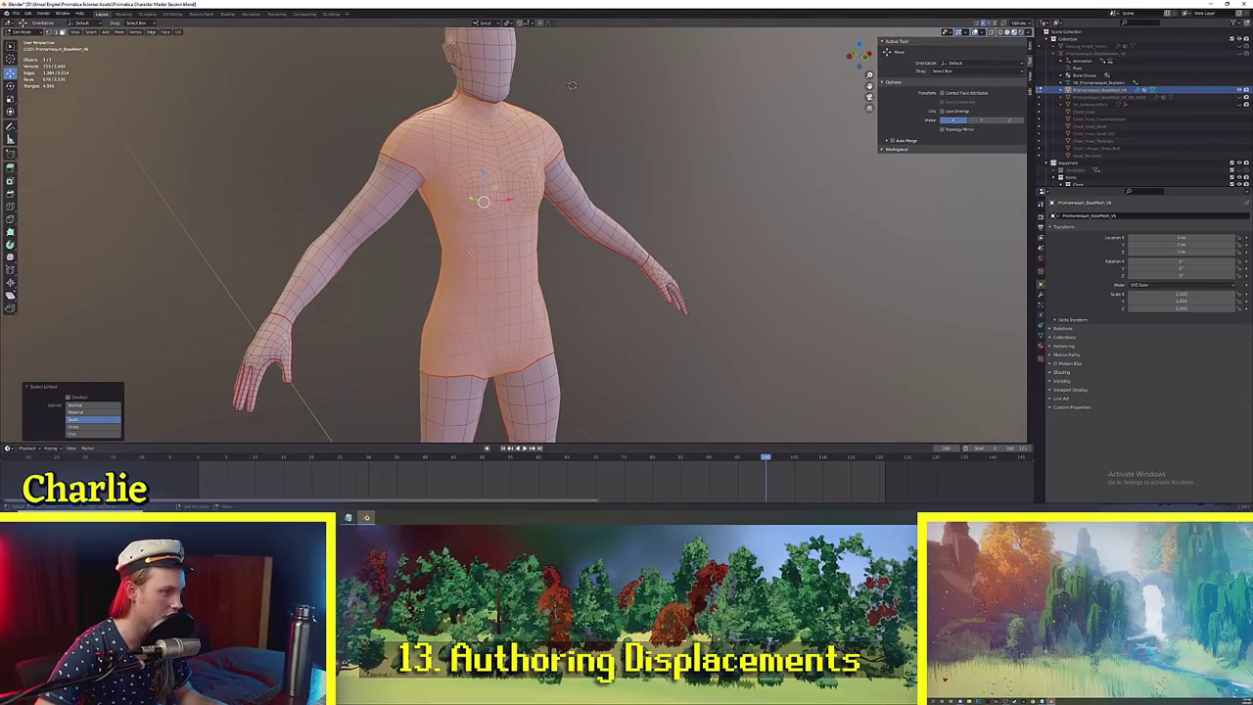
# Duplicate the selected torso faces in place and inflate the copy slightly outward along its normals into a shirt shape.
pyautogui.press('g')
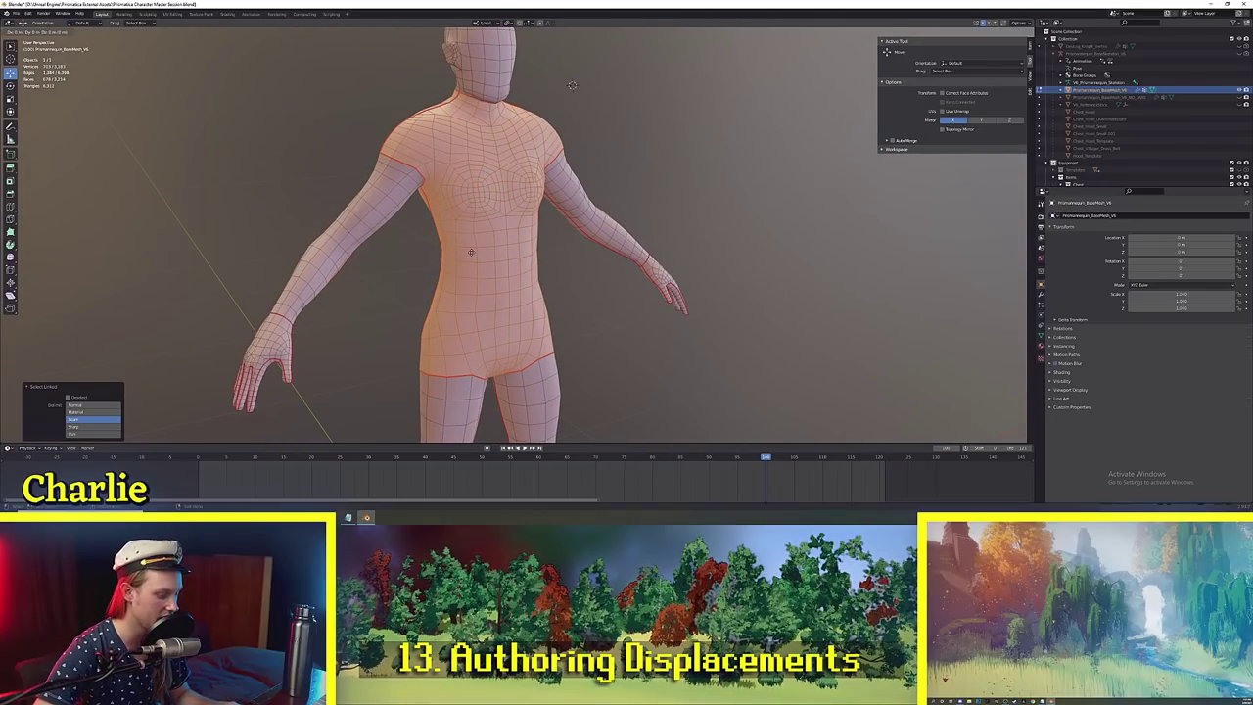
pyautogui.moveTo(572, 85)
pyautogui.click(470, 248)
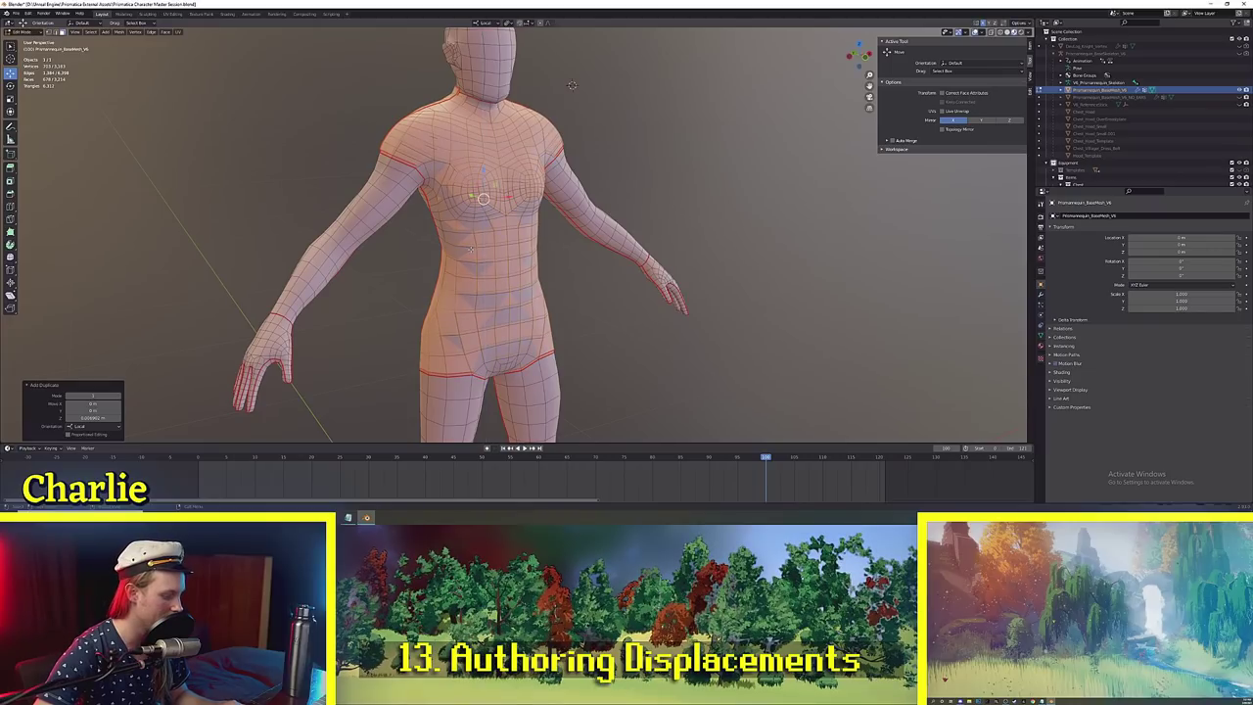
pyautogui.hotkey('alt', 's')
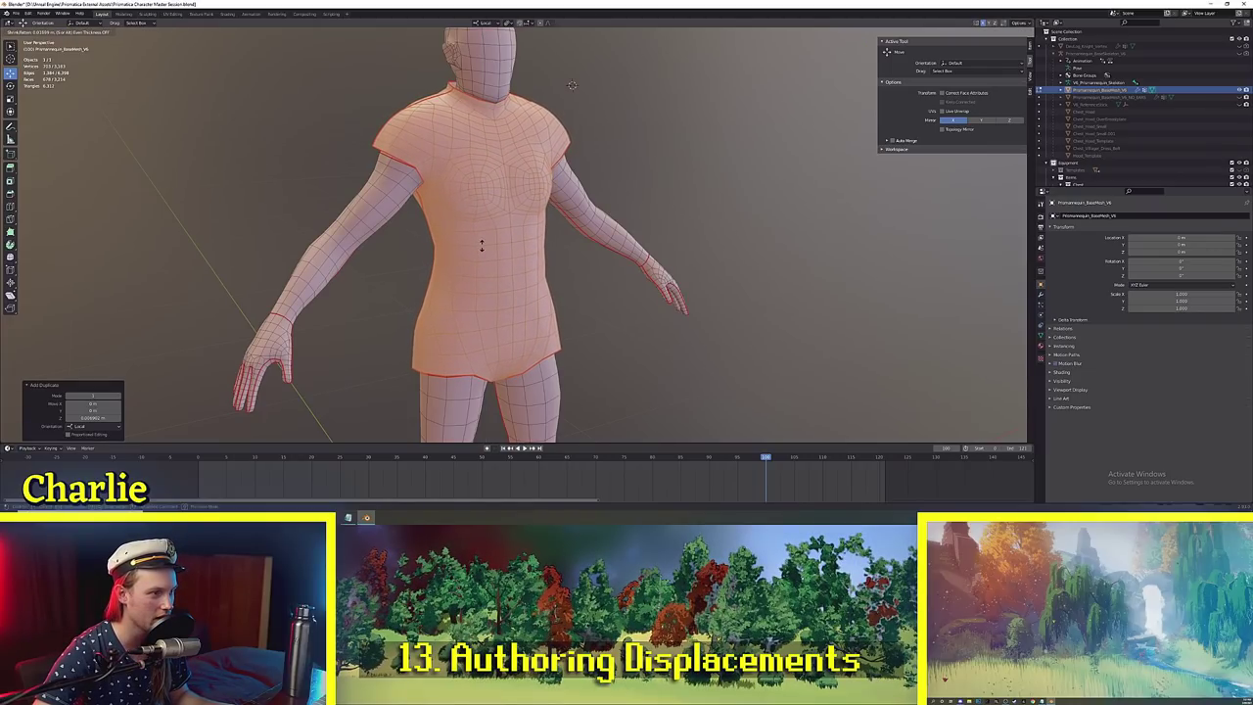
pyautogui.click(481, 245)
pyautogui.moveTo(481, 245); pyautogui.dragTo(432, 245, button='middle')
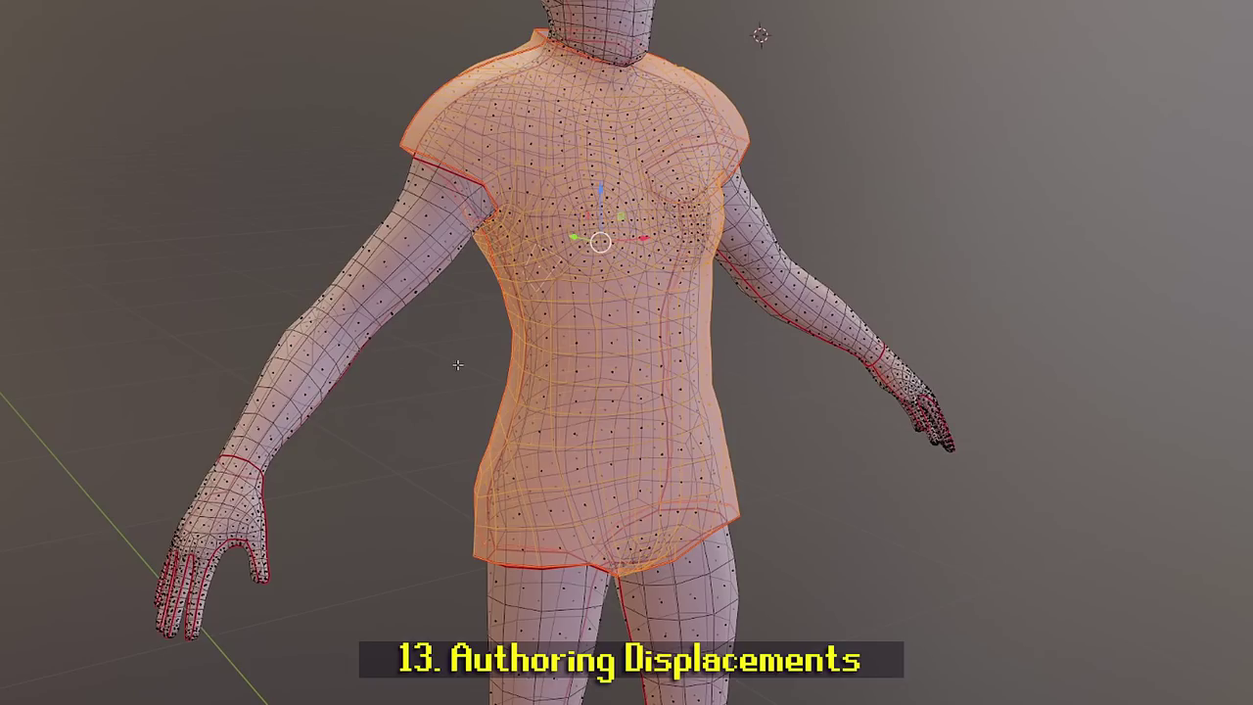
# Separate the inflated torso faces from the base mesh by selection.
pyautogui.moveTo(457, 364); pyautogui.dragTo(519, 366, button='middle')
pyautogui.rightClick(631, 367)
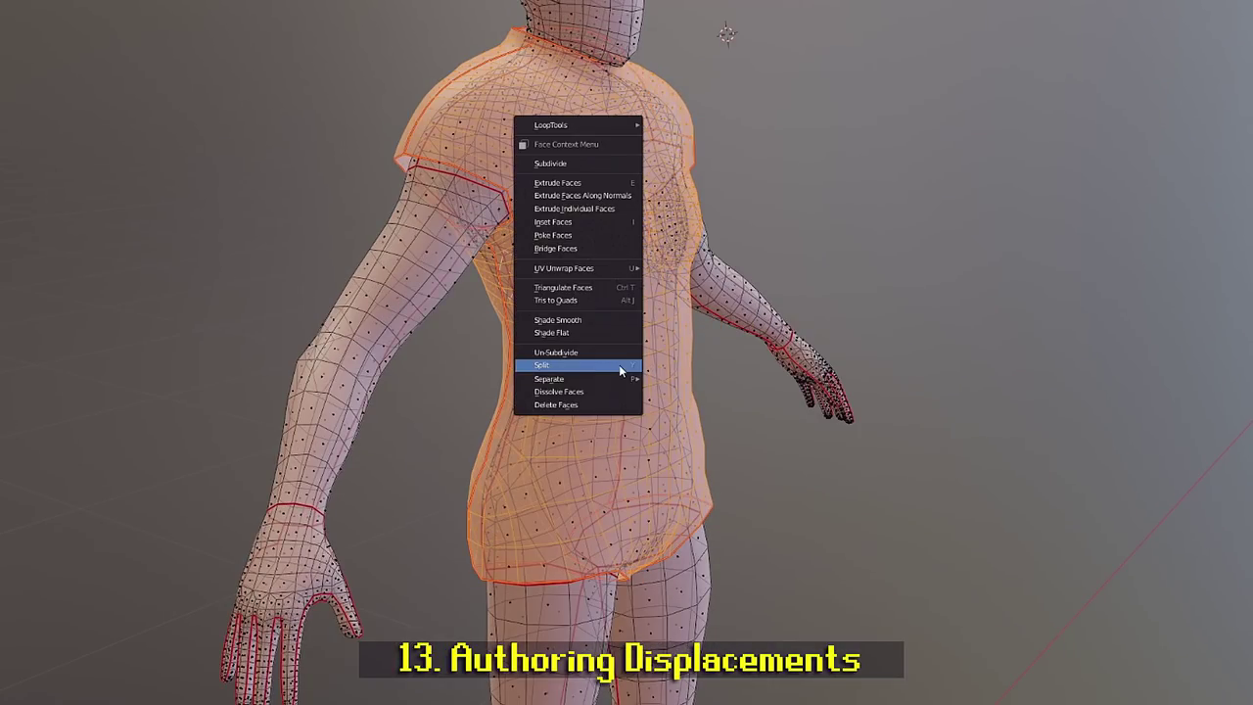
pyautogui.moveTo(617, 377)
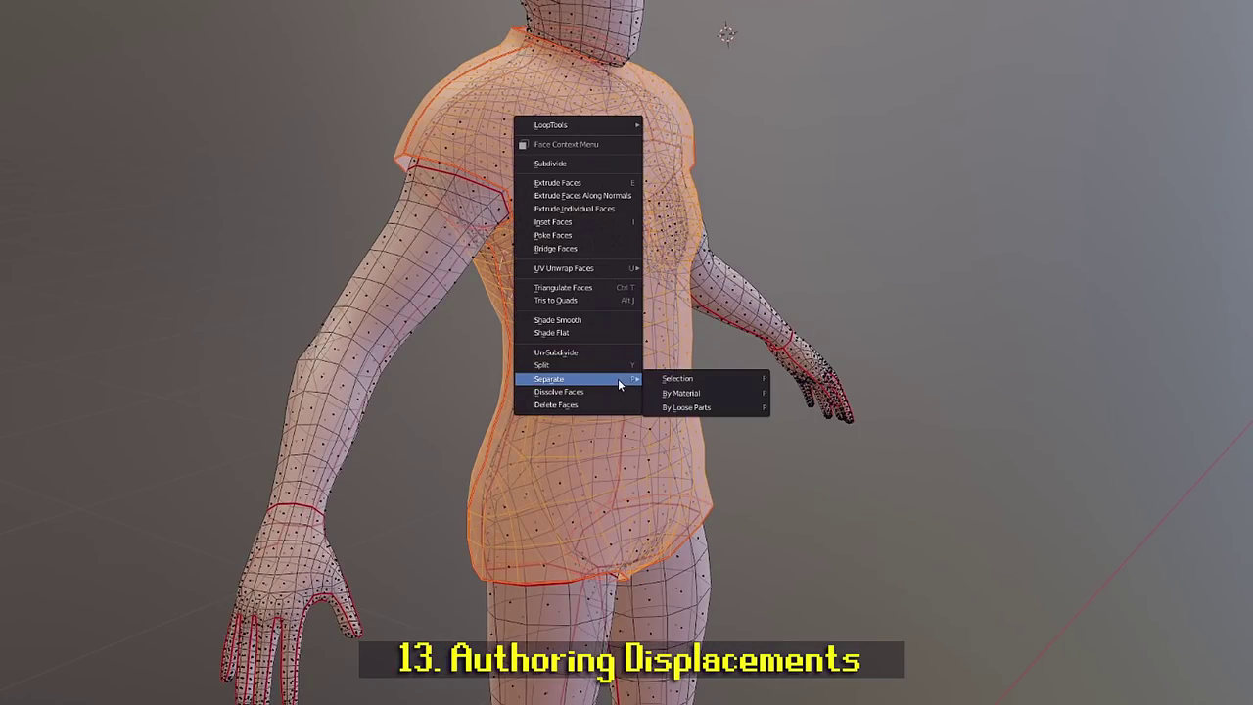
pyautogui.click(692, 379)
pyautogui.moveTo(692, 376); pyautogui.dragTo(765, 399, button='middle')
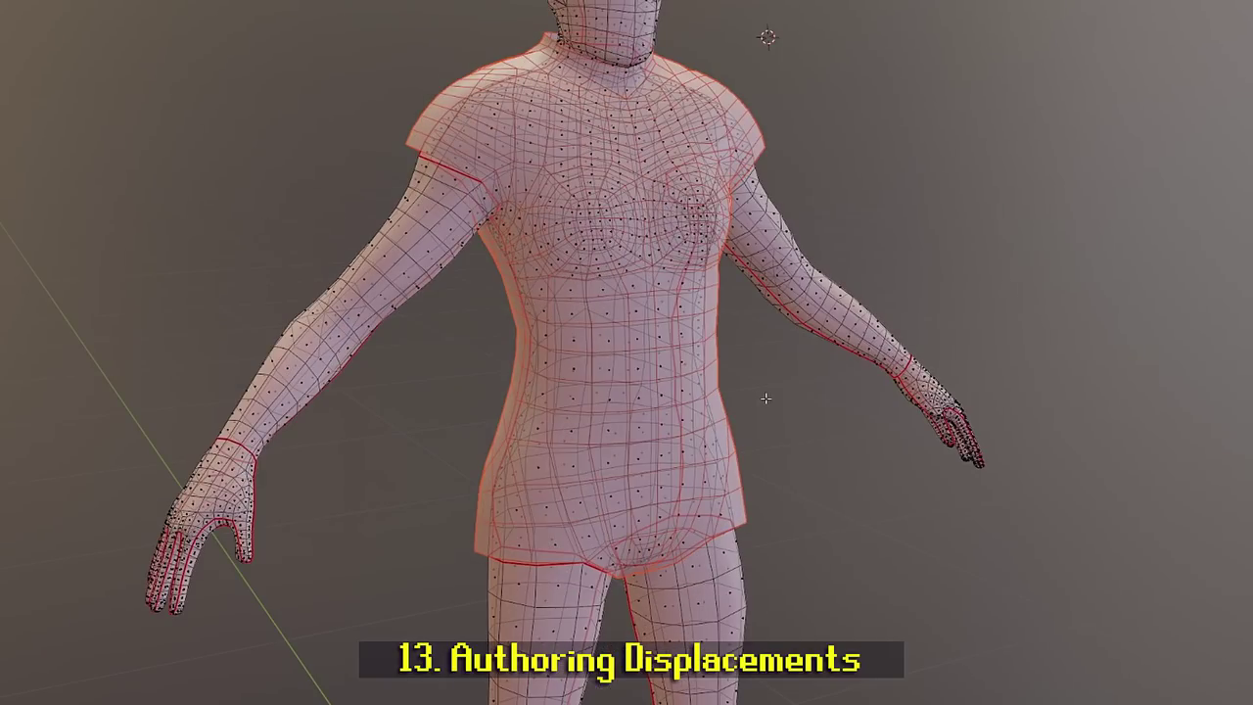
# Open the separated shirt mesh in Edit Mode and delete its lowest faces around the groin and hips from the front view.
pyautogui.press('Tab')
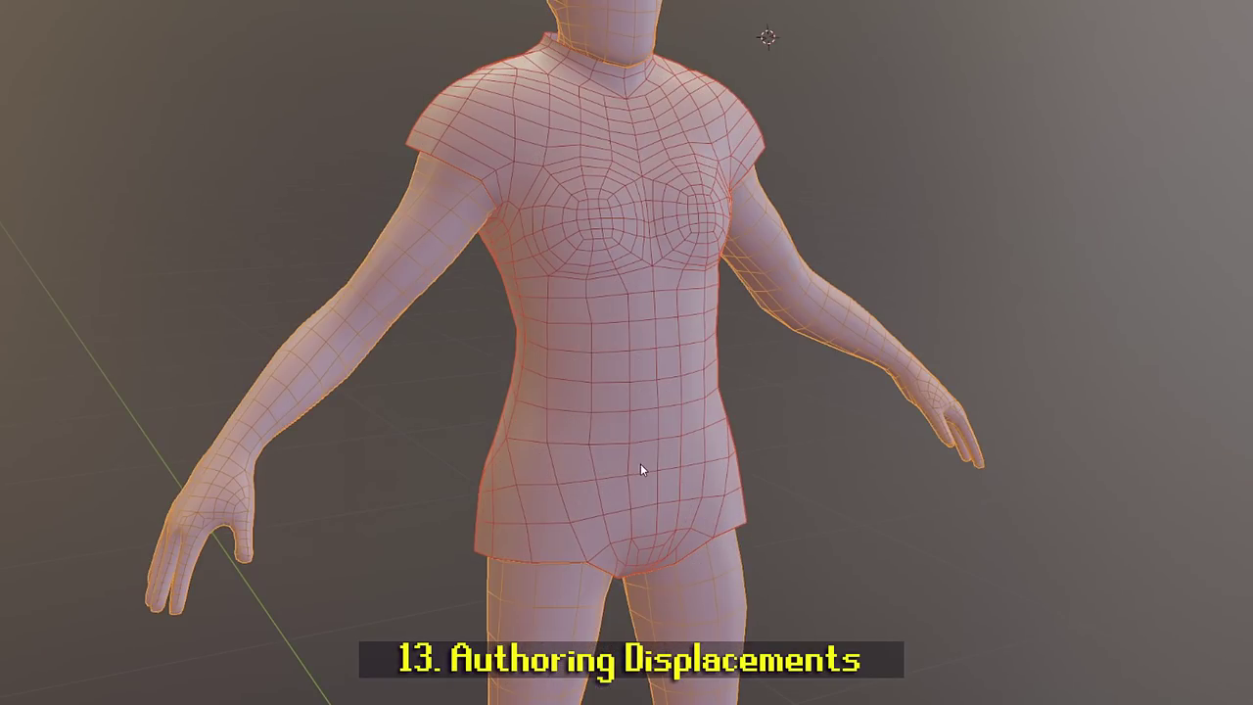
pyautogui.click(641, 464)
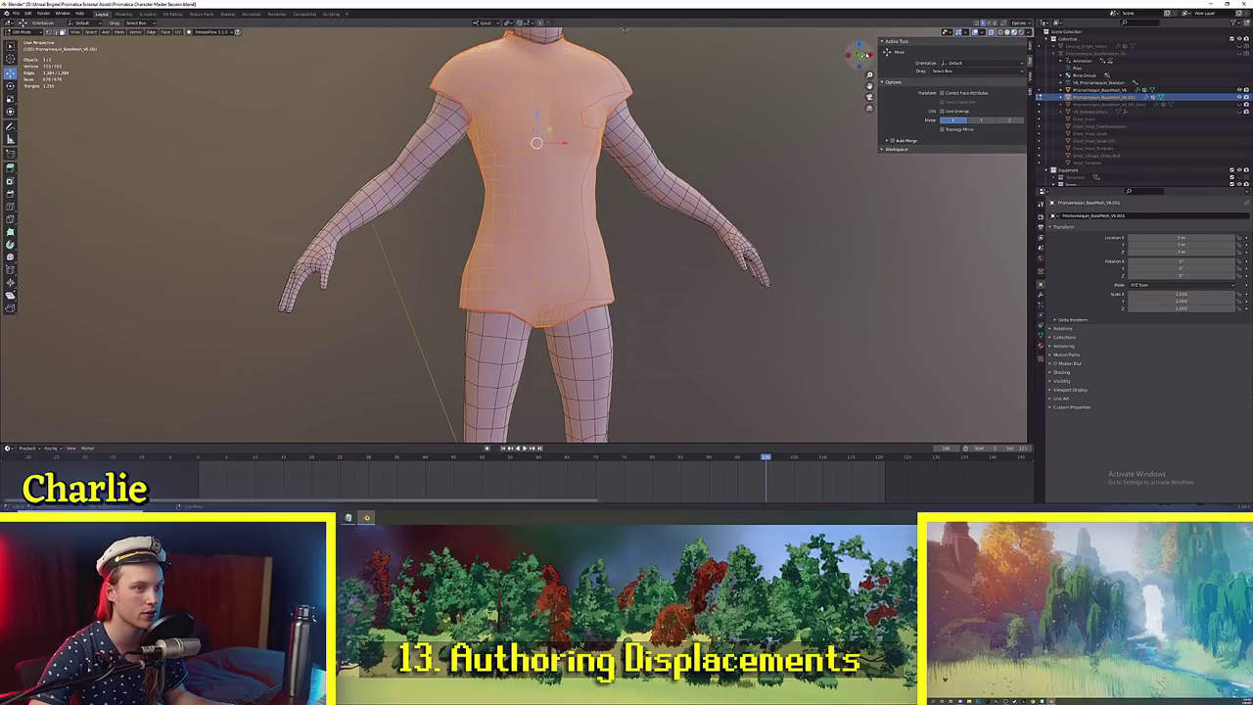
pyautogui.click(865, 56)
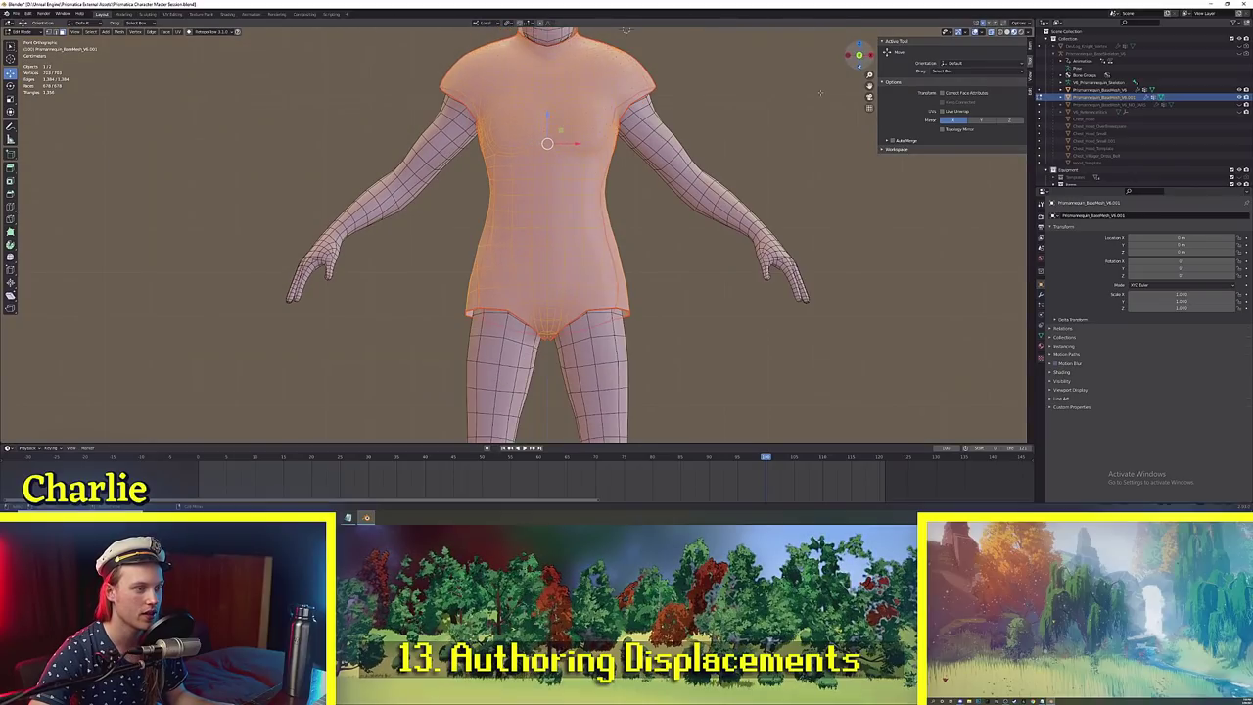
pyautogui.scroll(2, 681, 314)
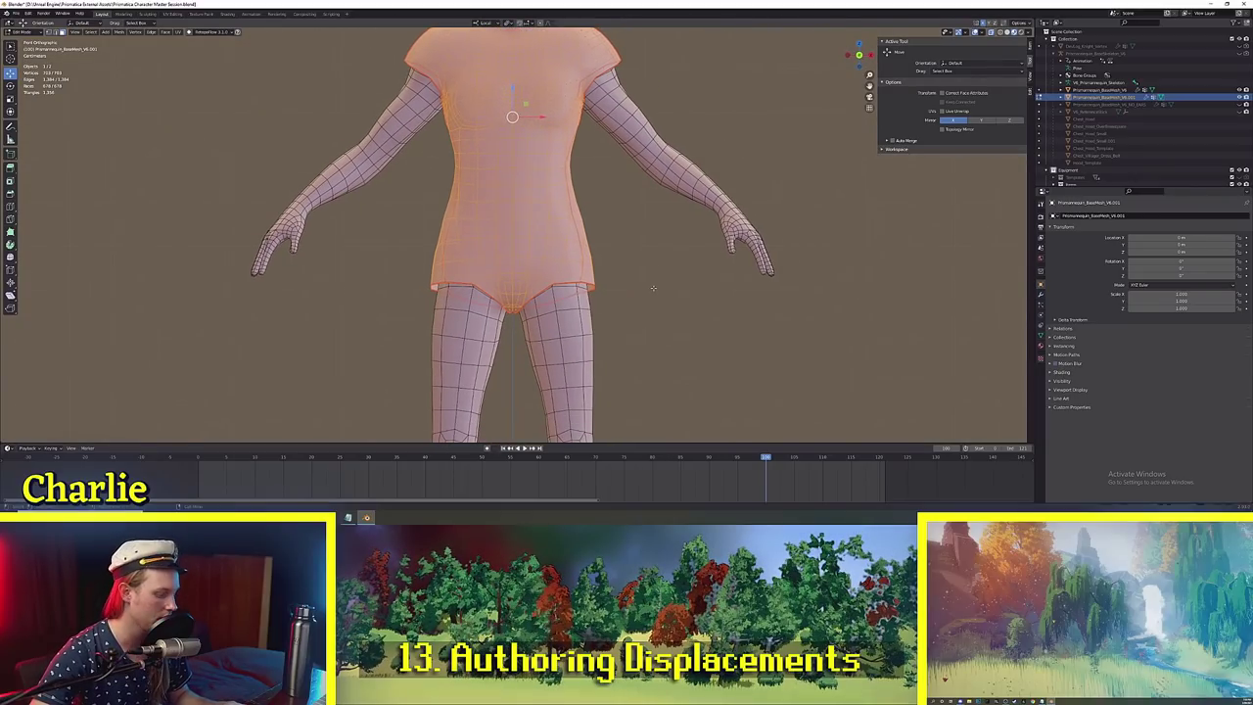
pyautogui.press('Tab')
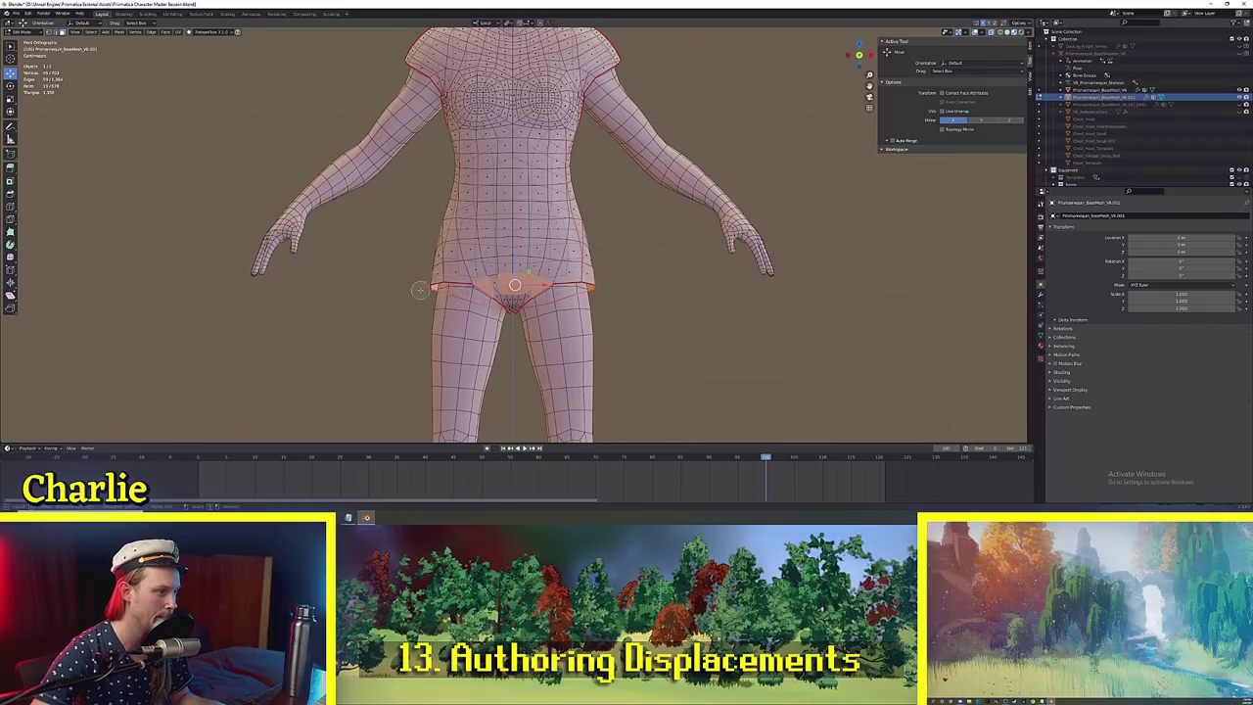
pyautogui.hotkey('ctrl', 'l')
pyautogui.press('x')
pyautogui.click(427, 326)
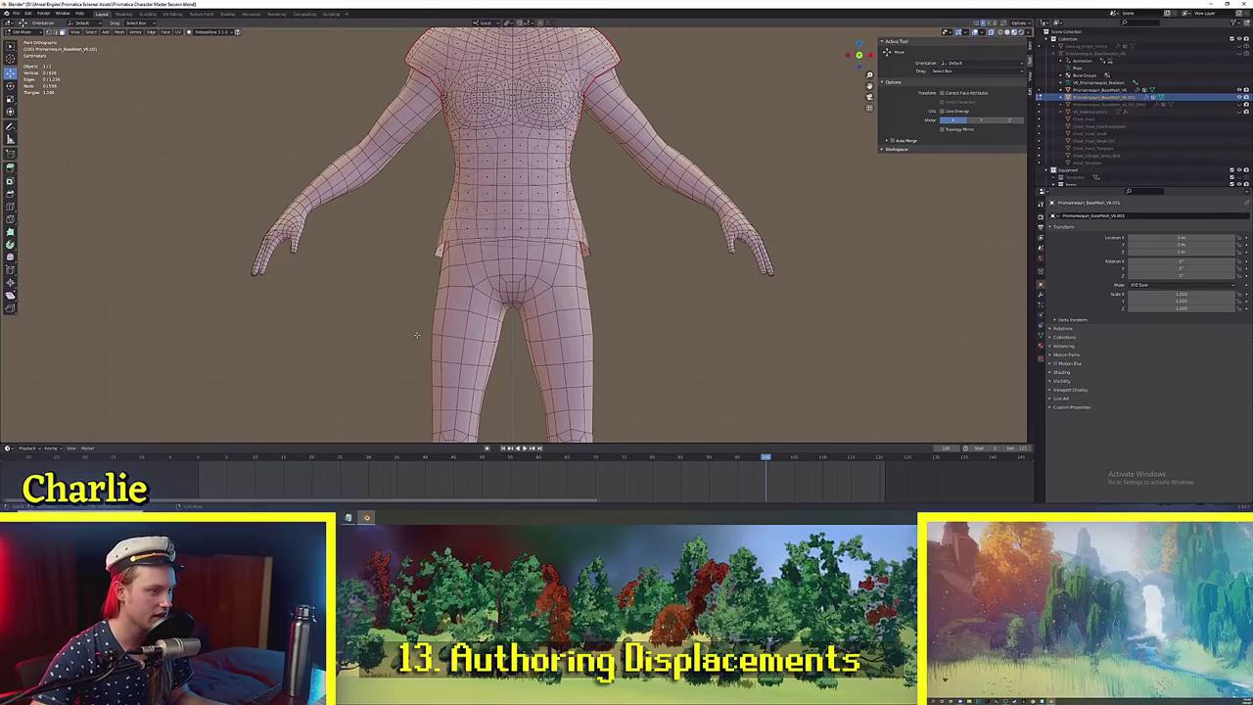
# Remove all vertex groups from the shirt mesh while in Weight Paint mode.
pyautogui.moveTo(427, 326); pyautogui.dragTo(527, 336, button='middle')
pyautogui.scroll(2, 509, 264)
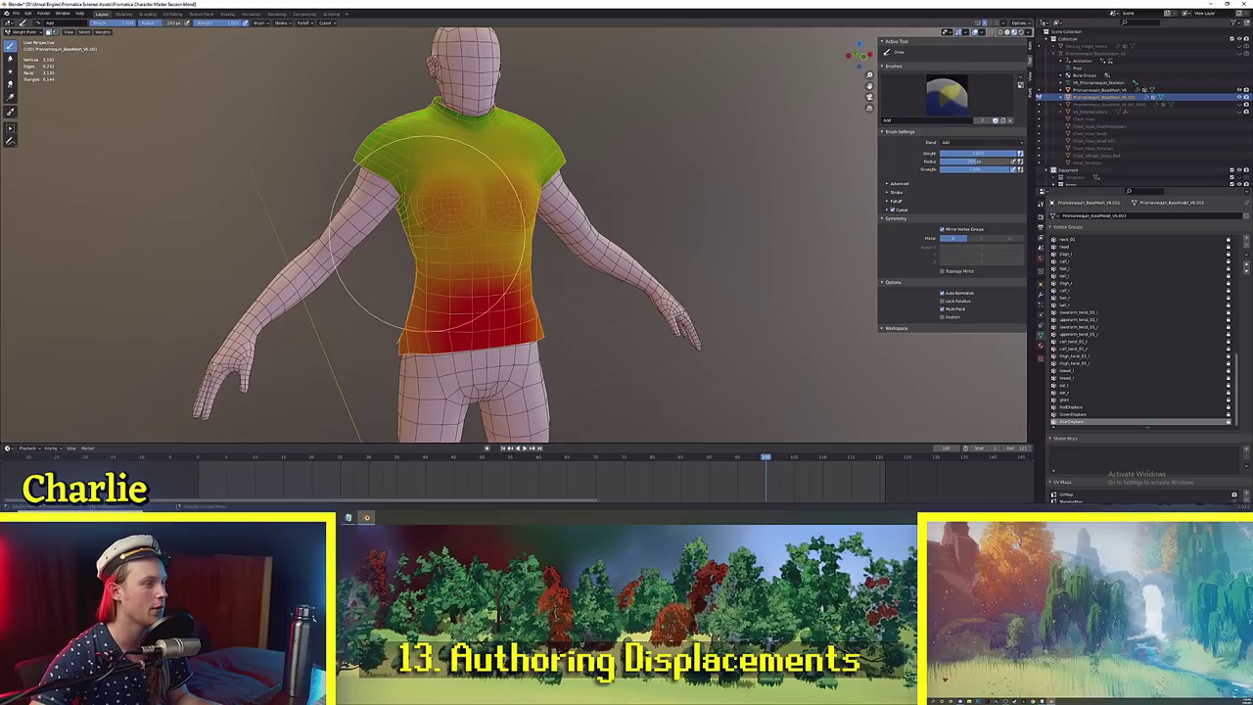
pyautogui.moveTo(456, 280)
pyautogui.mouseDown(button='middle')
pyautogui.moveTo(436, 274)
pyautogui.moveTo(462, 183)
pyautogui.mouseUp(button='middle')
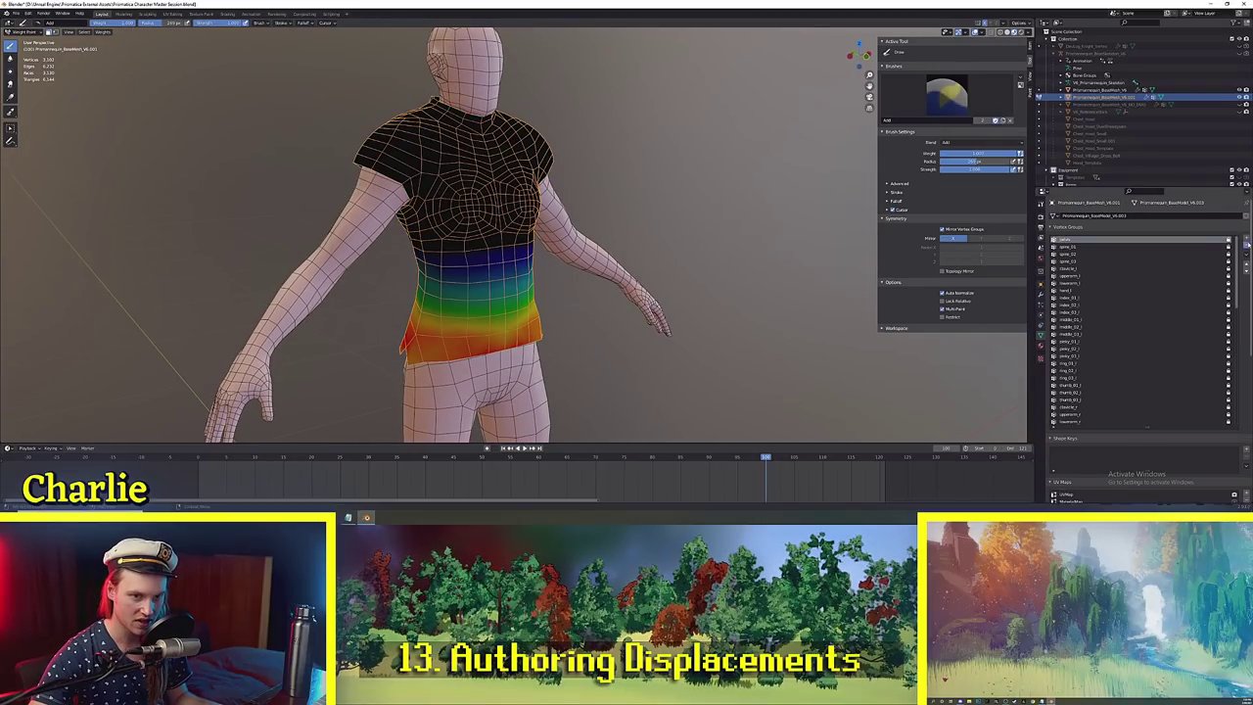
pyautogui.click(1247, 246)
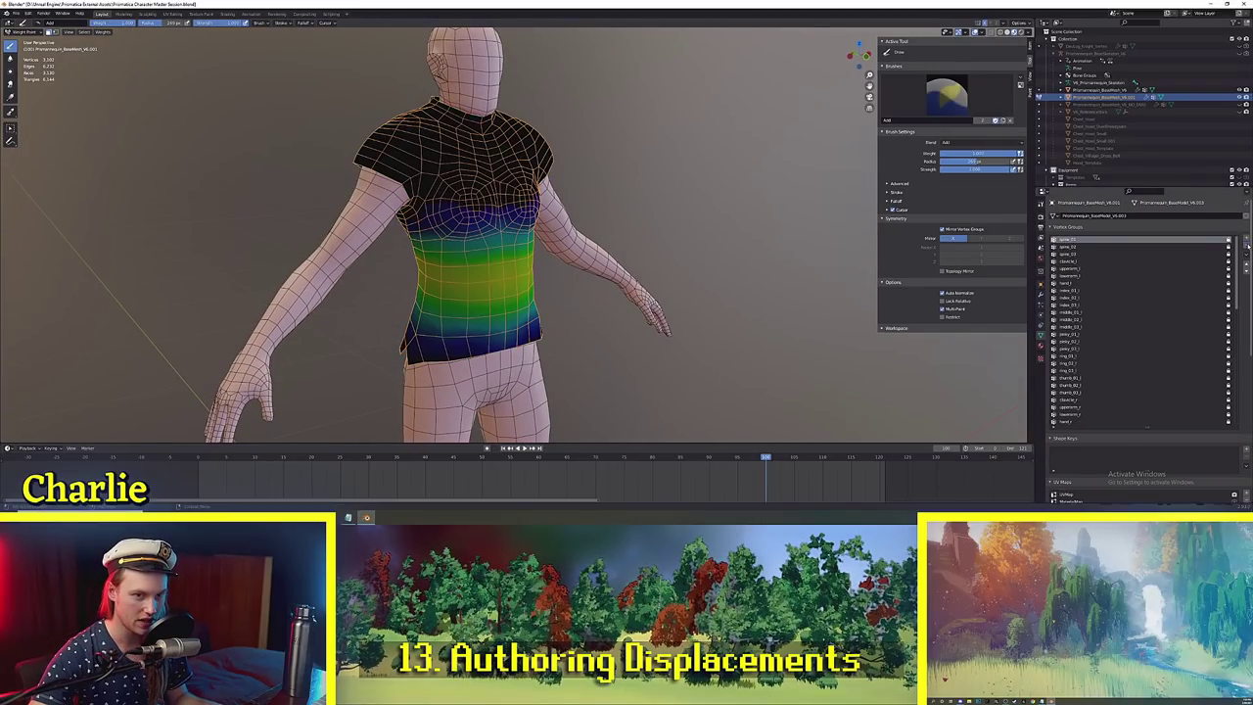
pyautogui.click(1247, 246)
pyautogui.click(1247, 246)
pyautogui.click(1247, 245)
pyautogui.keyDown('ctrl'); pyautogui.scroll(-3, 1246, 249); pyautogui.keyUp('ctrl')
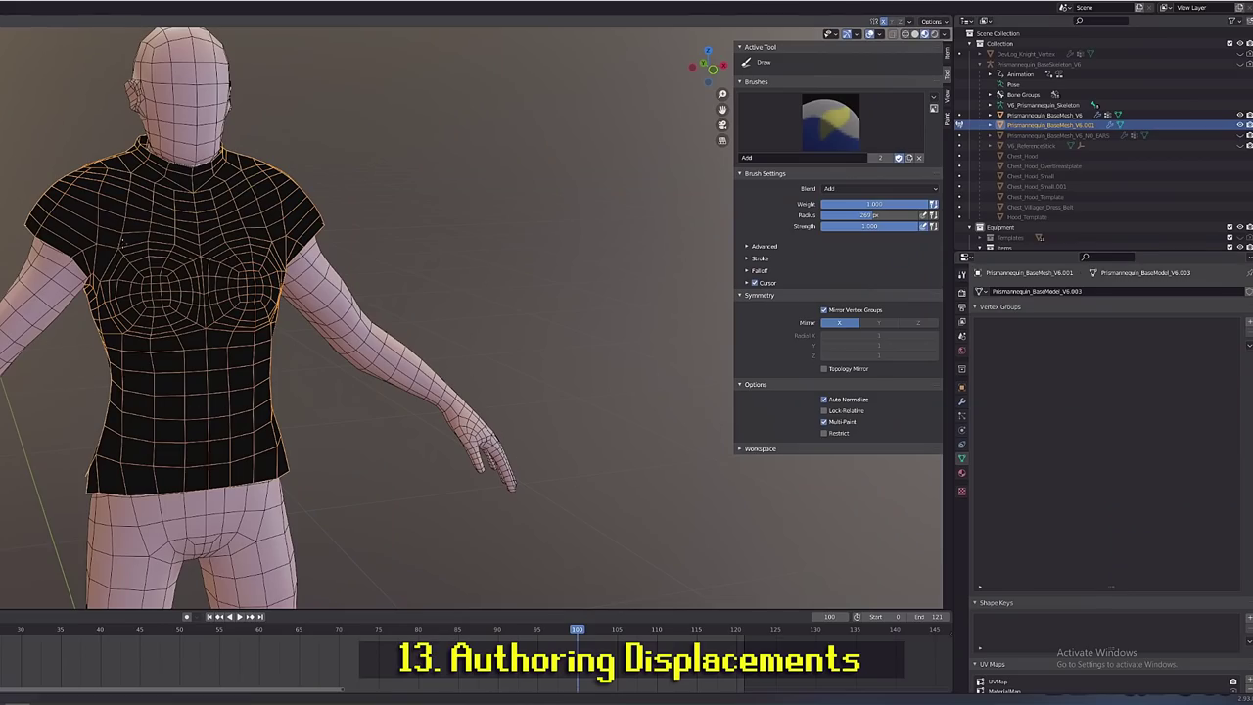
pyautogui.moveTo(650, 357); pyautogui.dragTo(587, 342, button='middle')
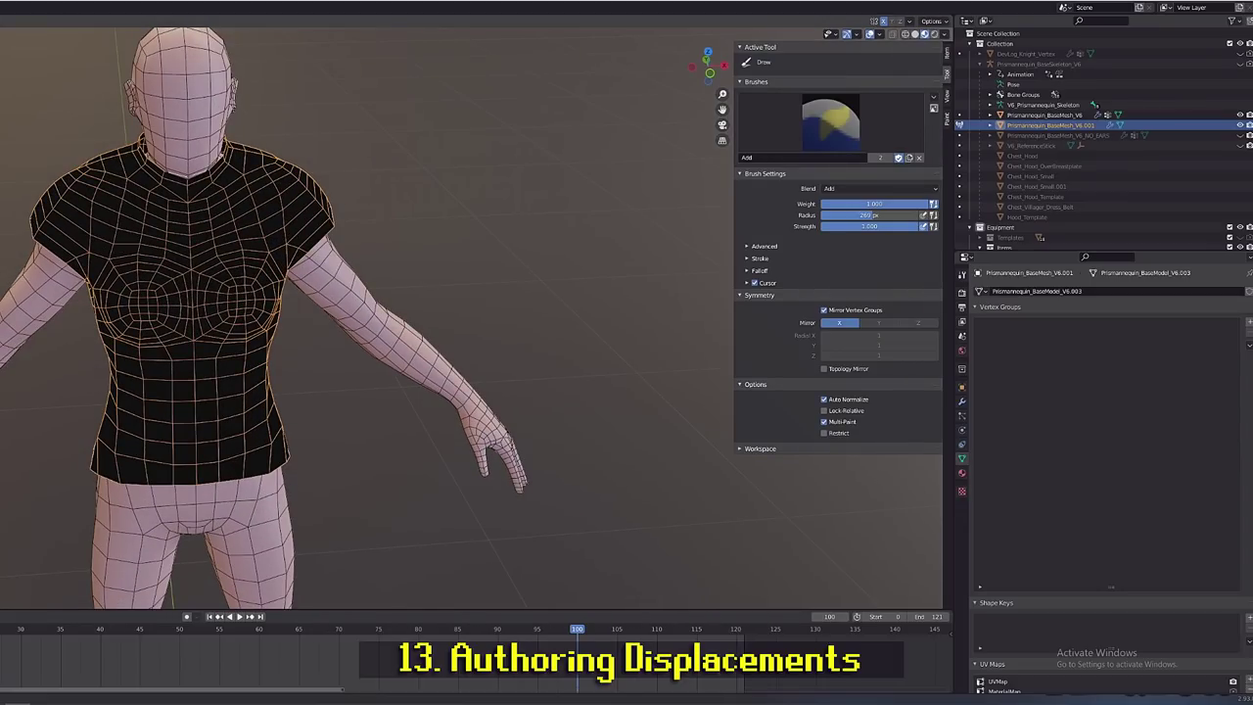
# Return to Object Mode and select the mannequin base mesh to examine its vertex groups.
pyautogui.hotkey('ctrl', 'Tab')
pyautogui.hotkey('alt', 'a')
pyautogui.moveTo(10, 315); pyautogui.dragTo(28, 325, button='middle')
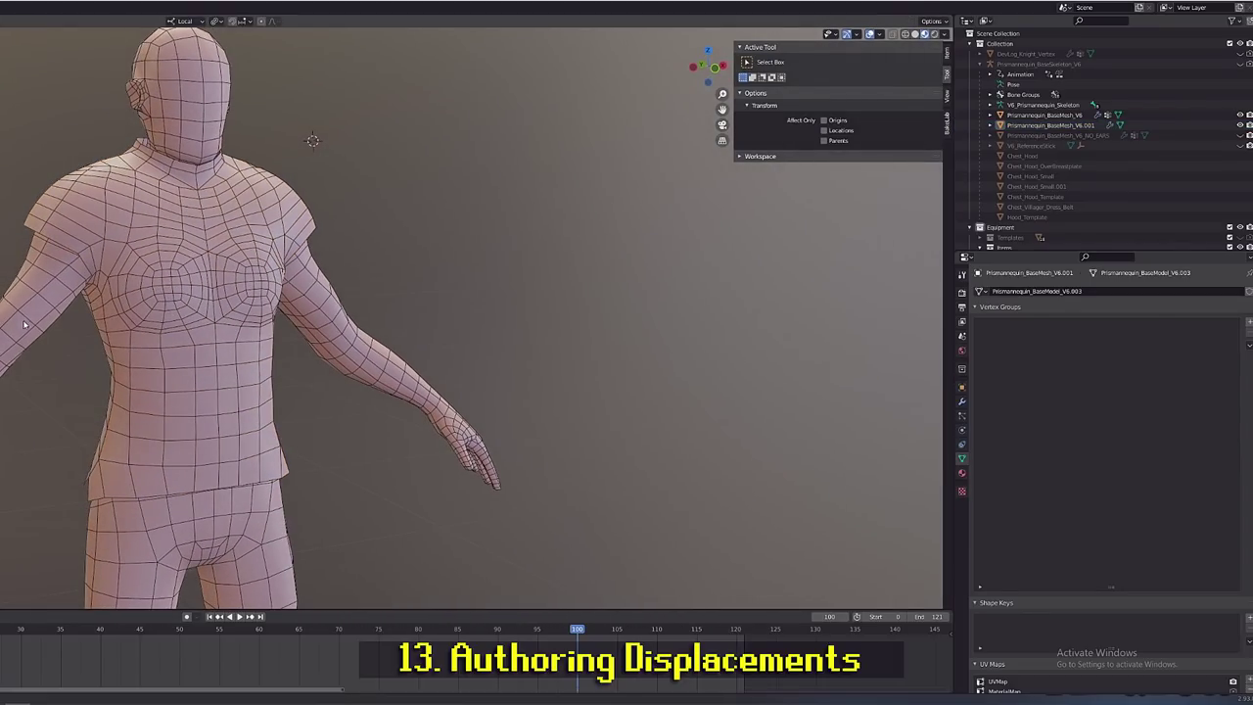
pyautogui.click(27, 325)
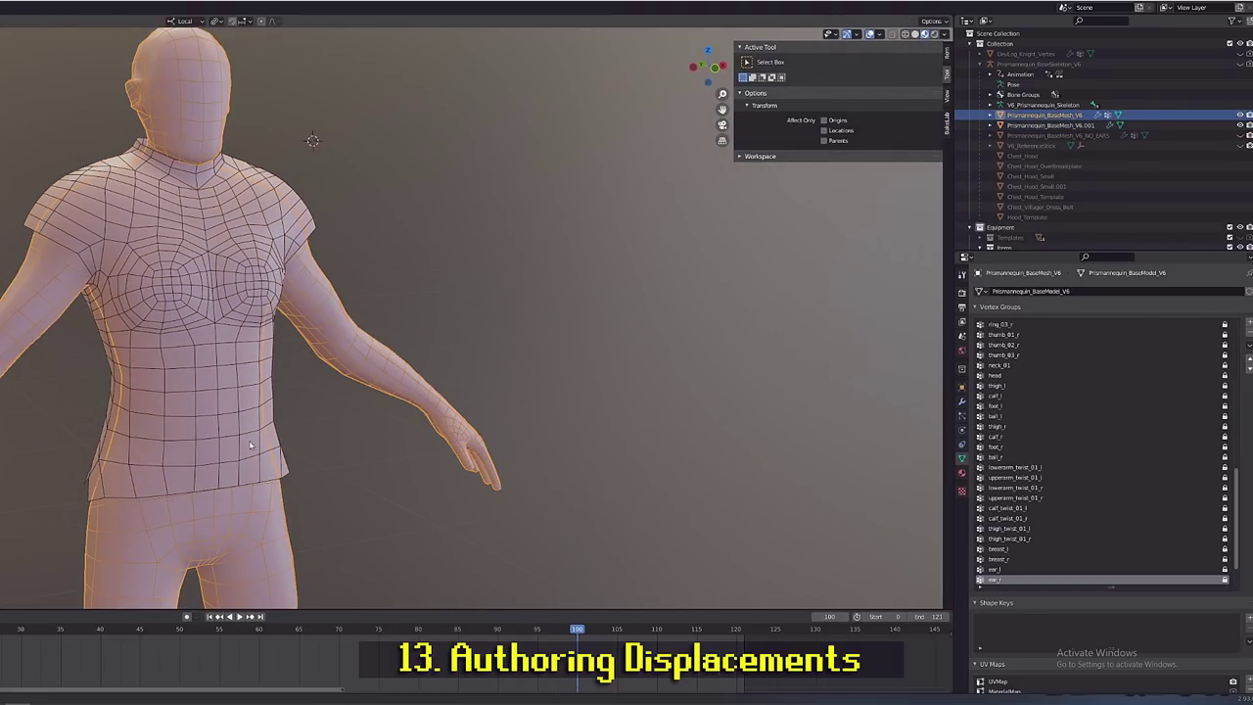
# Add a Data Transfer modifier to the shirt mesh with Prismannequin_BaseMesh_V6 as its source.
pyautogui.hotkey('alt', 'a')
pyautogui.click(229, 413)
pyautogui.click(962, 402)
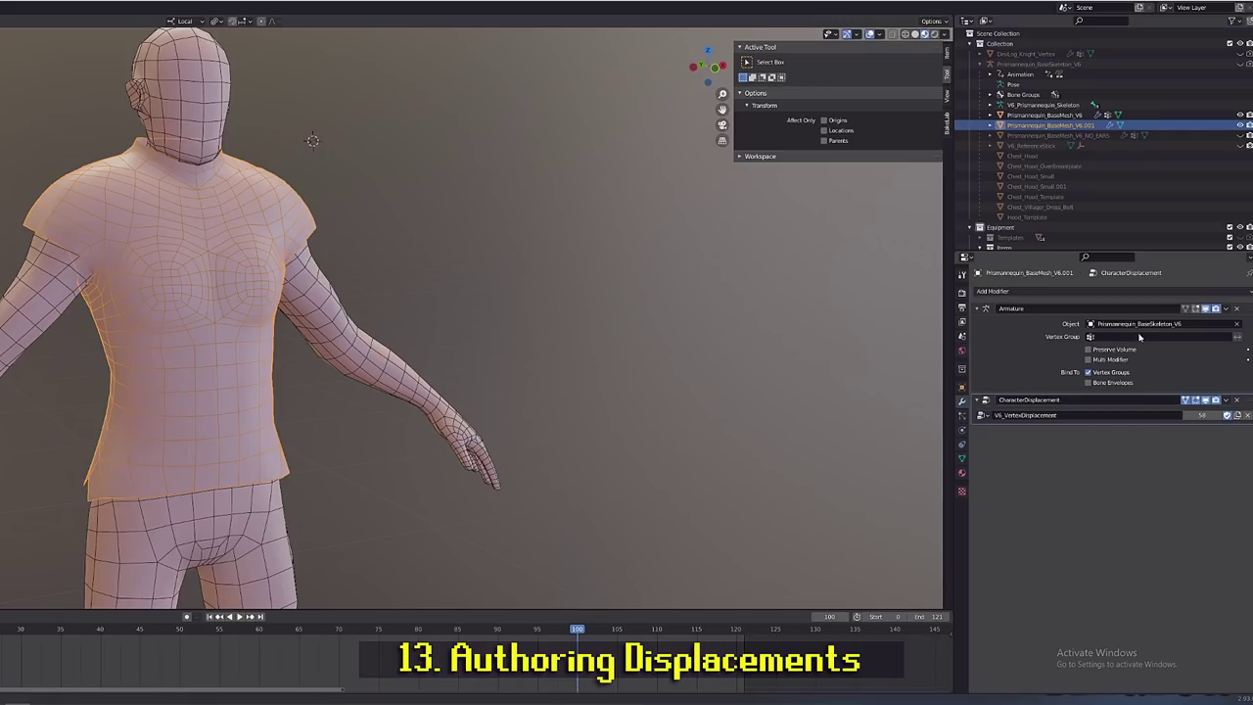
pyautogui.click(1222, 291)
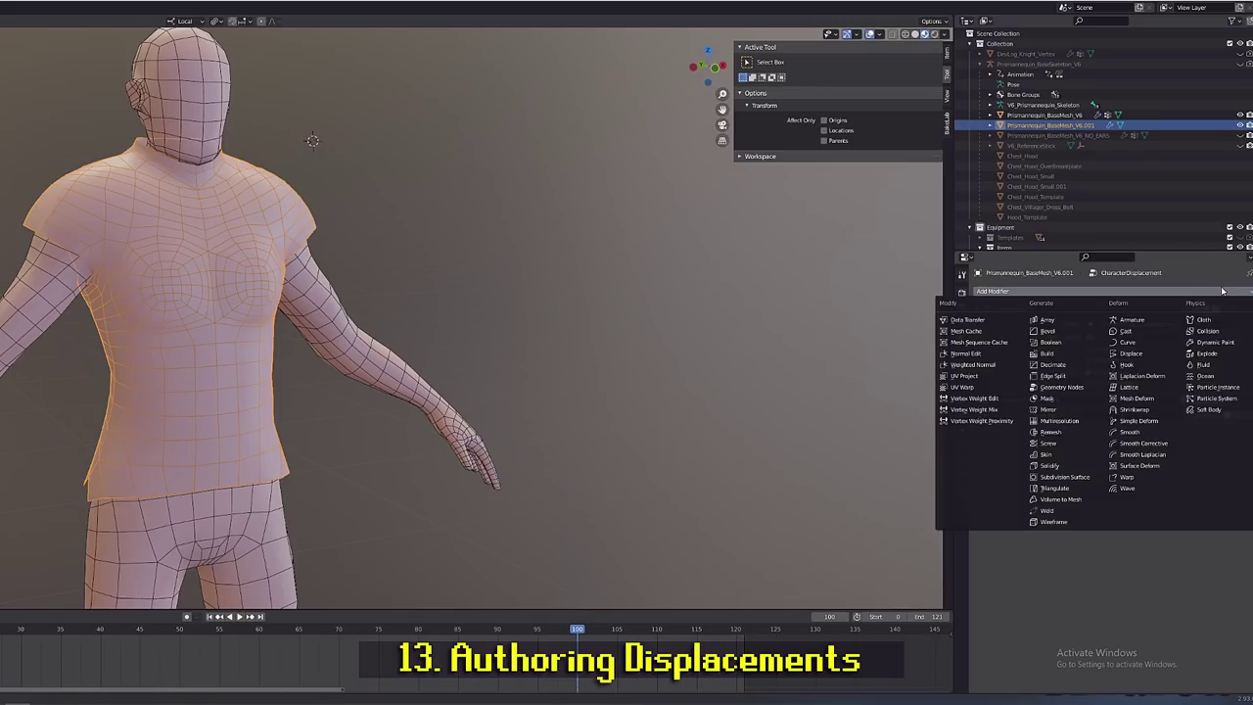
pyautogui.click(978, 320)
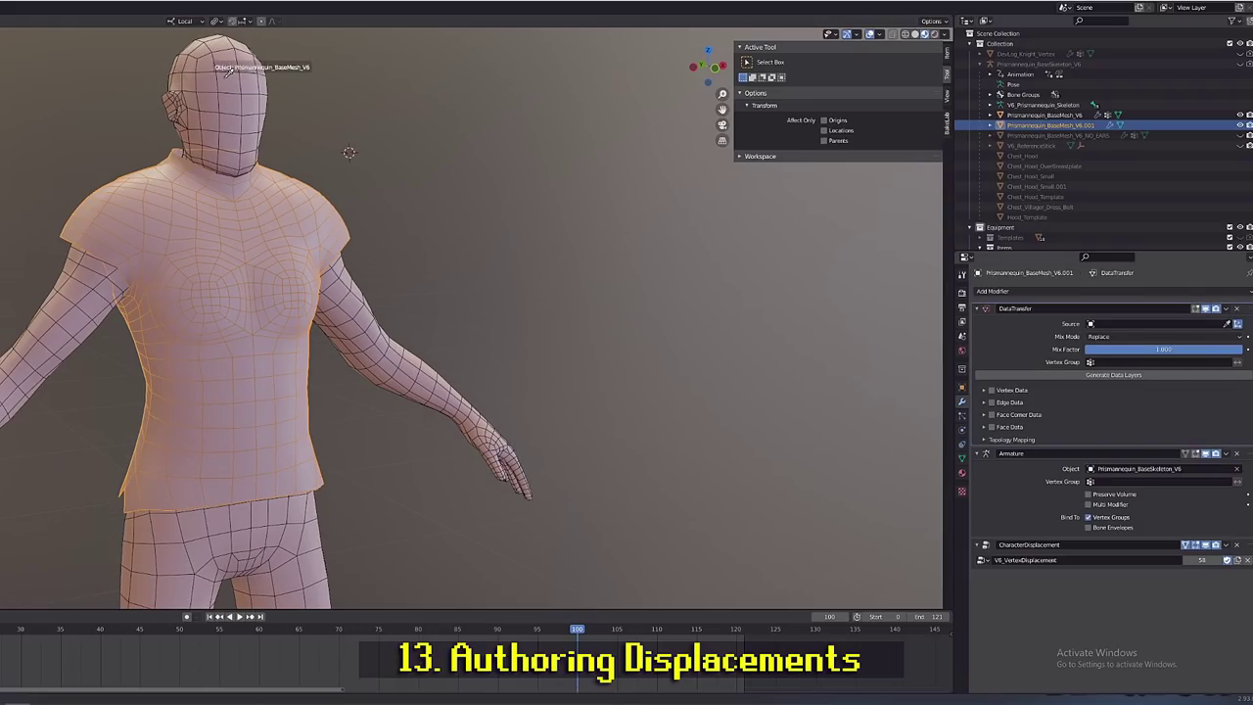
pyautogui.click(227, 83)
pyautogui.keyDown('shift'); pyautogui.moveTo(231, 85); pyautogui.dragTo(241, 117, button='middle'); pyautogui.keyUp('shift')
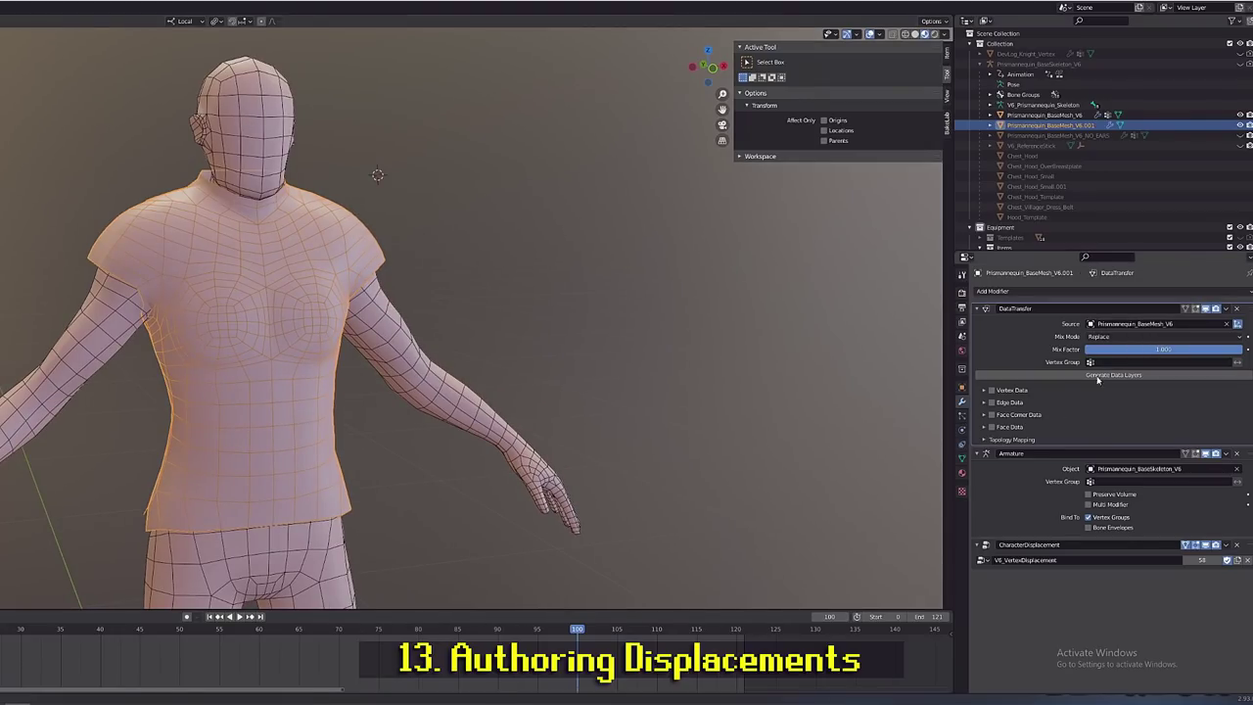
# Enable vertex group transfer in the Data Transfer modifier with Nearest Face Interpolated mapping and generate the data layers.
pyautogui.click(999, 396)
pyautogui.click(991, 390)
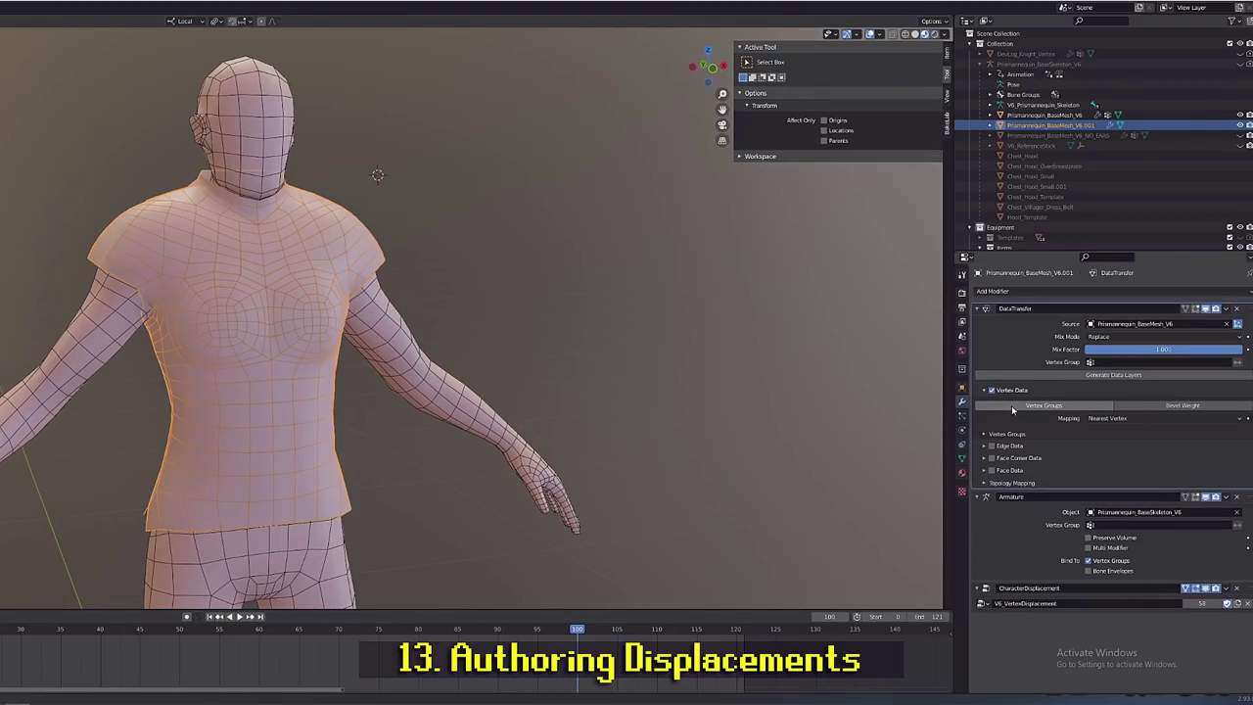
pyautogui.click(1137, 418)
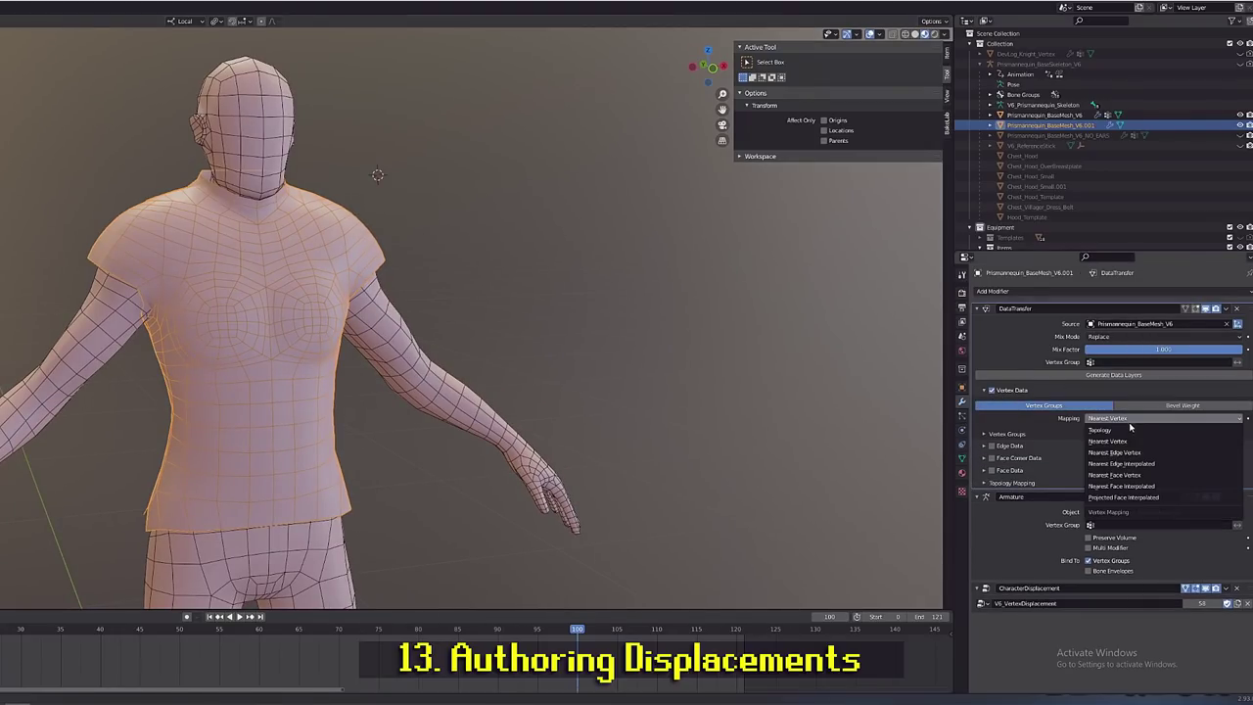
pyautogui.click(1126, 485)
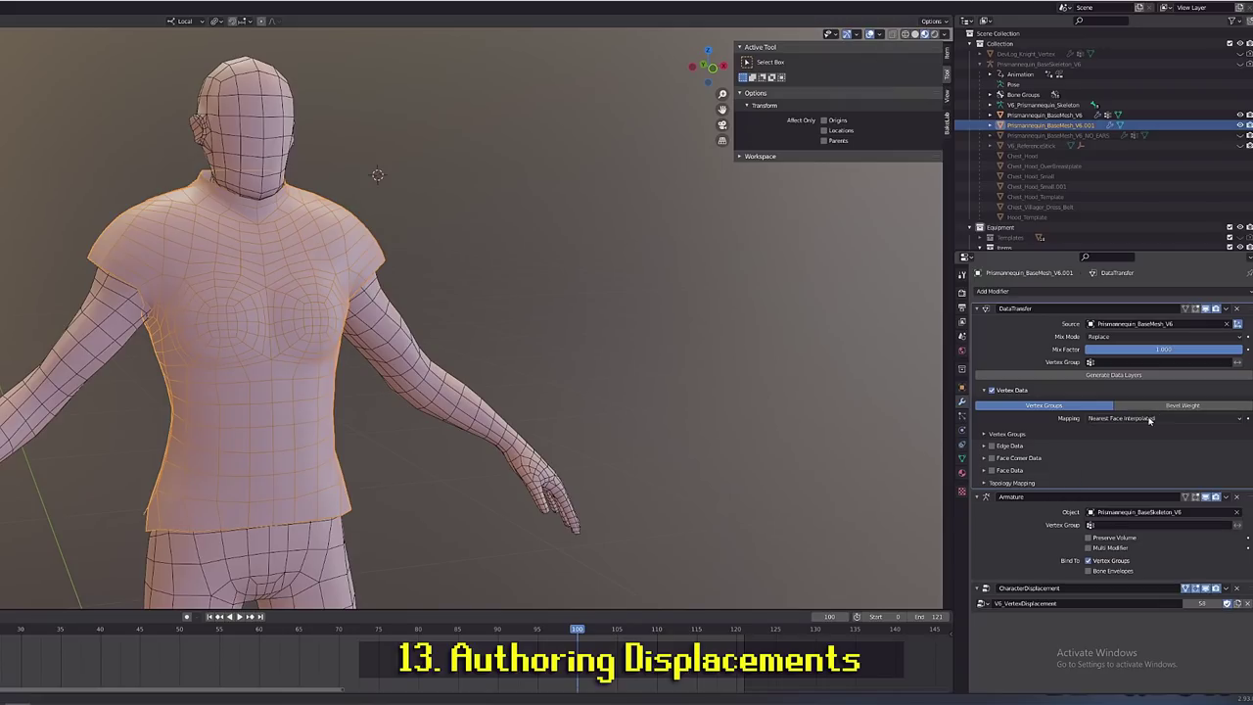
pyautogui.click(1126, 378)
# Check the shirt's generated vertex groups and apply its Data Transfer modifier.
pyautogui.click(961, 458)
pyautogui.scroll(20, 1059, 516)
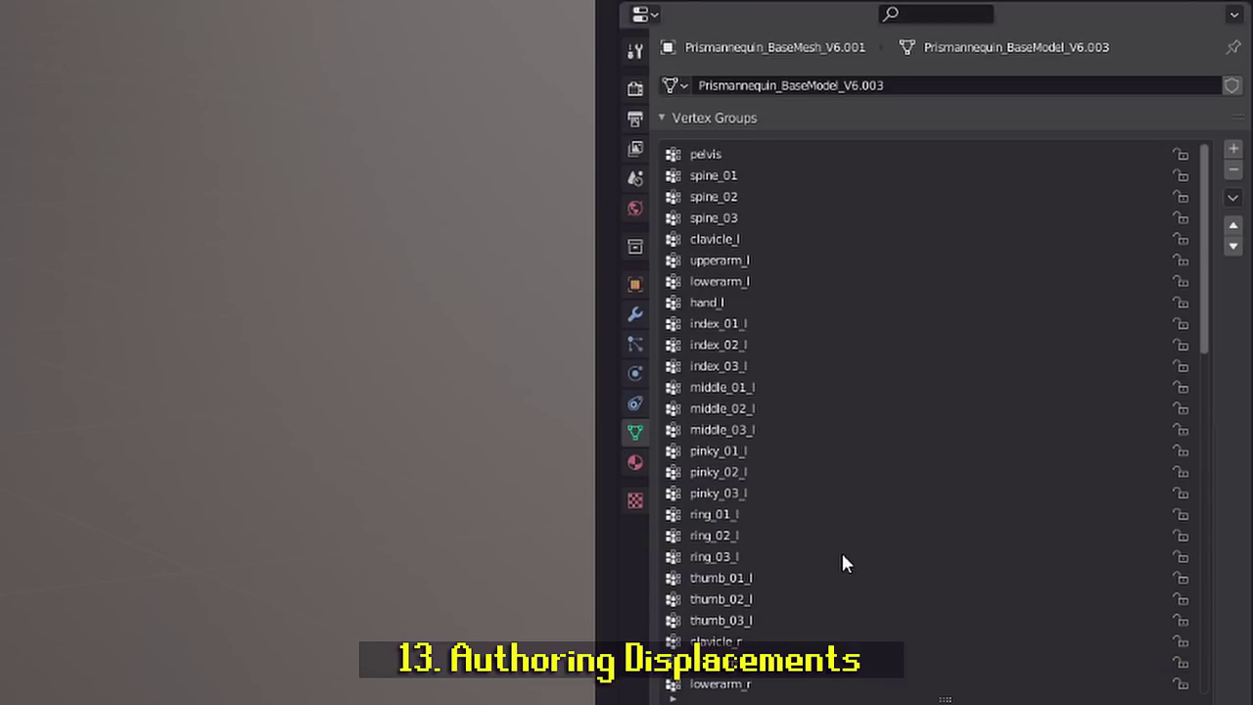
pyautogui.scroll(-14, 919, 304)
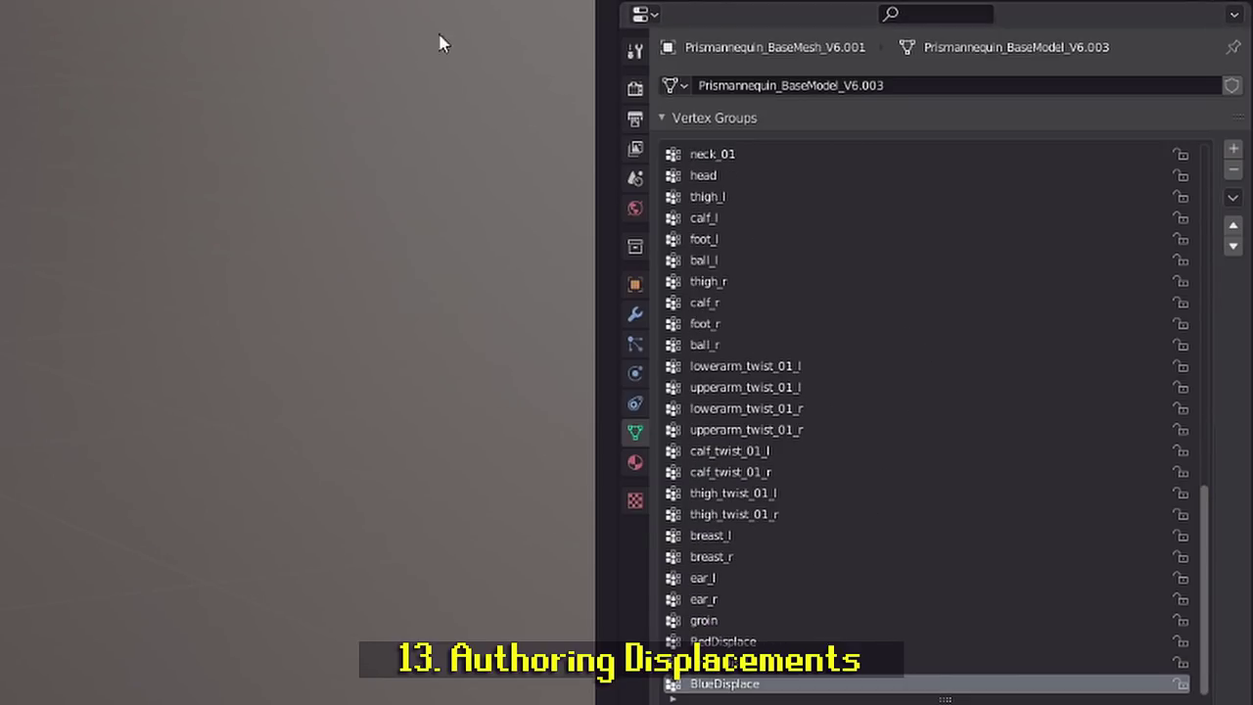
pyautogui.click(634, 314)
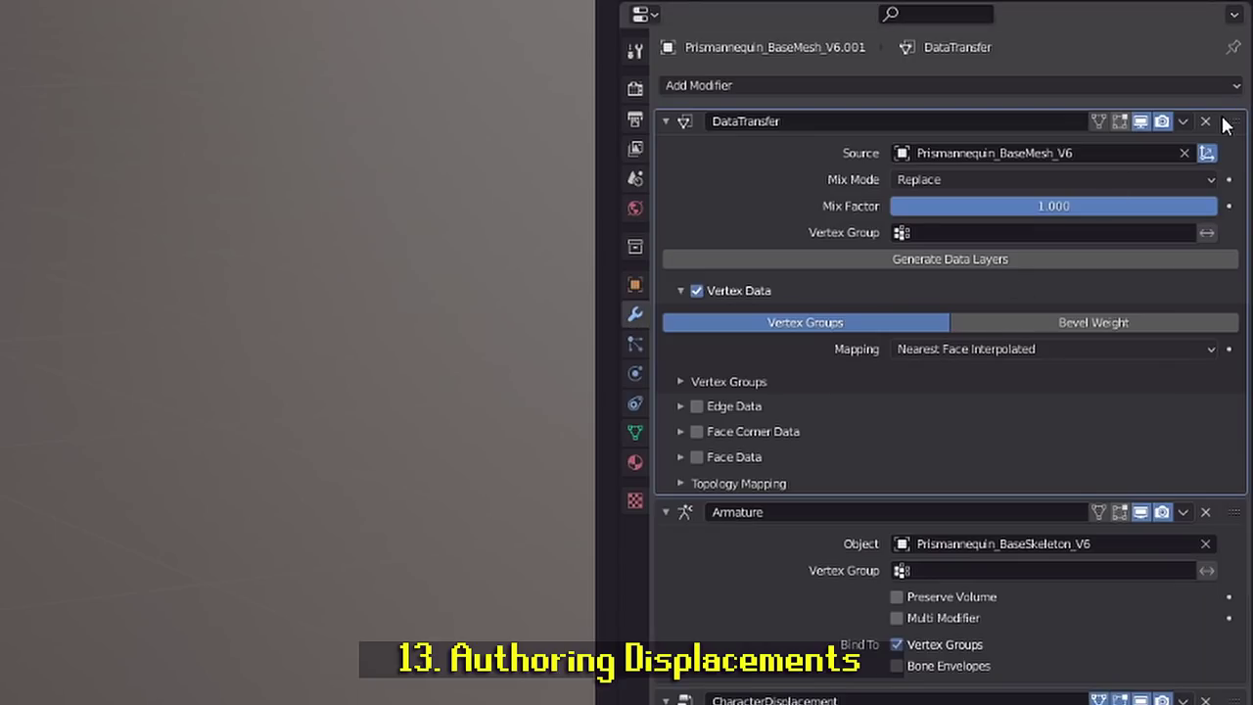
pyautogui.click(1182, 122)
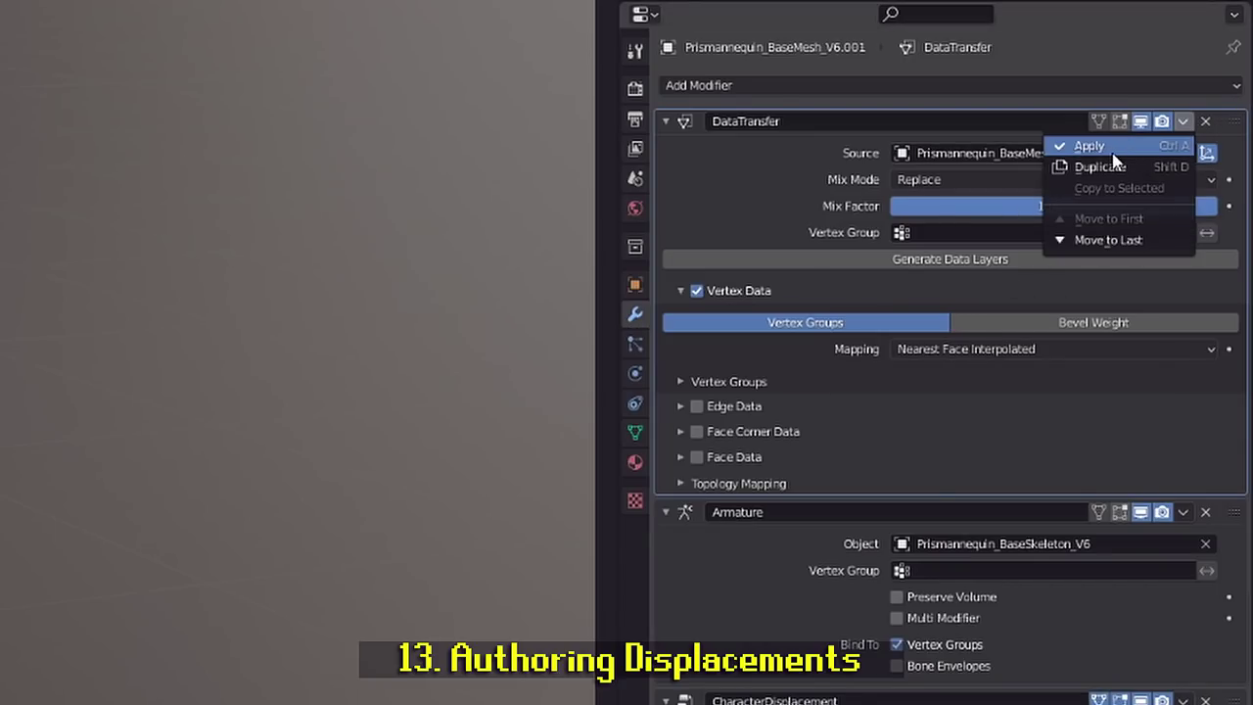
pyautogui.click(1111, 148)
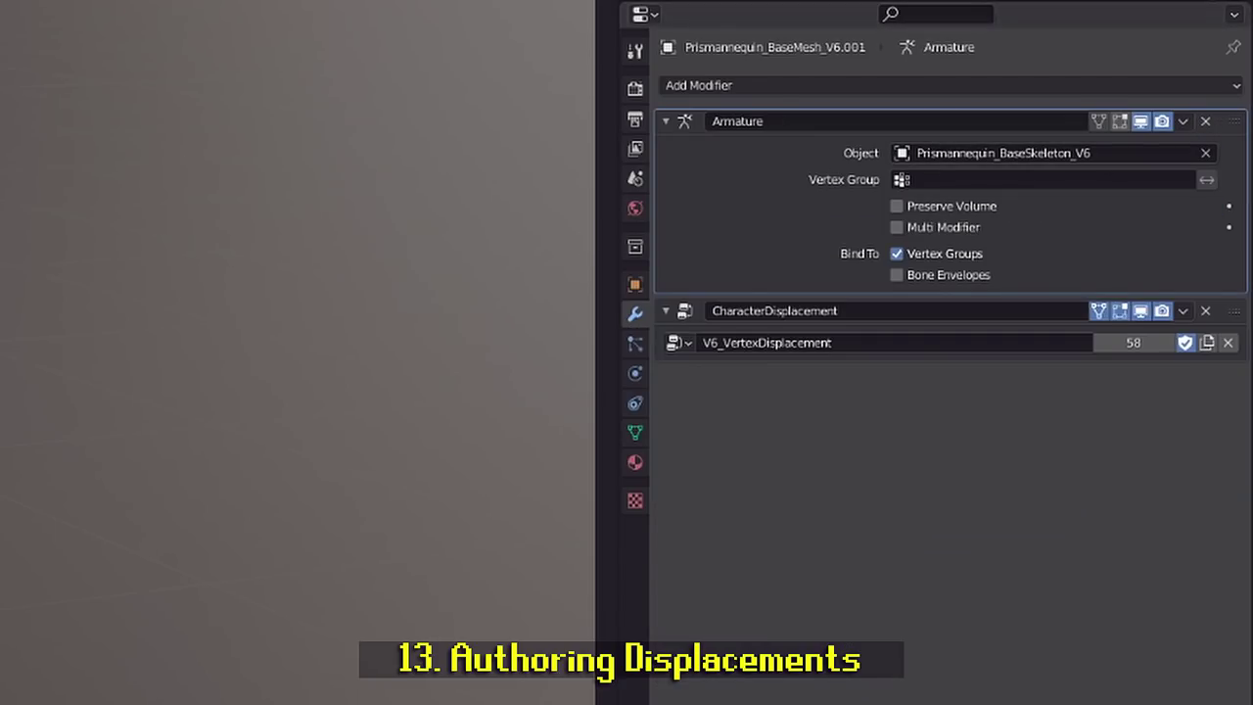
# Switch the shirt to Weight Paint mode and inspect its transferred weights around the torso and hips.
pyautogui.press('n')
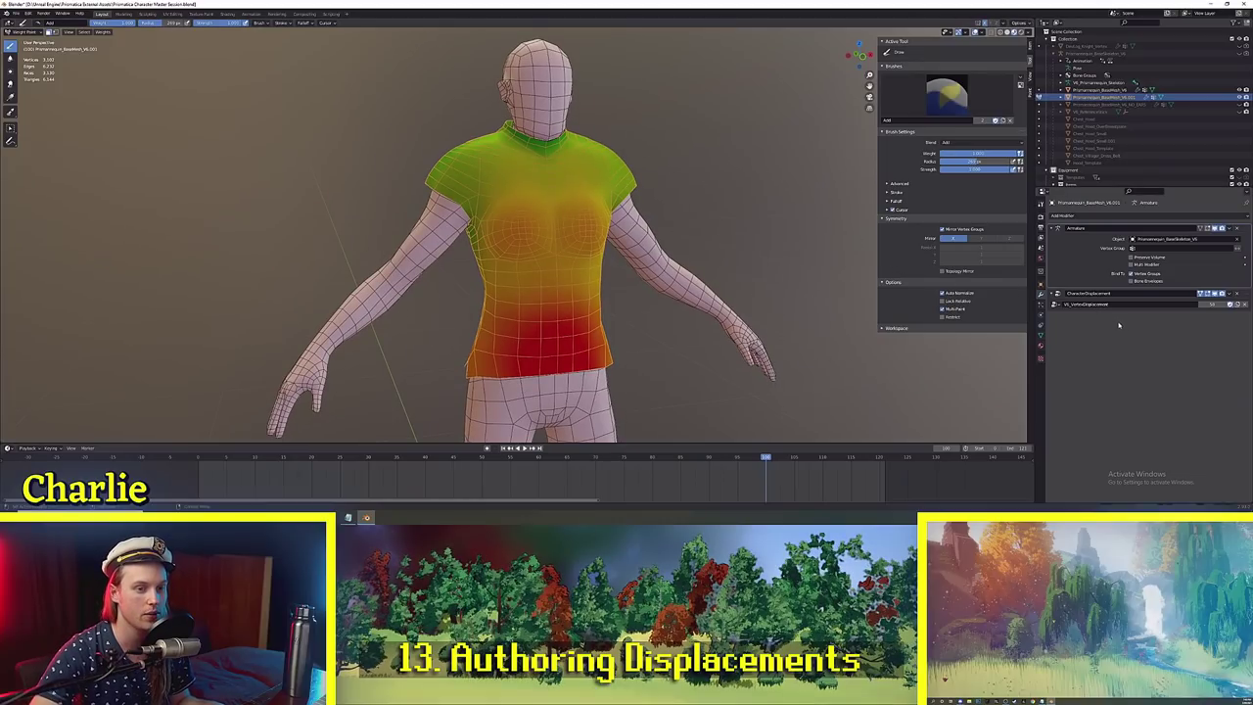
pyautogui.moveTo(628, 223); pyautogui.dragTo(724, 214, button='middle')
pyautogui.moveTo(470, 245); pyautogui.dragTo(582, 249, button='middle')
pyautogui.scroll(3, 528, 281)
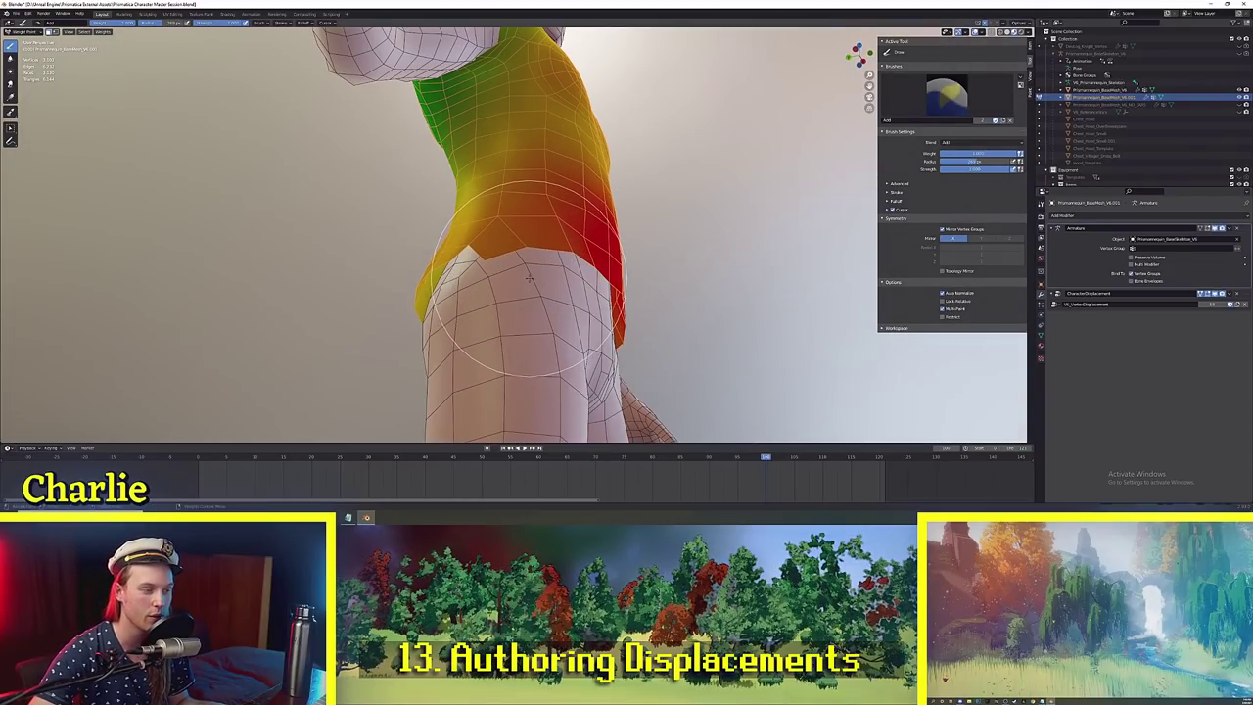
pyautogui.moveTo(523, 279); pyautogui.dragTo(490, 280, button='middle')
pyautogui.scroll(-2, 545, 272)
pyautogui.scroll(-3, 503, 280)
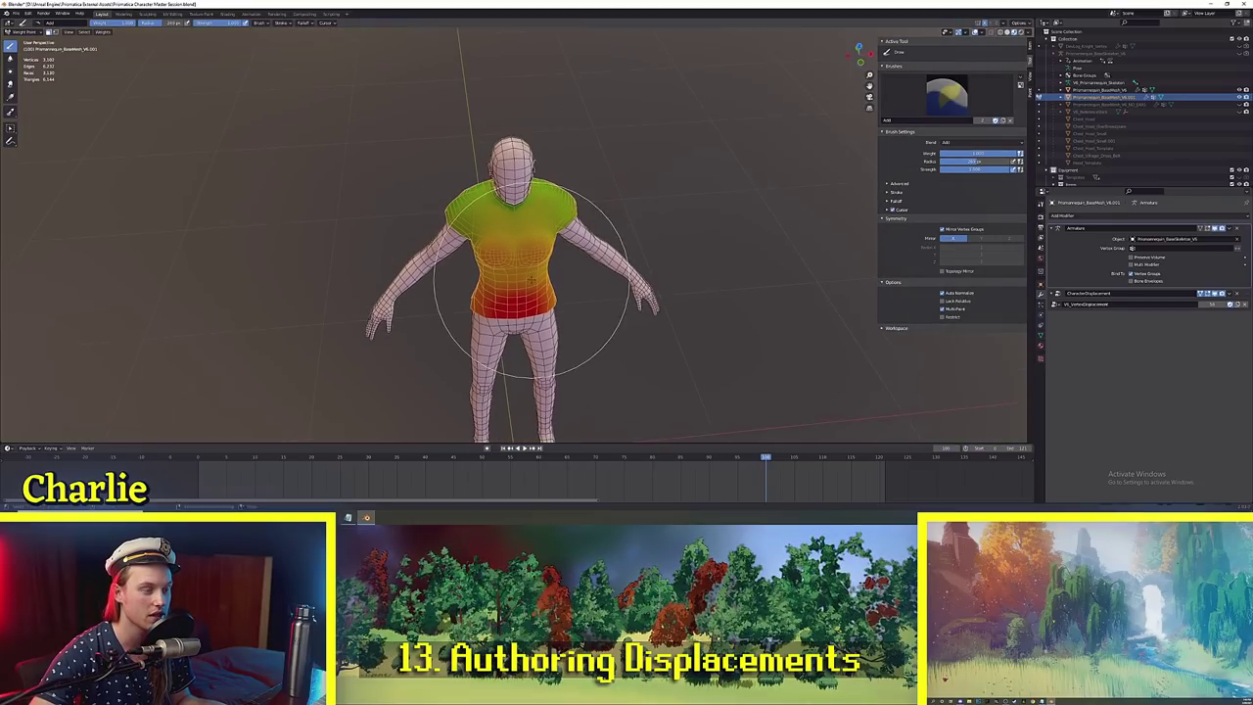
# Switch to the Shading workspace and connect the RedRemapped Attribute Mix node's Geometry output to the Group Output.
pyautogui.click(227, 14)
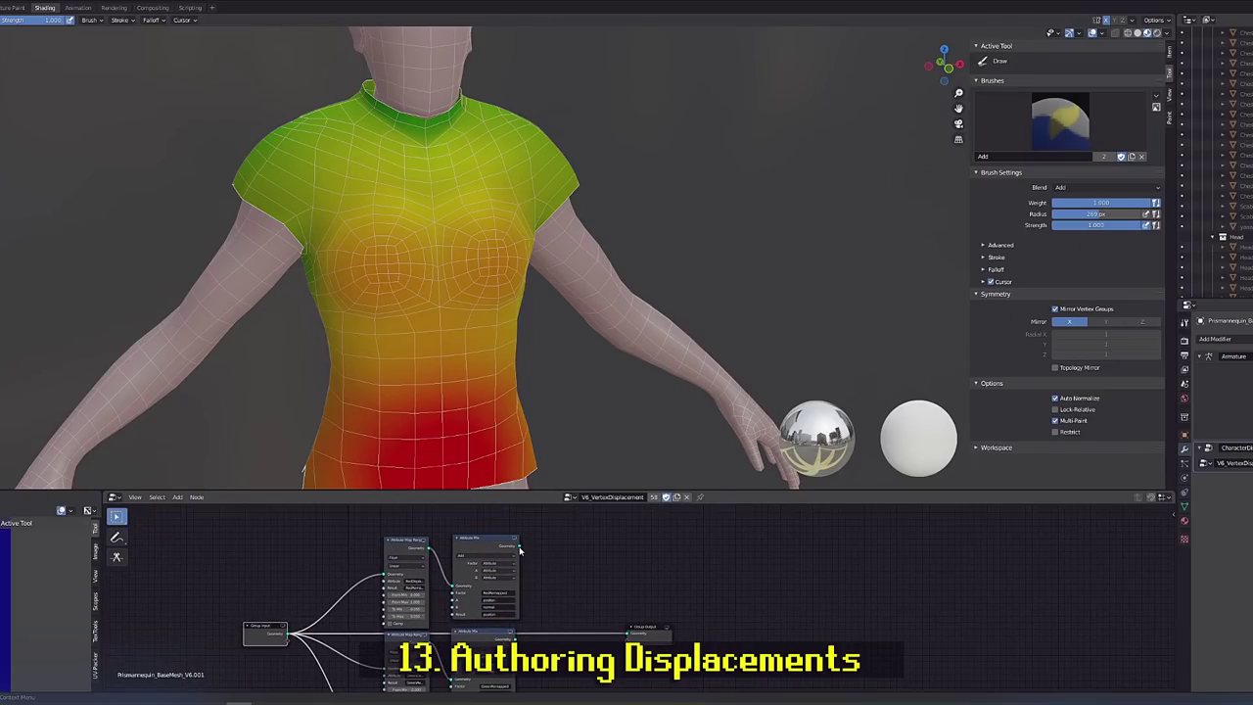
pyautogui.moveTo(516, 545); pyautogui.dragTo(628, 634)
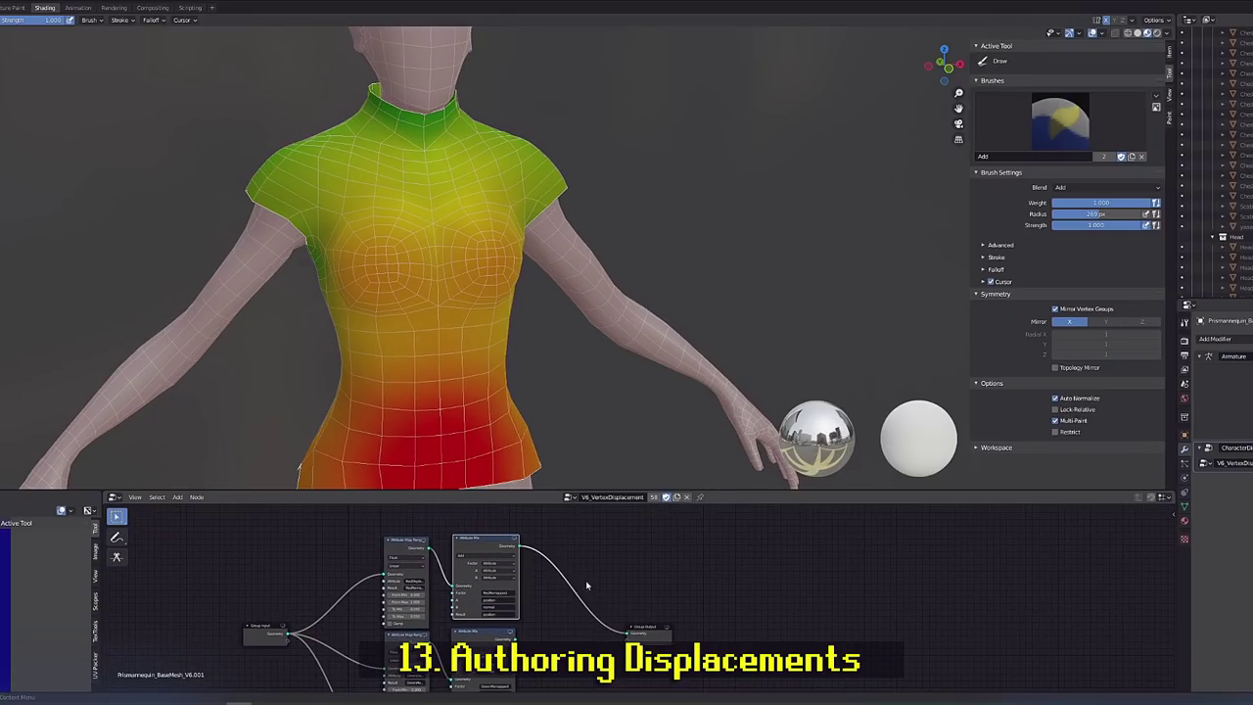
pyautogui.moveTo(675, 381)
pyautogui.mouseDown(button='middle')
pyautogui.moveTo(500, 363)
pyautogui.moveTo(503, 283)
pyautogui.moveTo(499, 317)
pyautogui.moveTo(402, 343)
pyautogui.mouseUp(button='middle')
pyautogui.scroll(-4, 500, 363)
pyautogui.scroll(2, 499, 318)
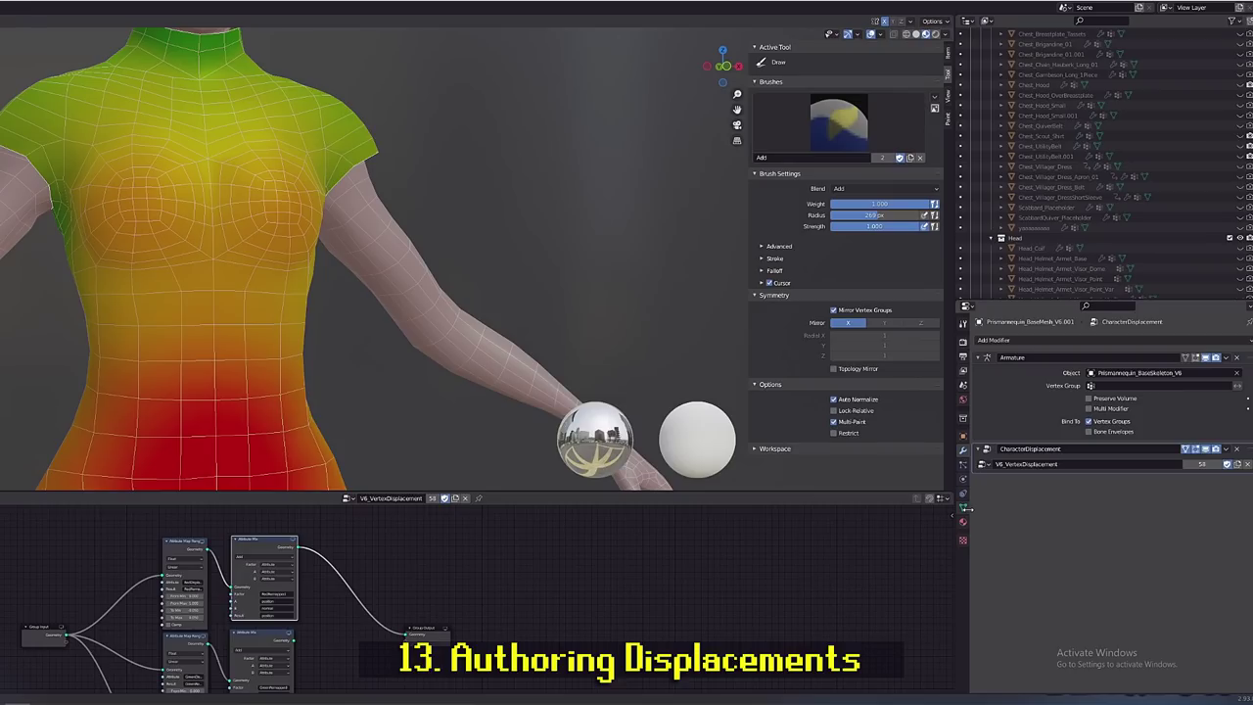
# Select the RedDisplace vertex group and paint full weight onto the shirt's shoulders with the Add brush.
pyautogui.click(963, 508)
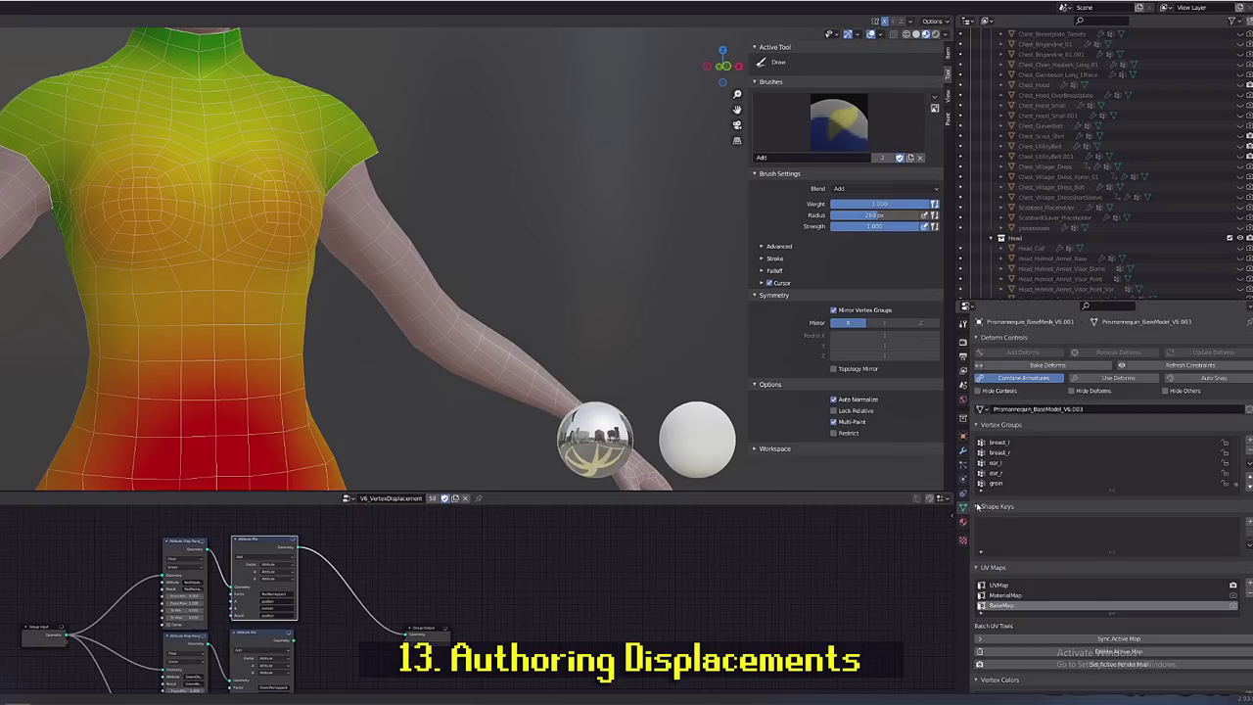
pyautogui.click(1055, 482)
pyautogui.click(1022, 464)
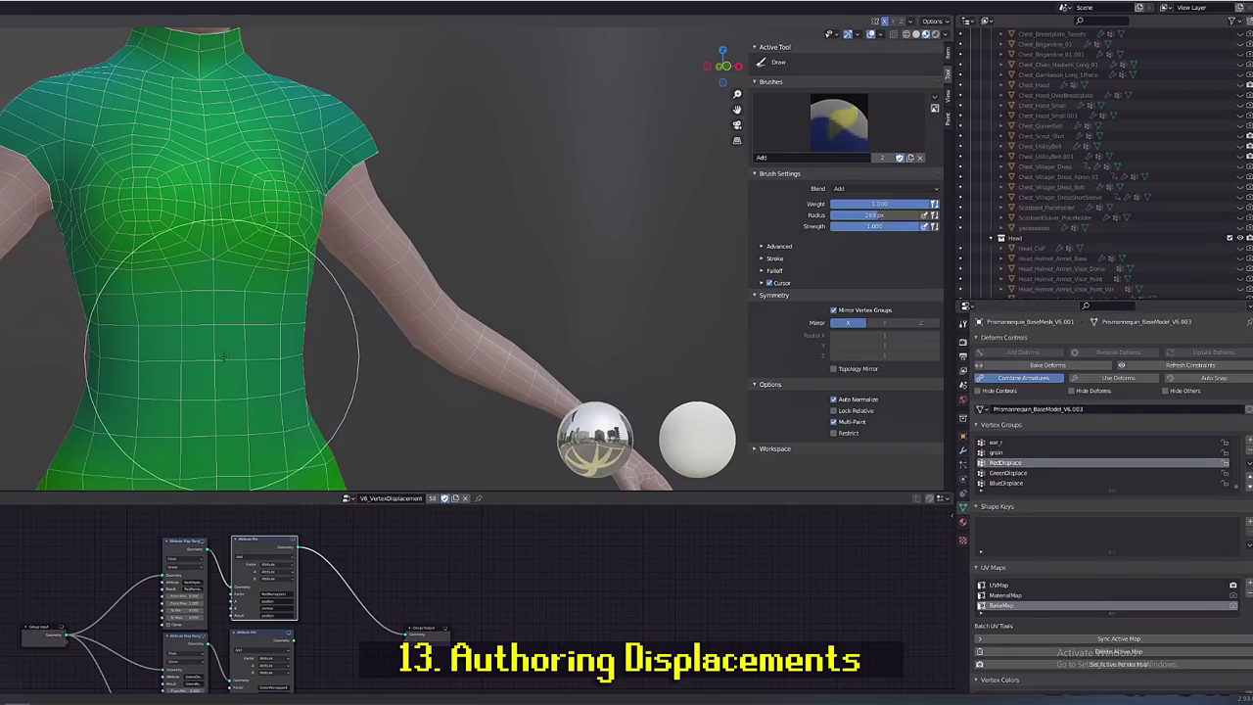
pyautogui.scroll(-2, 213, 392)
pyautogui.moveTo(212, 391)
pyautogui.mouseDown(button='middle')
pyautogui.moveTo(387, 240)
pyautogui.moveTo(376, 294)
pyautogui.mouseUp(button='middle')
pyautogui.scroll(4, 221, 235)
pyautogui.moveTo(210, 176)
pyautogui.mouseDown()
pyautogui.moveTo(310, 148)
pyautogui.moveTo(263, 134)
pyautogui.moveTo(135, 159)
pyautogui.mouseUp()
pyautogui.moveTo(147, 166); pyautogui.dragTo(255, 227, button='middle')
pyautogui.scroll(-3, 254, 227)
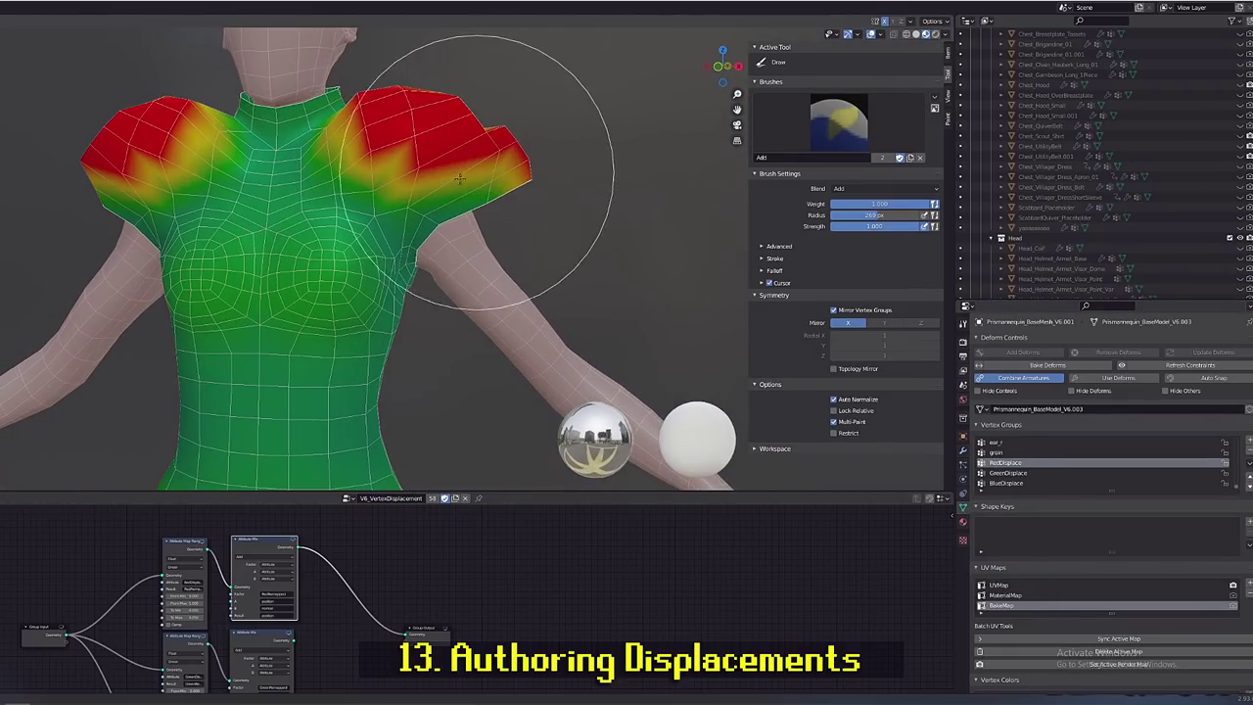
# Smooth the RedDisplace weights around both shoulders with the Blur brush, adjusting the brush radius.
pyautogui.moveTo(447, 173); pyautogui.dragTo(323, 225, button='middle')
pyautogui.moveTo(111, 297)
pyautogui.mouseDown()
pyautogui.moveTo(14, 256)
pyautogui.moveTo(66, 193)
pyautogui.mouseUp()
pyautogui.moveTo(161, 272); pyautogui.dragTo(401, 270, button='middle')
pyautogui.moveTo(401, 270)
pyautogui.mouseDown()
pyautogui.moveTo(329, 252)
pyautogui.moveTo(395, 308)
pyautogui.moveTo(382, 259)
pyautogui.moveTo(331, 245)
pyautogui.moveTo(239, 292)
pyautogui.mouseUp()
pyautogui.press('f')
pyautogui.click(494, 277)
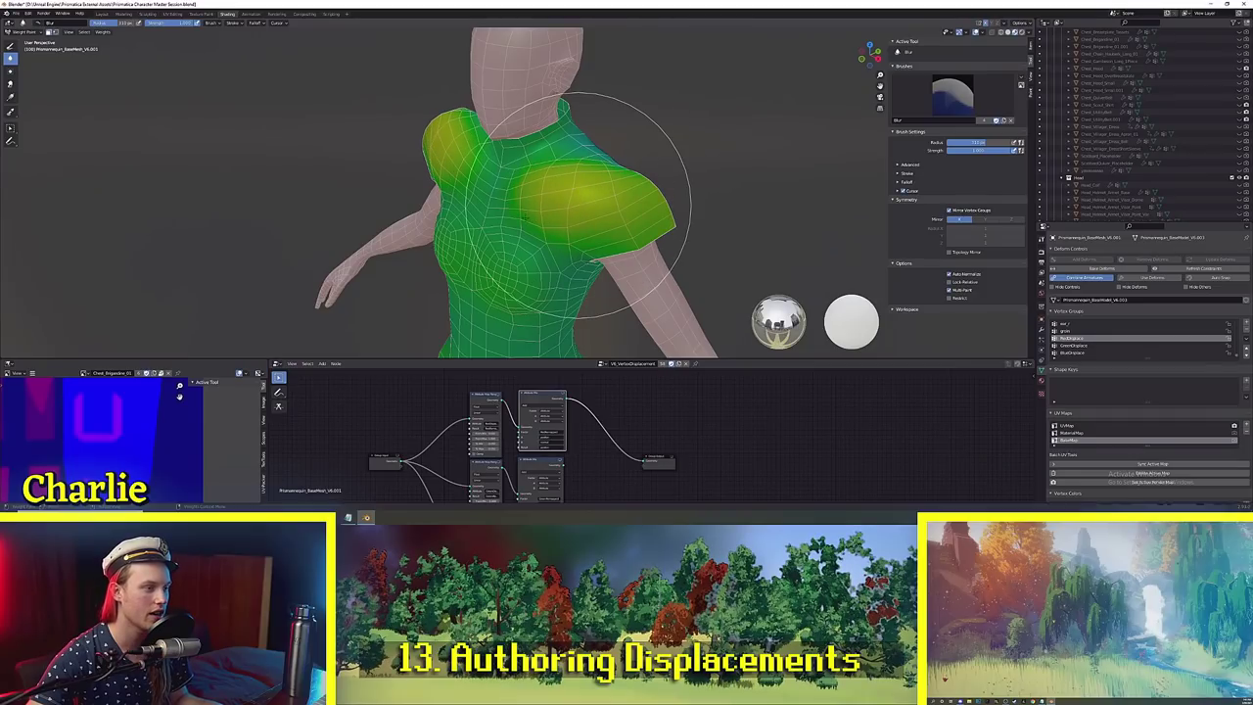
# Blur the RedDisplace weights once more across the shirt's chest and inner shoulders, and check the softened falloff around the torso.
pyautogui.moveTo(584, 207)
pyautogui.mouseDown(button='middle')
pyautogui.moveTo(558, 244)
pyautogui.moveTo(578, 288)
pyautogui.mouseUp(button='middle')
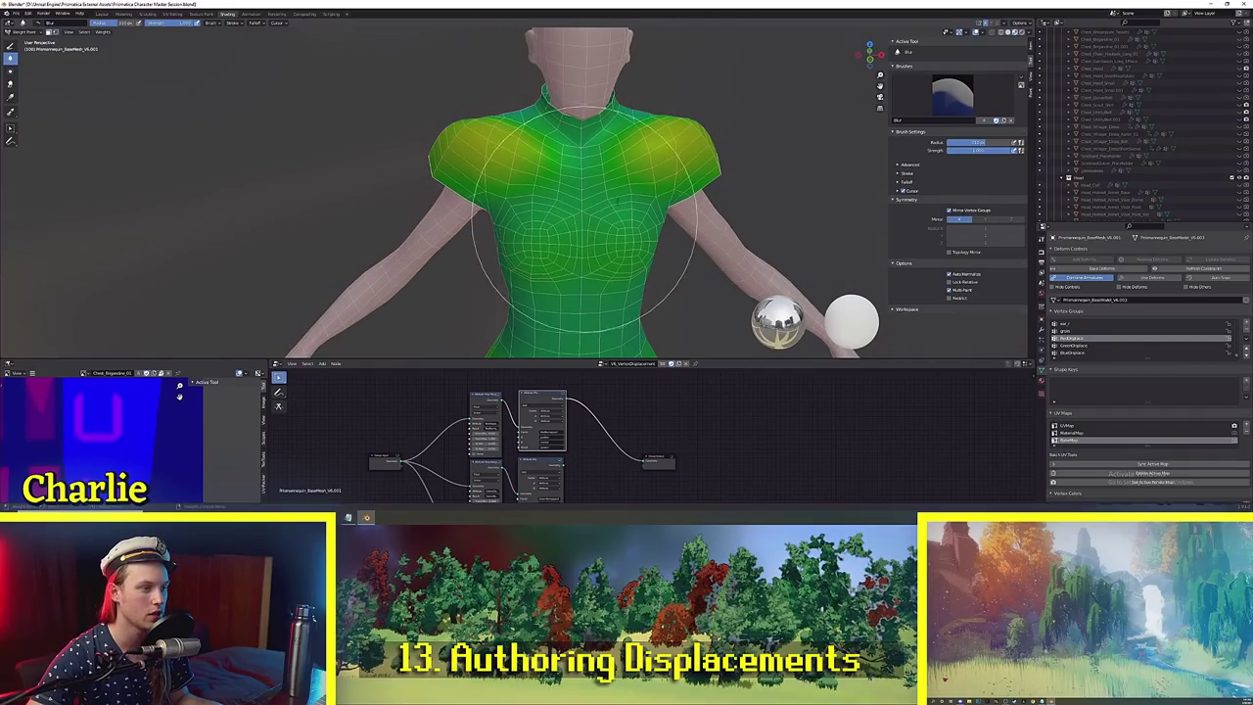
pyautogui.moveTo(578, 288)
pyautogui.mouseDown()
pyautogui.moveTo(672, 210)
pyautogui.moveTo(666, 159)
pyautogui.moveTo(698, 210)
pyautogui.mouseUp()
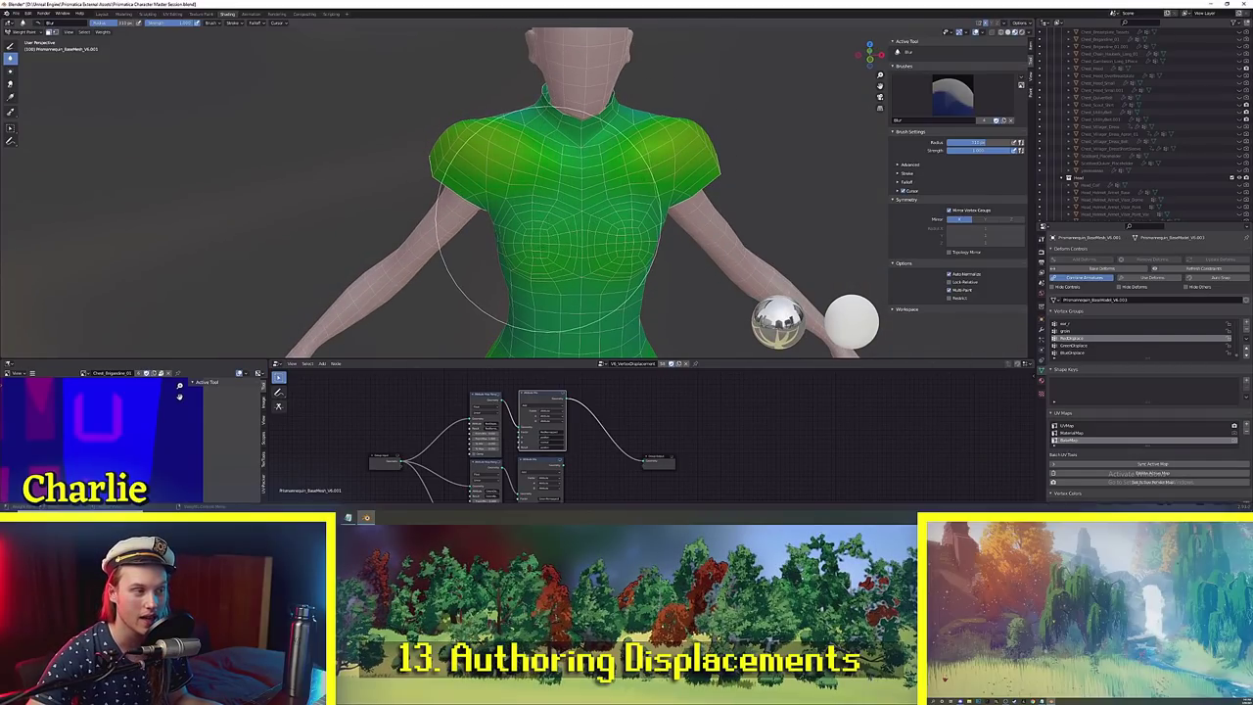
pyautogui.scroll(-4, 573, 264)
pyautogui.moveTo(562, 218)
pyautogui.mouseDown(button='middle')
pyautogui.moveTo(587, 255)
pyautogui.moveTo(685, 260)
pyautogui.mouseUp(button='middle')
pyautogui.scroll(4, 568, 253)
pyautogui.moveTo(609, 255)
pyautogui.mouseDown(button='middle')
pyautogui.moveTo(519, 251)
pyautogui.moveTo(479, 274)
pyautogui.mouseUp(button='middle')
pyautogui.scroll(-6, 508, 244)
pyautogui.scroll(4, 497, 245)
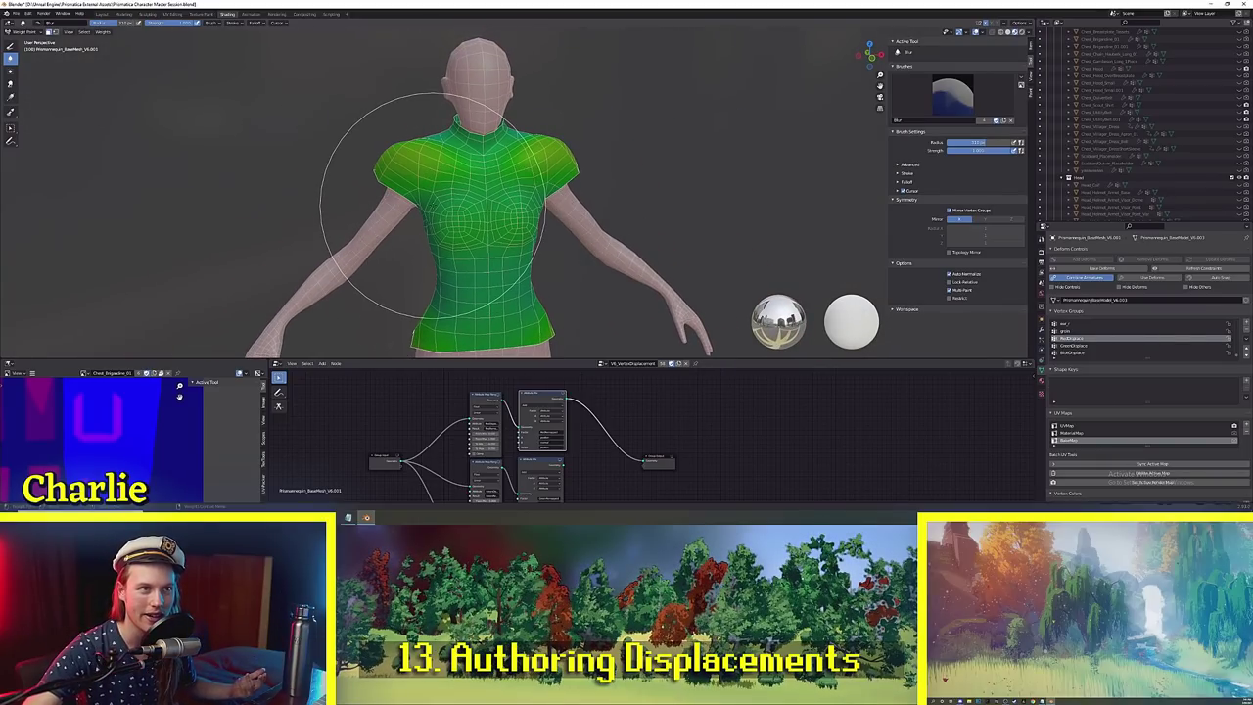
pyautogui.moveTo(439, 207)
pyautogui.mouseDown(button='middle')
pyautogui.moveTo(563, 207)
pyautogui.moveTo(475, 220)
pyautogui.moveTo(416, 211)
pyautogui.mouseUp(button='middle')
pyautogui.moveTo(529, 189); pyautogui.dragTo(651, 193, button='middle')
pyautogui.scroll(-3, 631, 216)
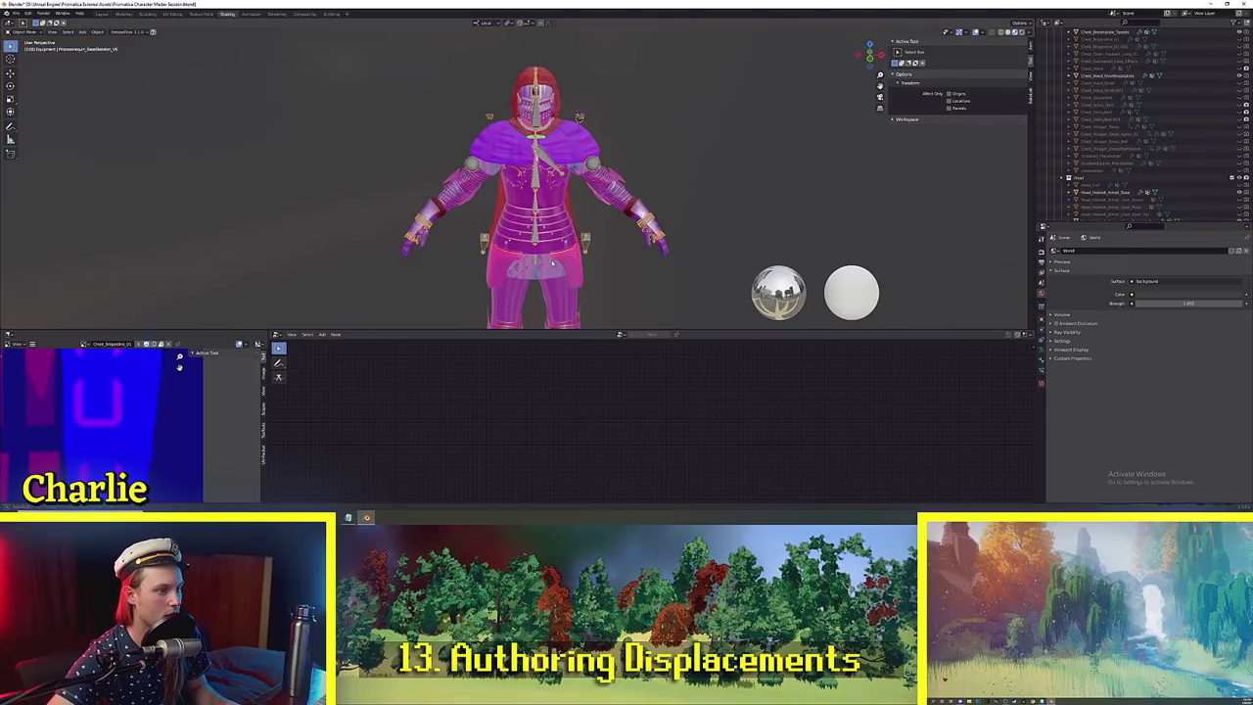
# Select the armoured knight's lower breastplate and connect the second Attribute Mix node's Geometry output to the Group Output.
pyautogui.scroll(2, 553, 262)
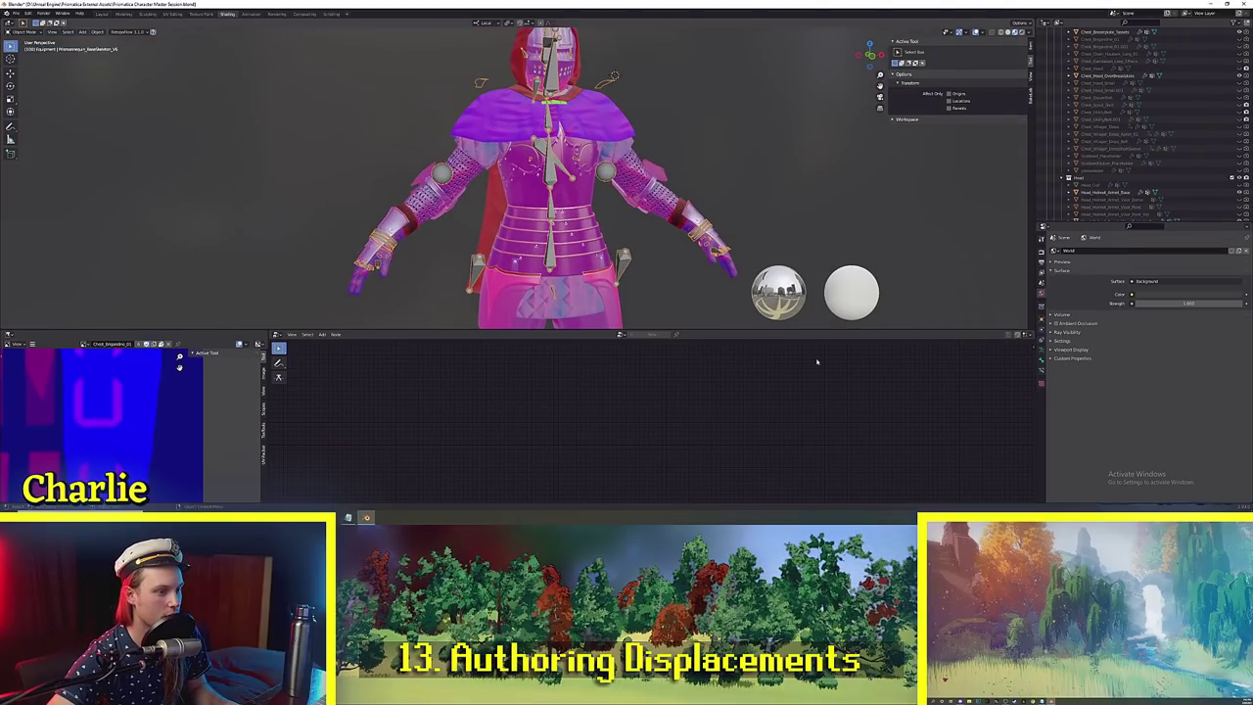
pyautogui.click(1042, 366)
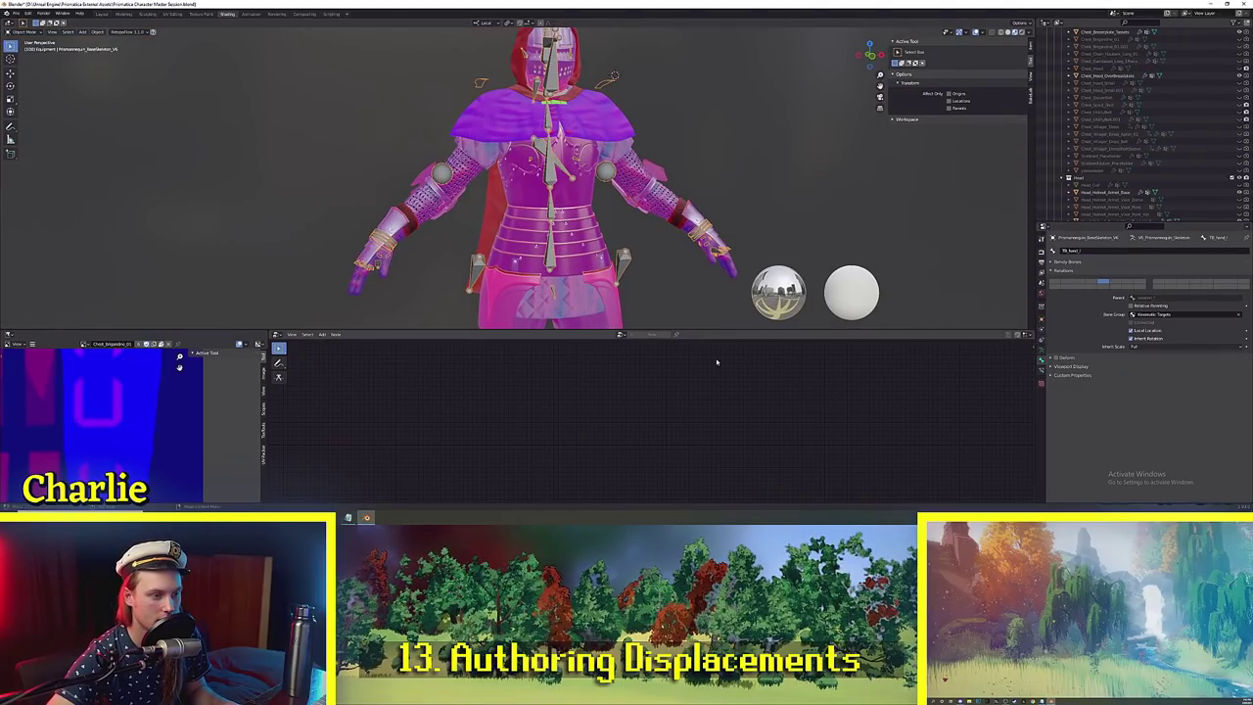
pyautogui.click(509, 253)
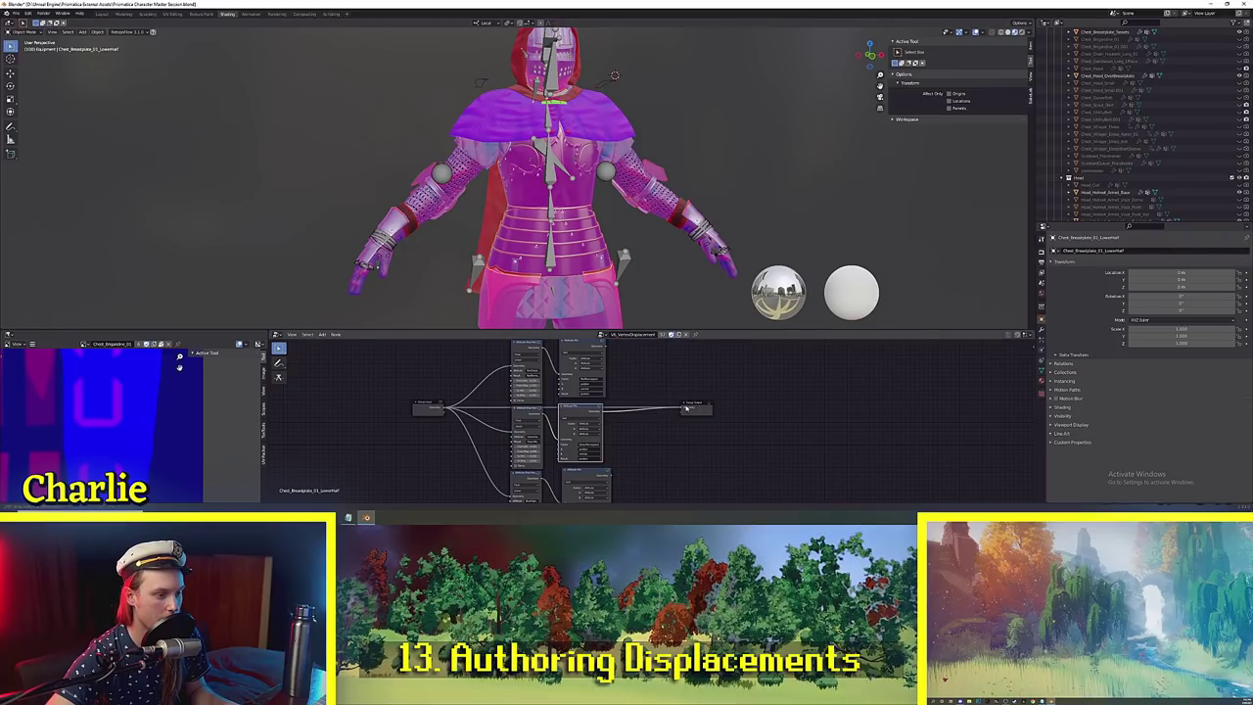
pyautogui.moveTo(686, 408); pyautogui.dragTo(684, 407)
pyautogui.moveTo(629, 296)
pyautogui.keyDown('shift'); pyautogui.mouseDown(button='middle')
pyautogui.moveTo(596, 258)
pyautogui.moveTo(580, 279)
pyautogui.moveTo(611, 278)
pyautogui.mouseUp(button='middle'); pyautogui.keyUp('shift')
pyautogui.scroll(-2, 599, 258)
pyautogui.scroll(3, 579, 279)
pyautogui.scroll(-3, 583, 275)
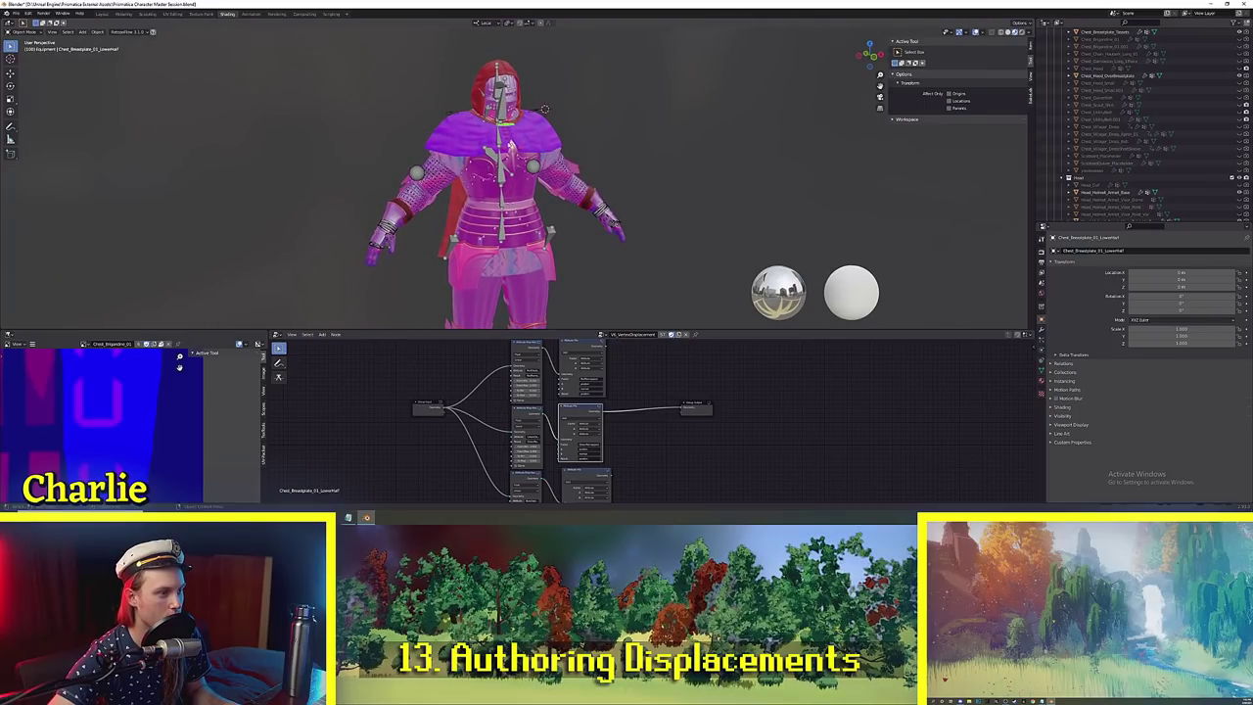
pyautogui.scroll(-1, 623, 397)
# Reconnect the RedRemapped Attribute Mix node to the Group Output, and select the knight's armature in an enlarged 3D viewport.
pyautogui.moveTo(624, 398); pyautogui.dragTo(606, 417, button='middle')
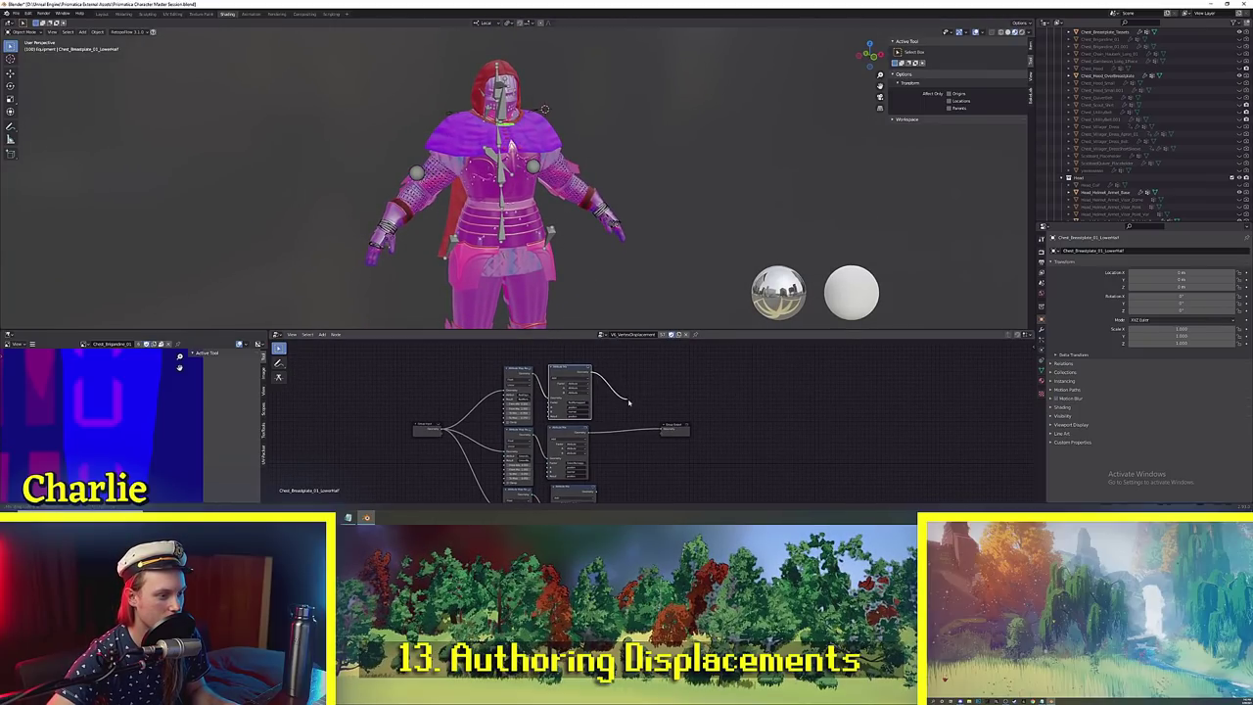
pyautogui.scroll(1, 568, 191)
pyautogui.click(341, 235)
pyautogui.keyDown('shift'); pyautogui.moveTo(300, 187); pyautogui.dragTo(345, 190, button='middle'); pyautogui.keyUp('shift')
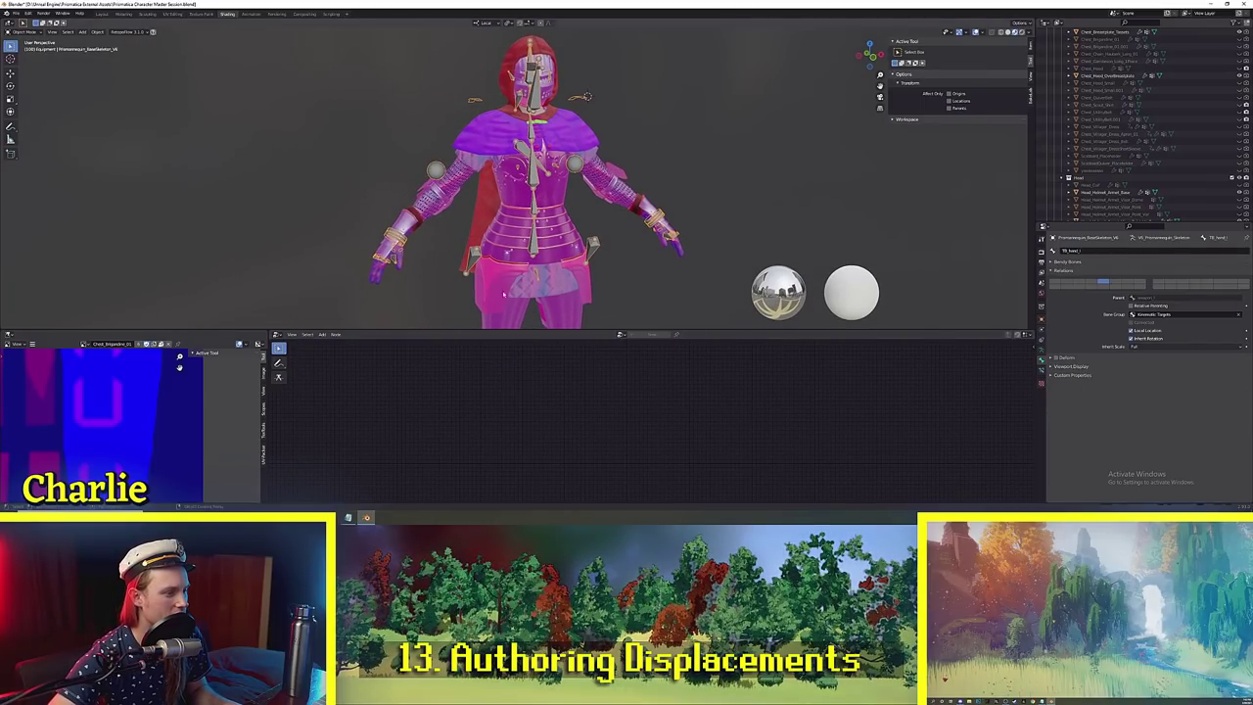
pyautogui.moveTo(481, 331); pyautogui.dragTo(480, 403)
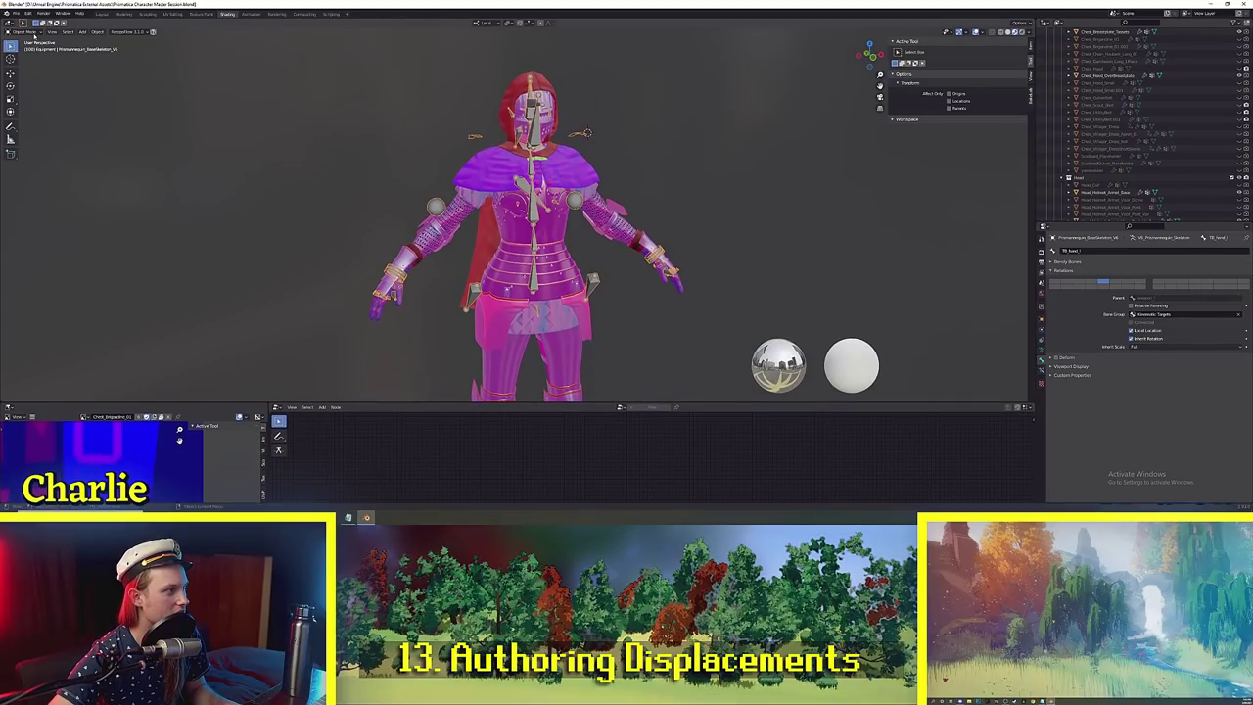
# Enter Pose Mode and move and rotate the right hand's control bone to bring the forearm up in front of the body.
pyautogui.moveTo(560, 315); pyautogui.dragTo(598, 318, button='middle')
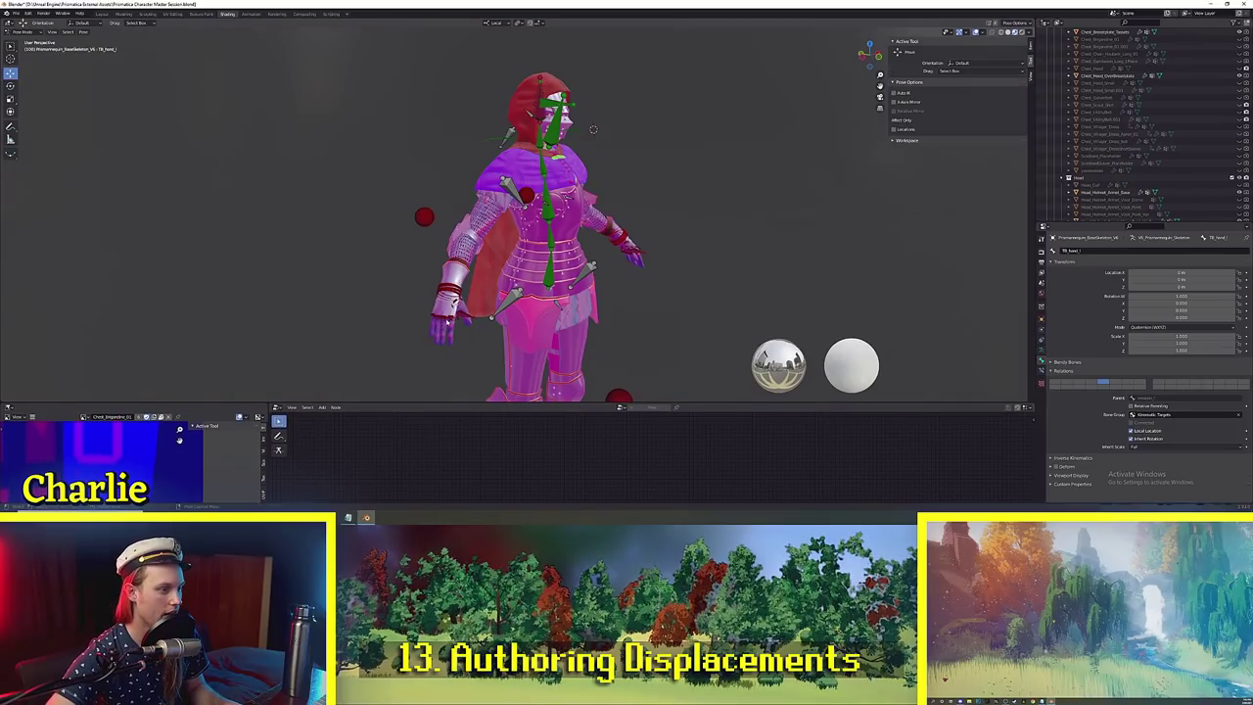
pyautogui.moveTo(593, 128); pyautogui.dragTo(583, 122, button='middle')
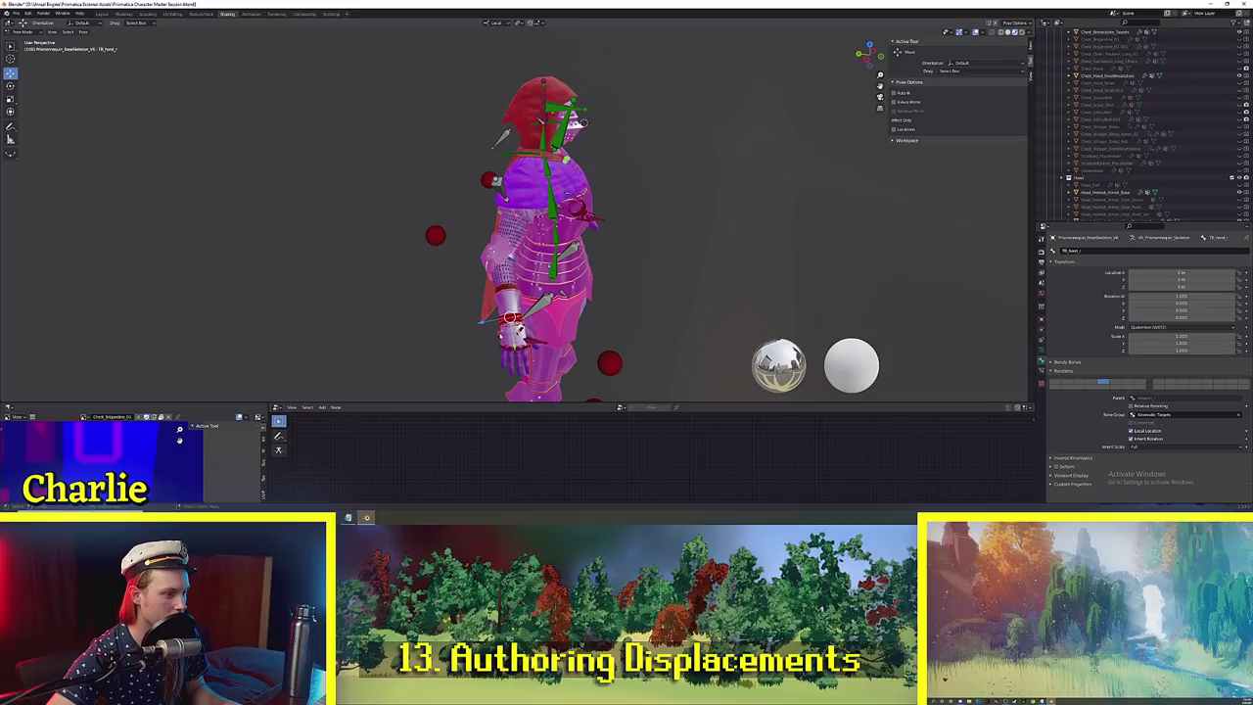
pyautogui.press('g')
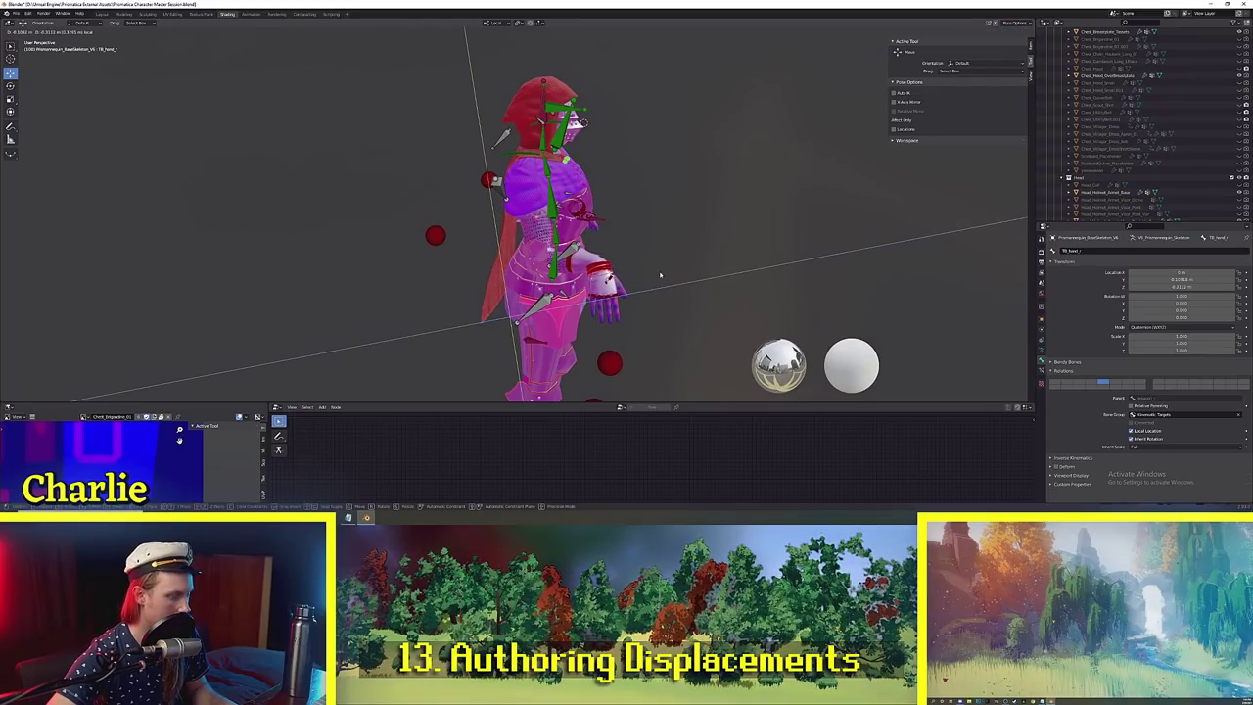
pyautogui.click(660, 275)
pyautogui.press('r')
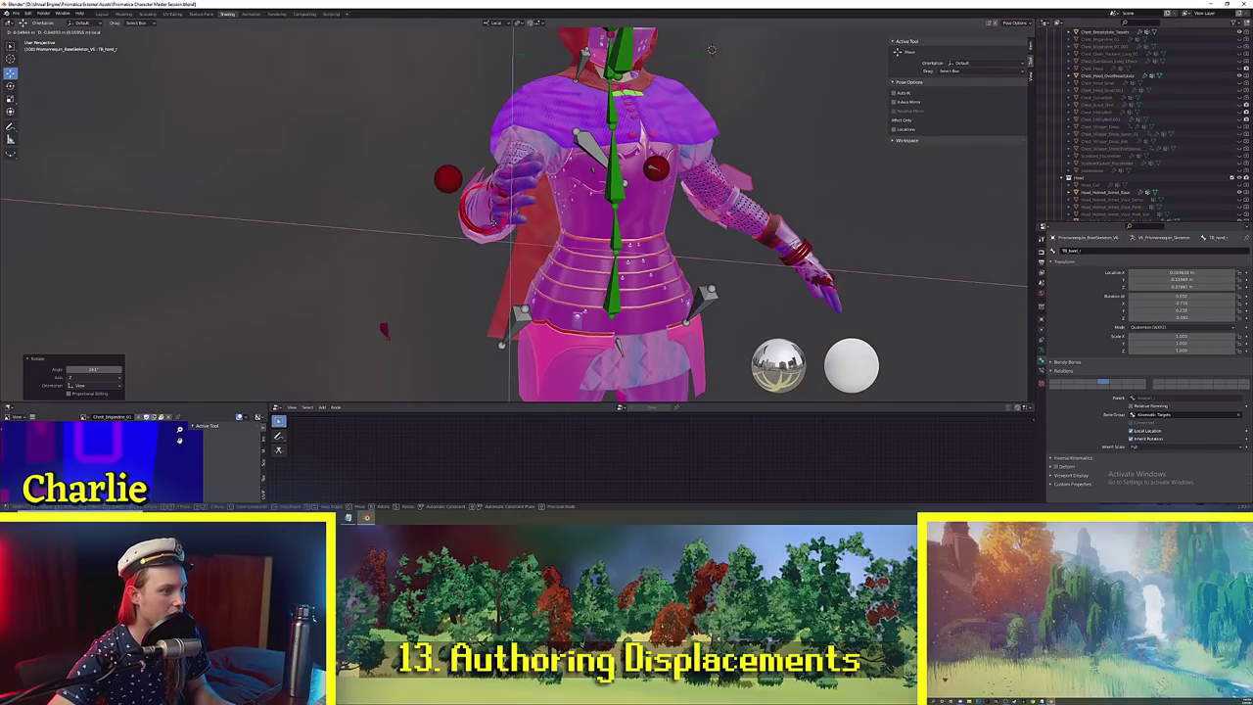
pyautogui.click(480, 233)
# Rotate the right hand's control bone to turn the raised hand palm up.
pyautogui.moveTo(480, 233)
pyautogui.mouseDown(button='middle')
pyautogui.moveTo(599, 247)
pyautogui.moveTo(470, 257)
pyautogui.moveTo(495, 247)
pyautogui.mouseUp(button='middle')
pyautogui.scroll(2, 470, 256)
pyautogui.scroll(-2, 495, 246)
pyautogui.press('r')
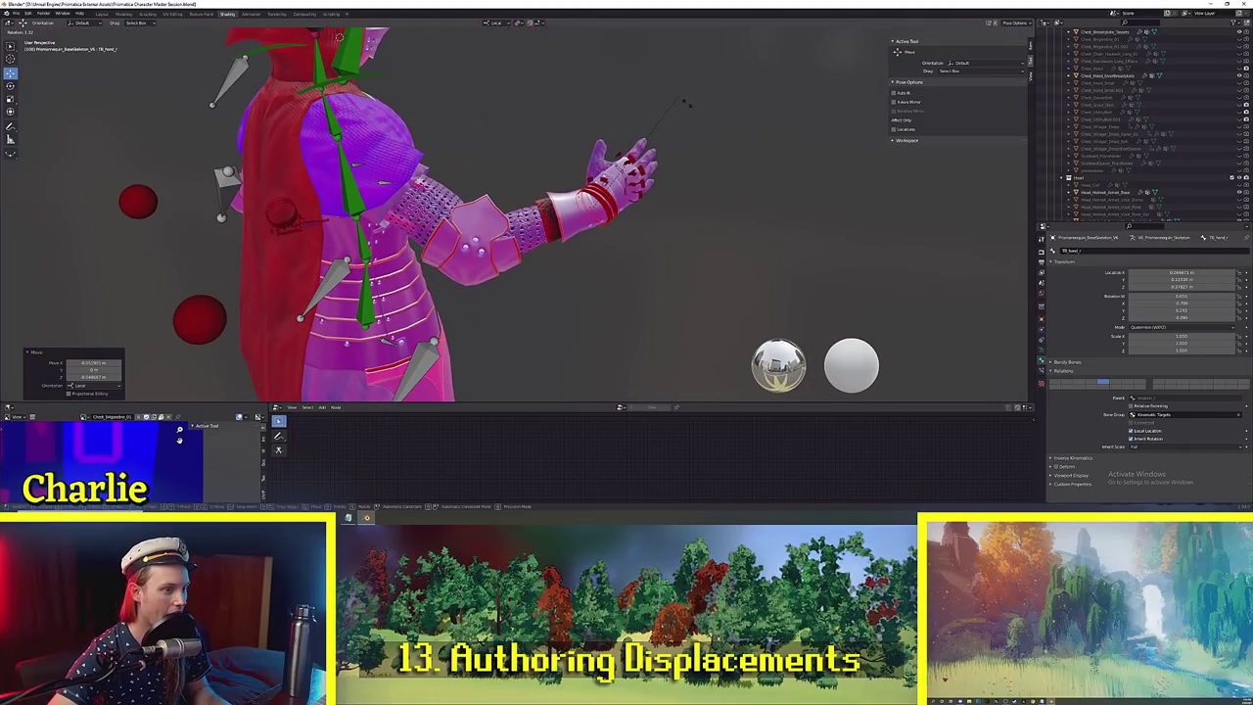
pyautogui.click(722, 140)
# Move the right hand's control bone higher and away from the body, and rotate the hand to suit the raised arm.
pyautogui.moveTo(721, 140); pyautogui.dragTo(483, 194, button='middle')
pyautogui.scroll(-2, 494, 196)
pyautogui.moveTo(457, 219); pyautogui.dragTo(508, 133)
pyautogui.moveTo(533, 142); pyautogui.dragTo(587, 235, button='middle')
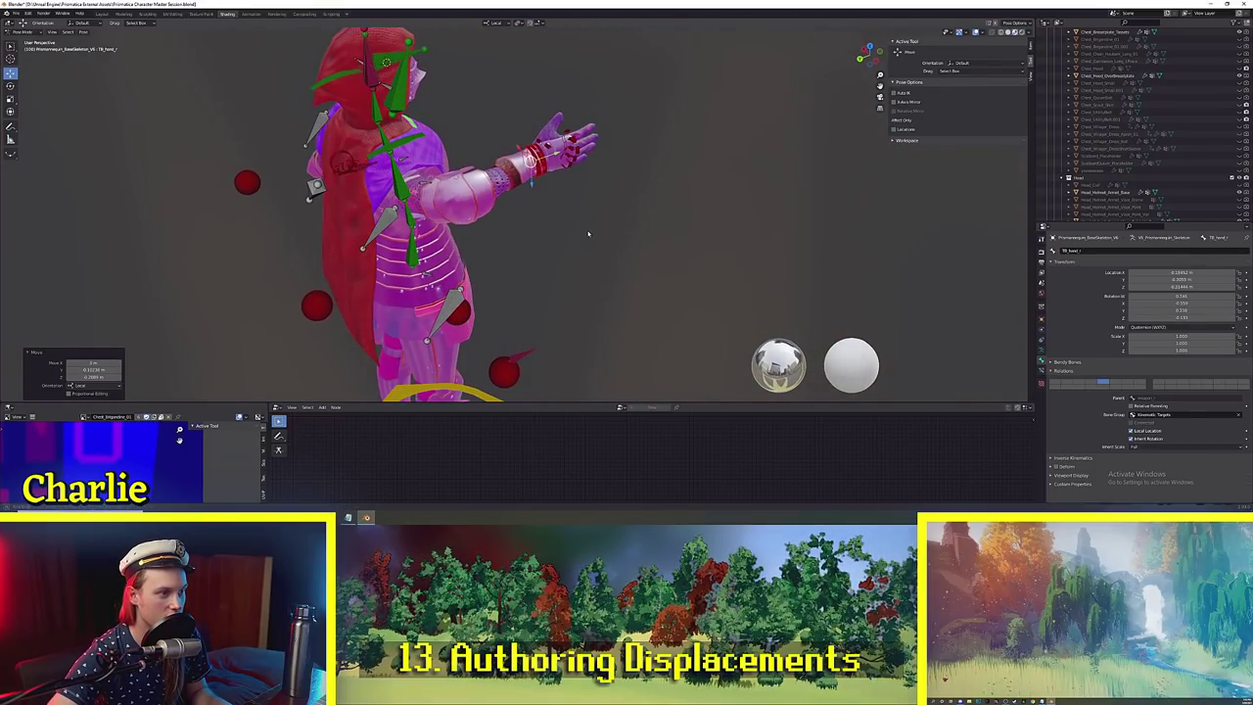
pyautogui.press('r')
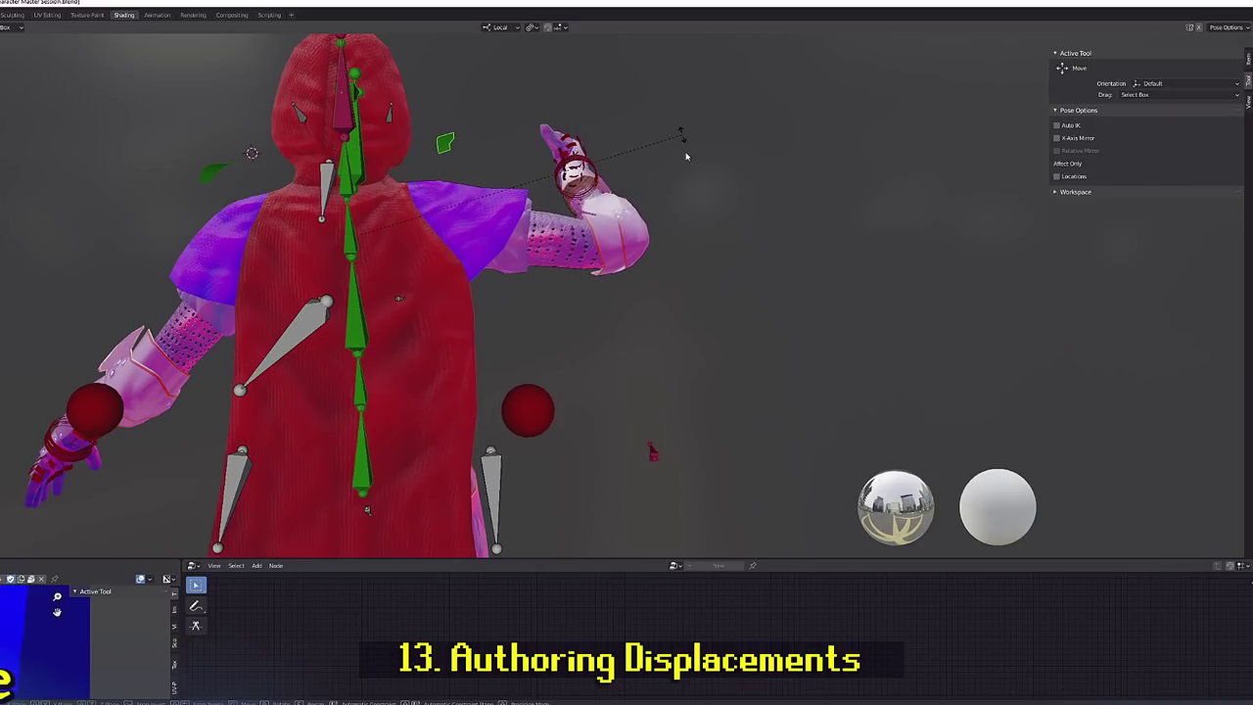
pyautogui.click(685, 154)
pyautogui.moveTo(685, 156); pyautogui.dragTo(443, 241, button='middle')
# Raise the left foot's control bone to lift the leg into a bent-knee pose.
pyautogui.keyDown('shift'); pyautogui.moveTo(669, 296); pyautogui.dragTo(563, 340, button='middle'); pyautogui.keyUp('shift')
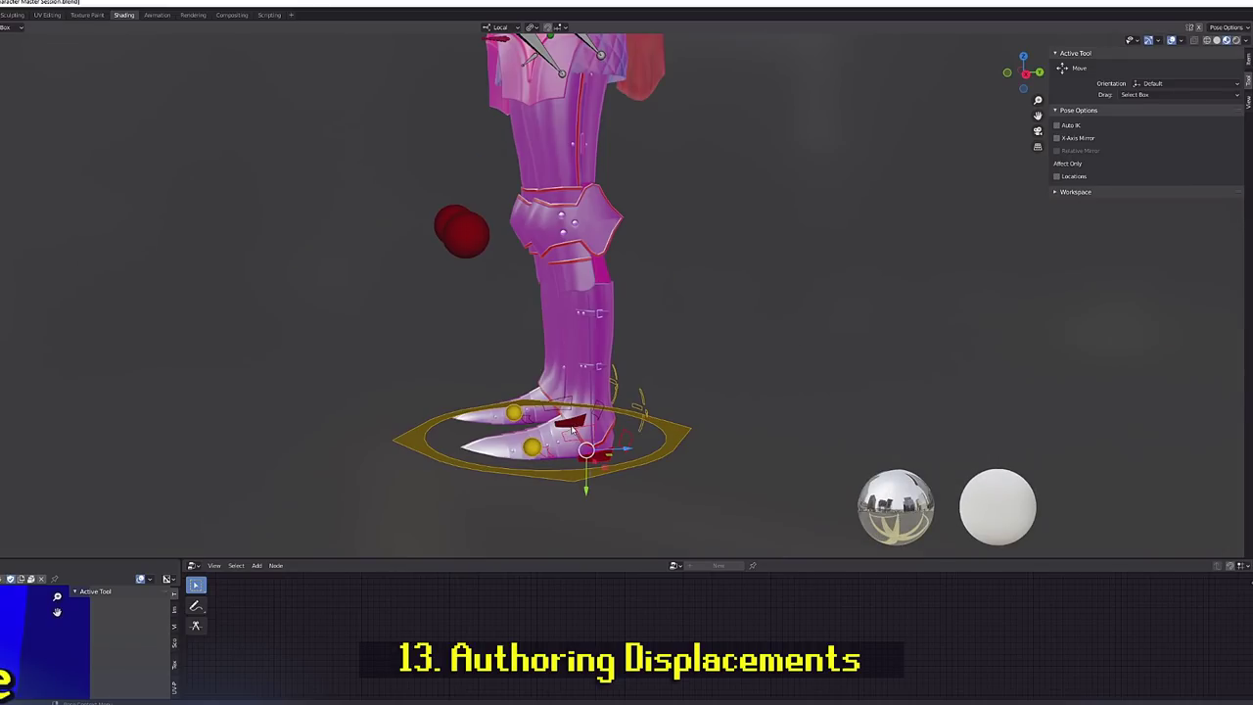
pyautogui.moveTo(603, 472); pyautogui.dragTo(488, 325)
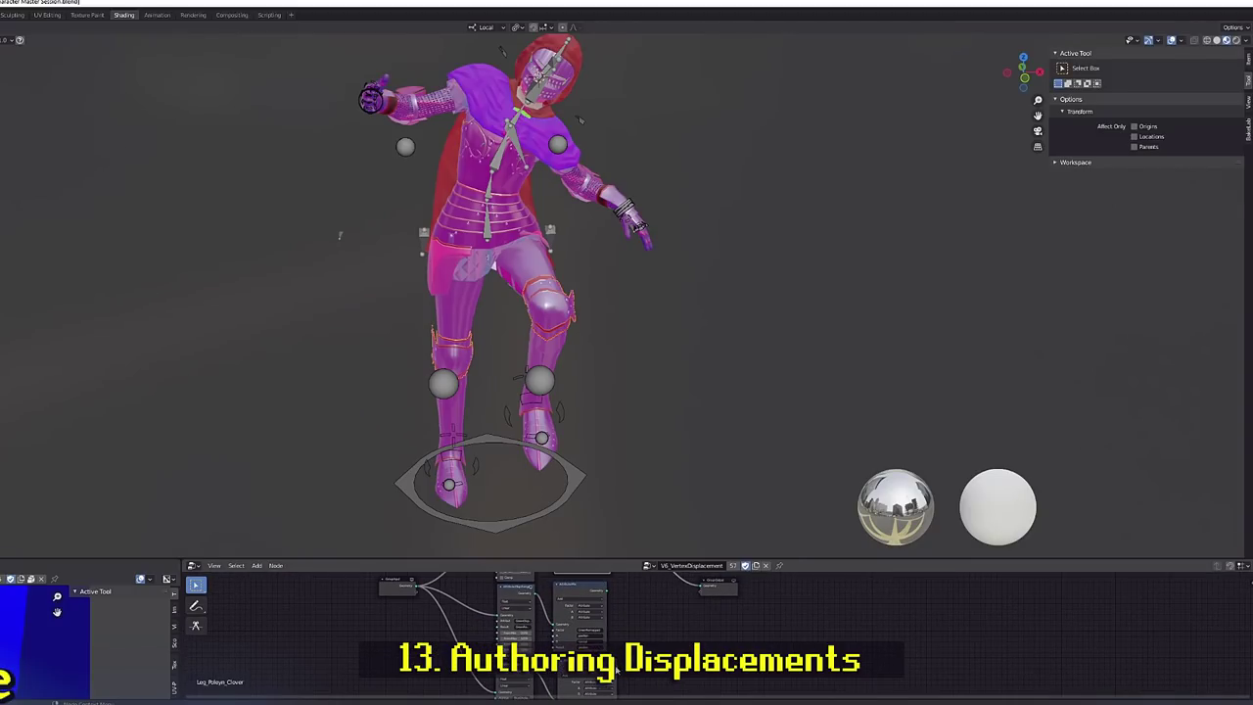
# Connect the third Attribute Mix node's Geometry output to the Group Output and check the posed armour's displacement.
pyautogui.moveTo(615, 668); pyautogui.dragTo(700, 590)
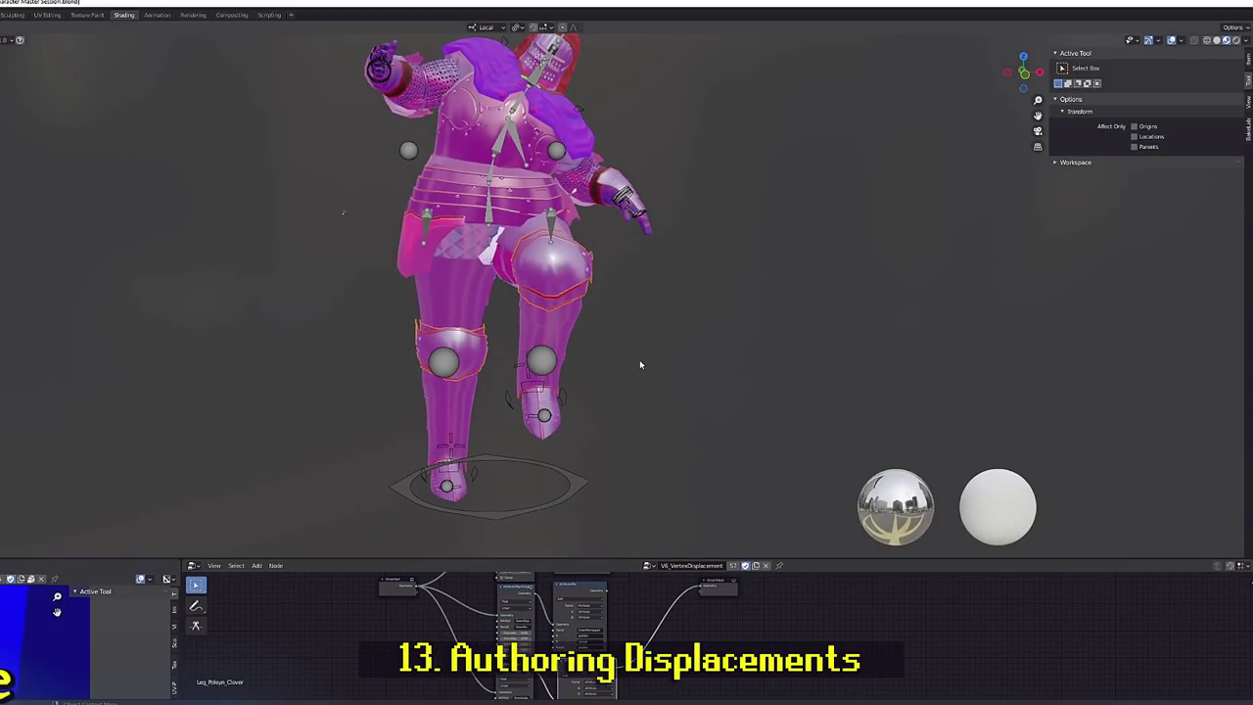
pyautogui.scroll(5, 555, 404)
pyautogui.moveTo(555, 404); pyautogui.dragTo(332, 316, button='middle')
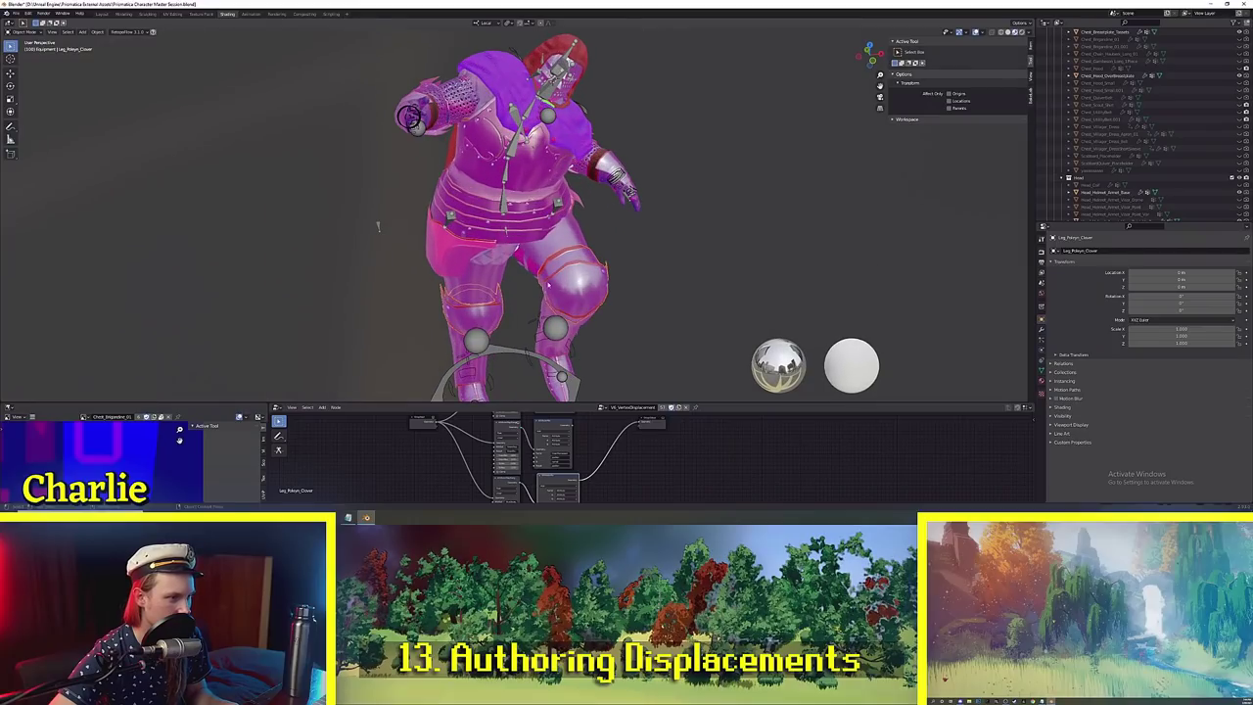
pyautogui.moveTo(549, 285); pyautogui.dragTo(568, 264, button='middle')
pyautogui.keyDown('shift'); pyautogui.moveTo(558, 137); pyautogui.dragTo(562, 230, button='middle'); pyautogui.keyUp('shift')
pyautogui.scroll(4, 562, 230)
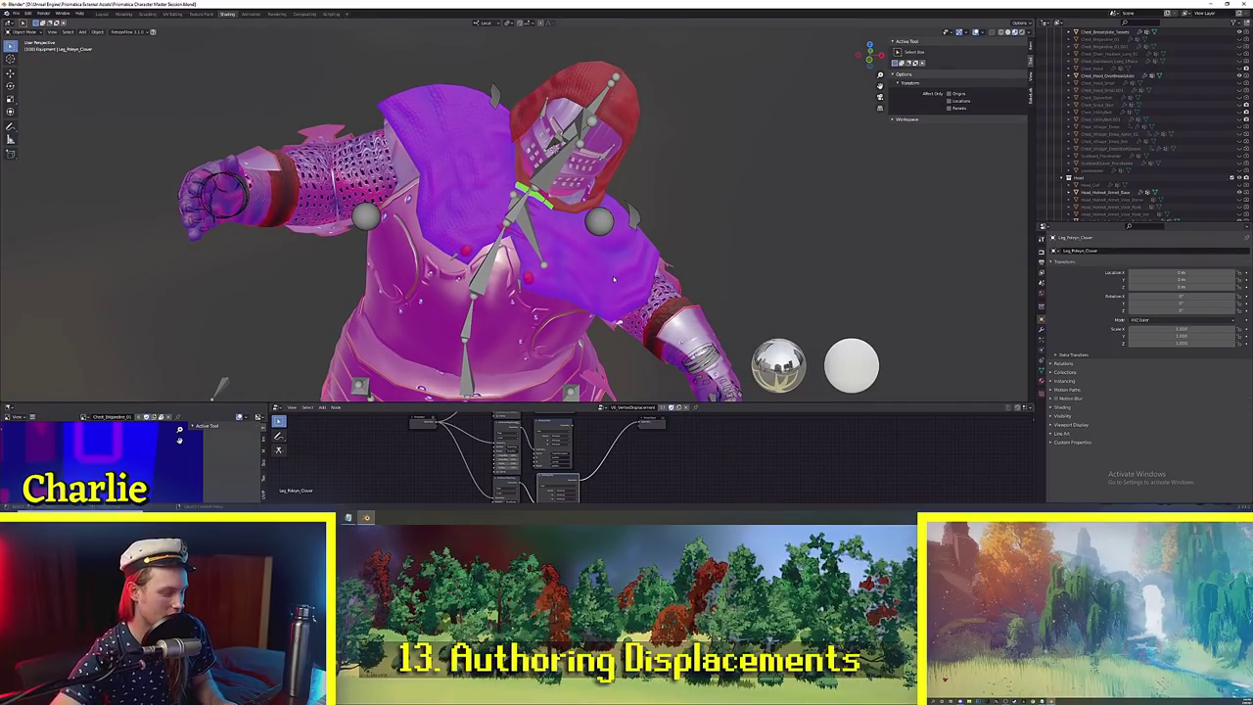
# Hide the Chest_Hood_OverBreastplate object covering the knight's head and shoulders.
pyautogui.scroll(-3, 614, 279)
pyautogui.click(600, 283)
pyautogui.press('h')
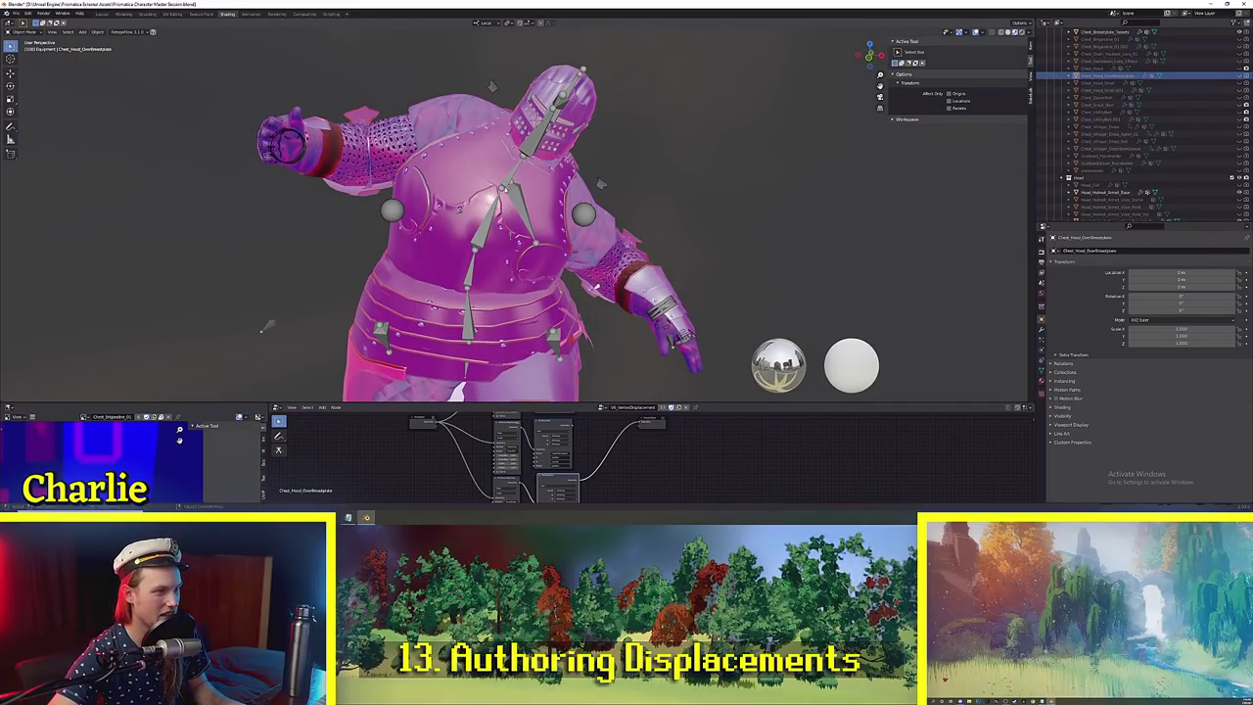
# Switch the Group Output to the second Attribute Mix node's Geometry output and view the whole posed armour.
pyautogui.moveTo(366, 158); pyautogui.dragTo(392, 217, button='middle')
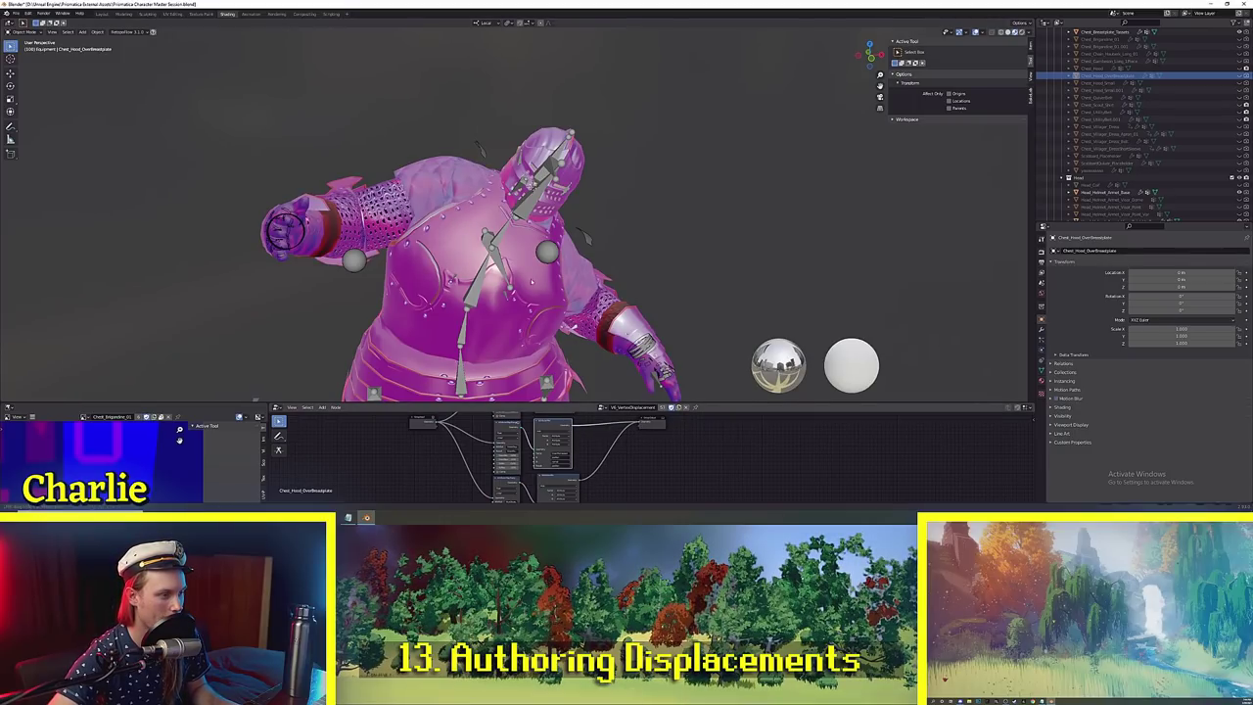
pyautogui.moveTo(254, 400); pyautogui.dragTo(343, 323, button='middle')
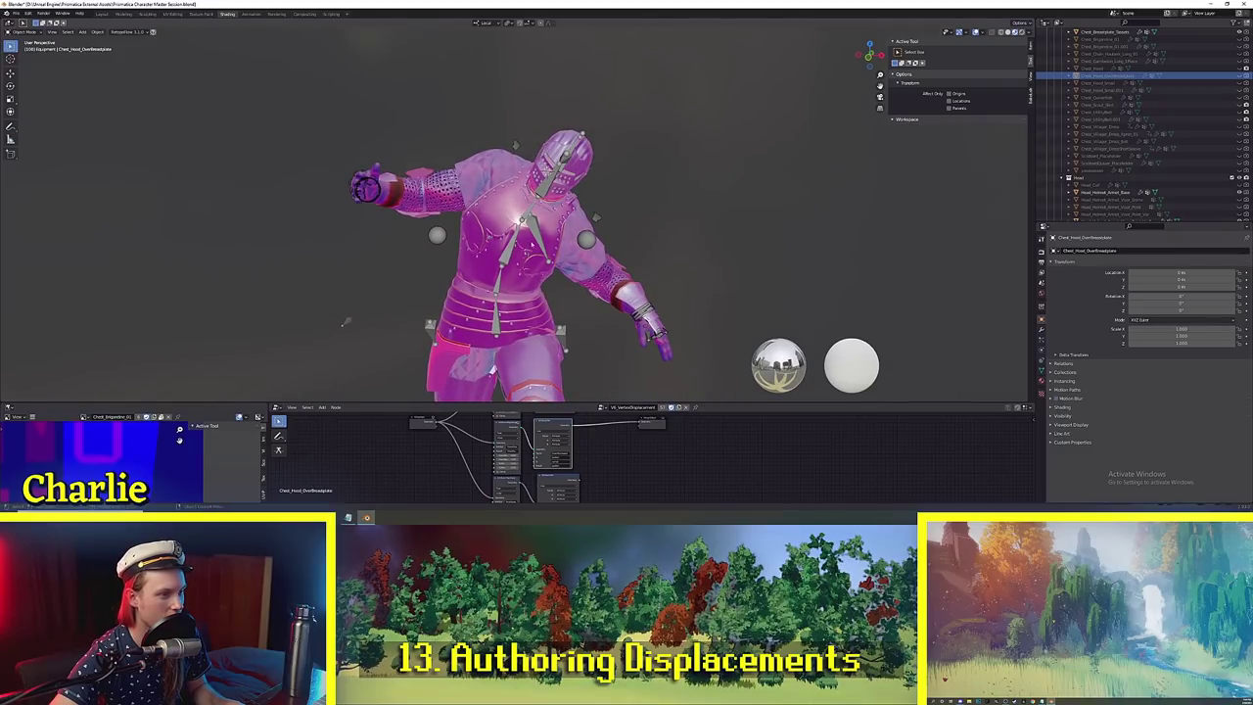
pyautogui.keyDown('shift'); pyautogui.moveTo(531, 244); pyautogui.dragTo(531, 249, button='middle'); pyautogui.keyUp('shift')
# Make the remaining shoulder pauldron pieces in the Arms collection visible, including Arm_Pauldron_Shoulder_L and Arm_Pauldron_Shoulder_R.
pyautogui.scroll(-4, 1133, 126)
pyautogui.scroll(13, 1136, 141)
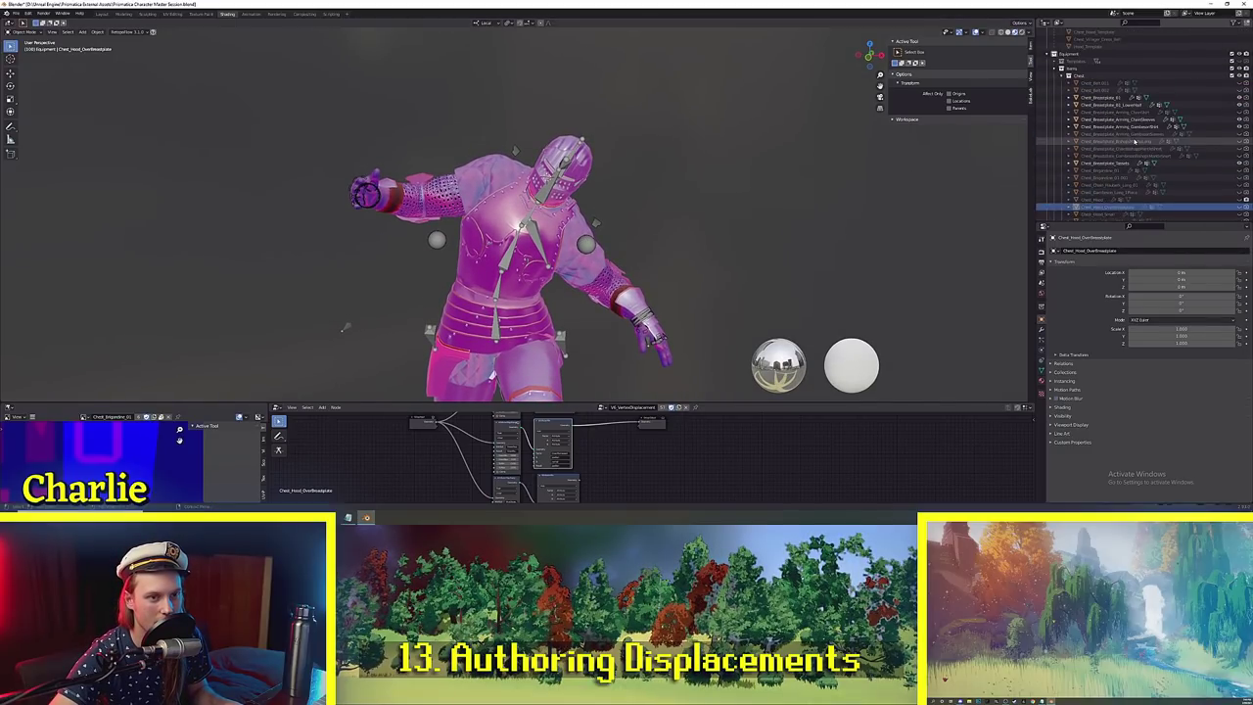
pyautogui.scroll(-10, 1135, 141)
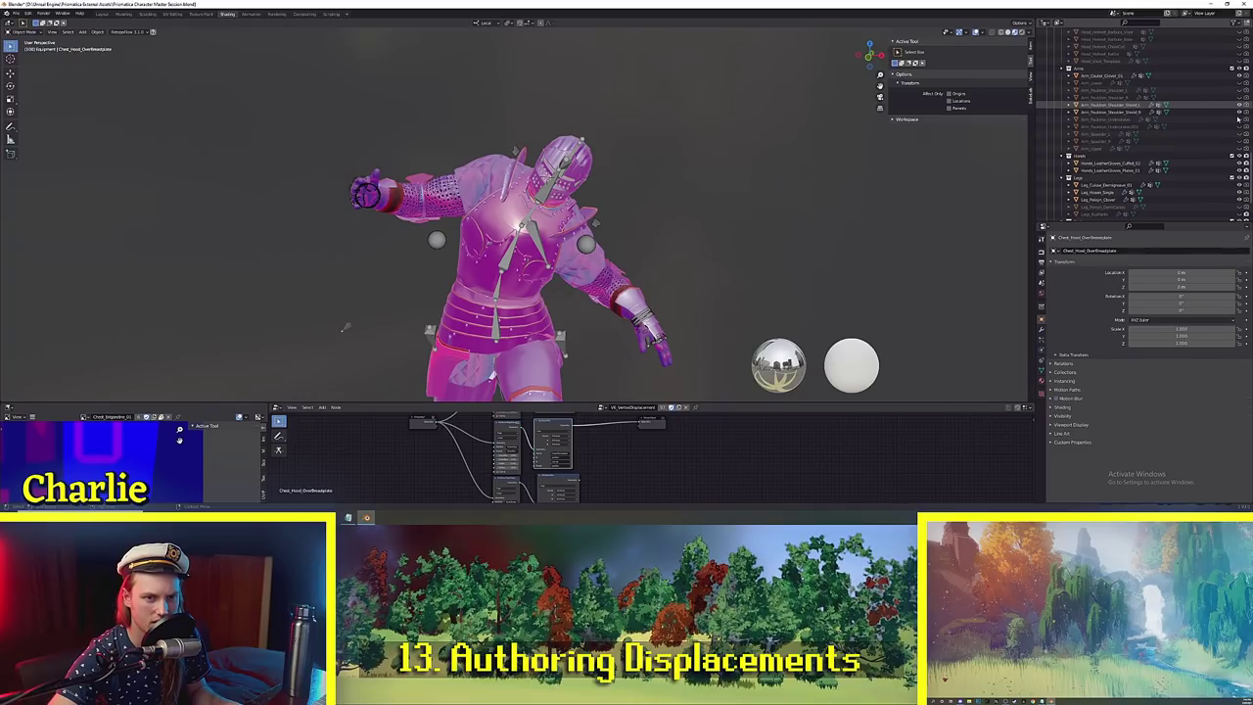
pyautogui.moveTo(1239, 90); pyautogui.dragTo(1239, 97)
# Examine how the displaced pauldrons fit the breastplate, neck and raised arm from several angles.
pyautogui.scroll(4, 522, 235)
pyautogui.moveTo(522, 235); pyautogui.dragTo(544, 246, button='middle')
pyautogui.scroll(3, 538, 235)
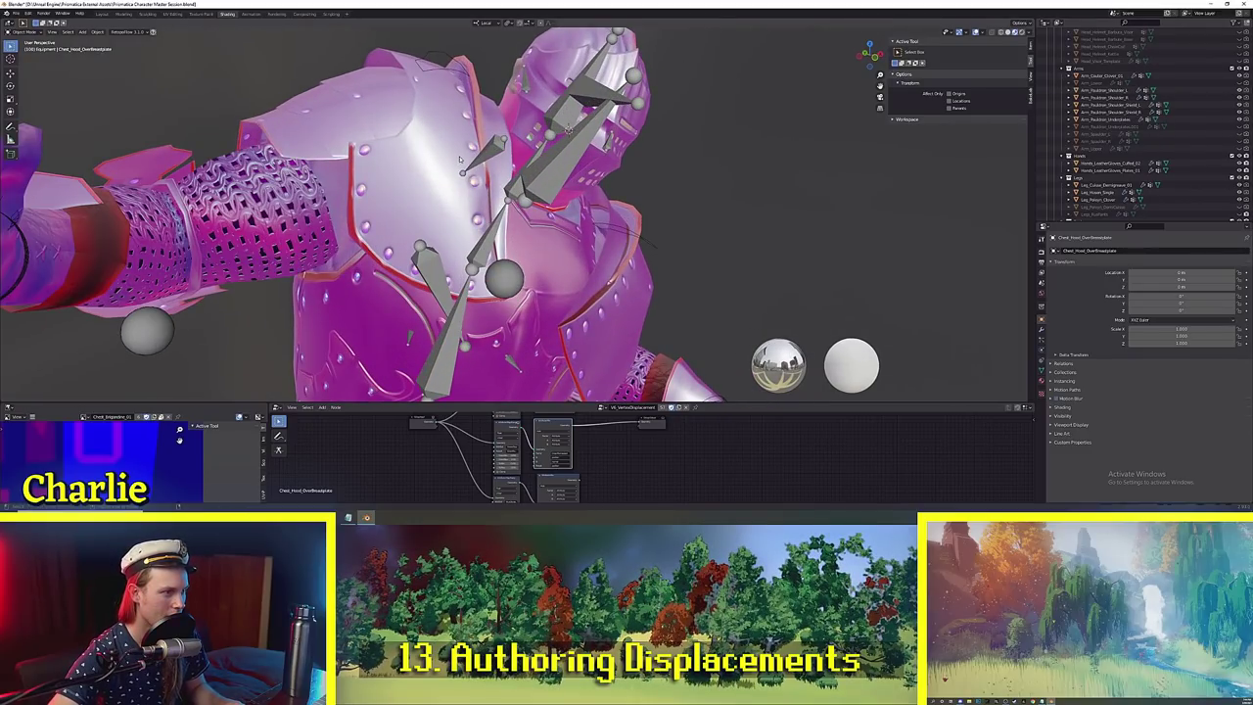
pyautogui.moveTo(499, 200); pyautogui.dragTo(549, 206, button='middle')
pyautogui.moveTo(522, 86); pyautogui.dragTo(586, 377, button='middle')
pyautogui.scroll(2, 580, 209)
pyautogui.moveTo(579, 209); pyautogui.dragTo(554, 220, button='middle')
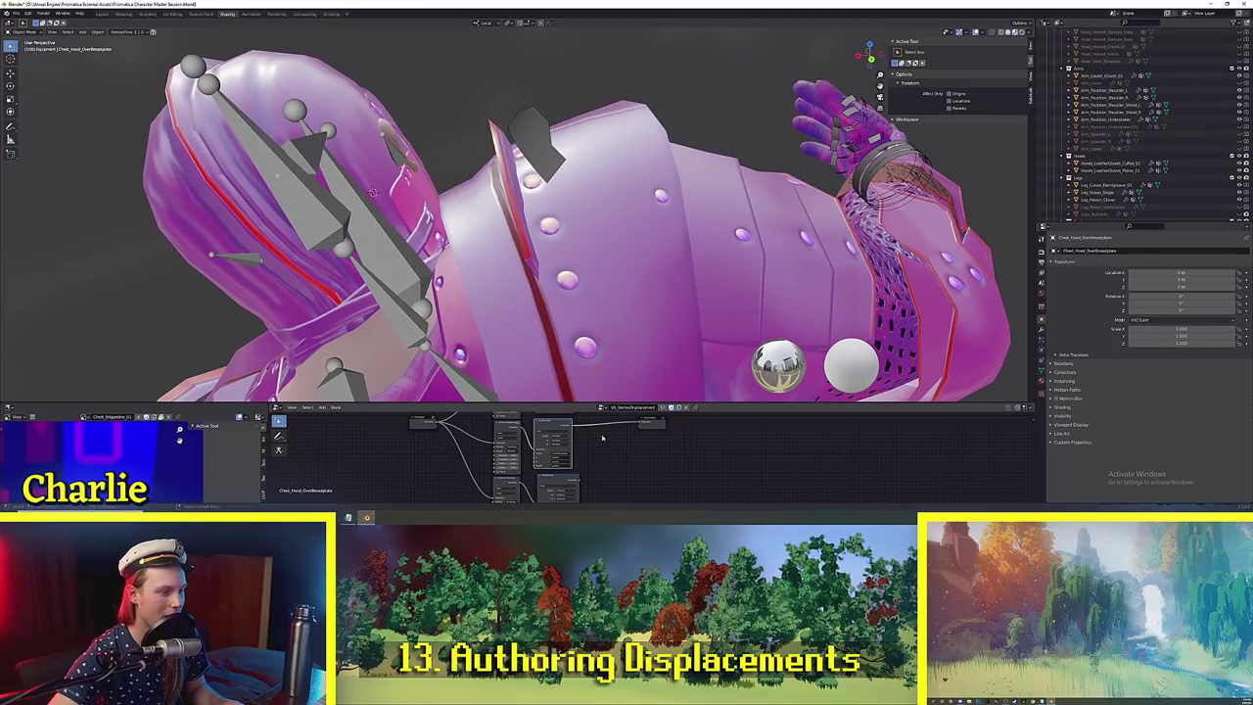
# Connect the RedRemapped Attribute Mix node to the Group Output again and inspect the pauldrons' fit around the raised arm and helmet.
pyautogui.moveTo(598, 428); pyautogui.dragTo(565, 471, button='middle')
pyautogui.moveTo(544, 420); pyautogui.dragTo(542, 423, button='middle')
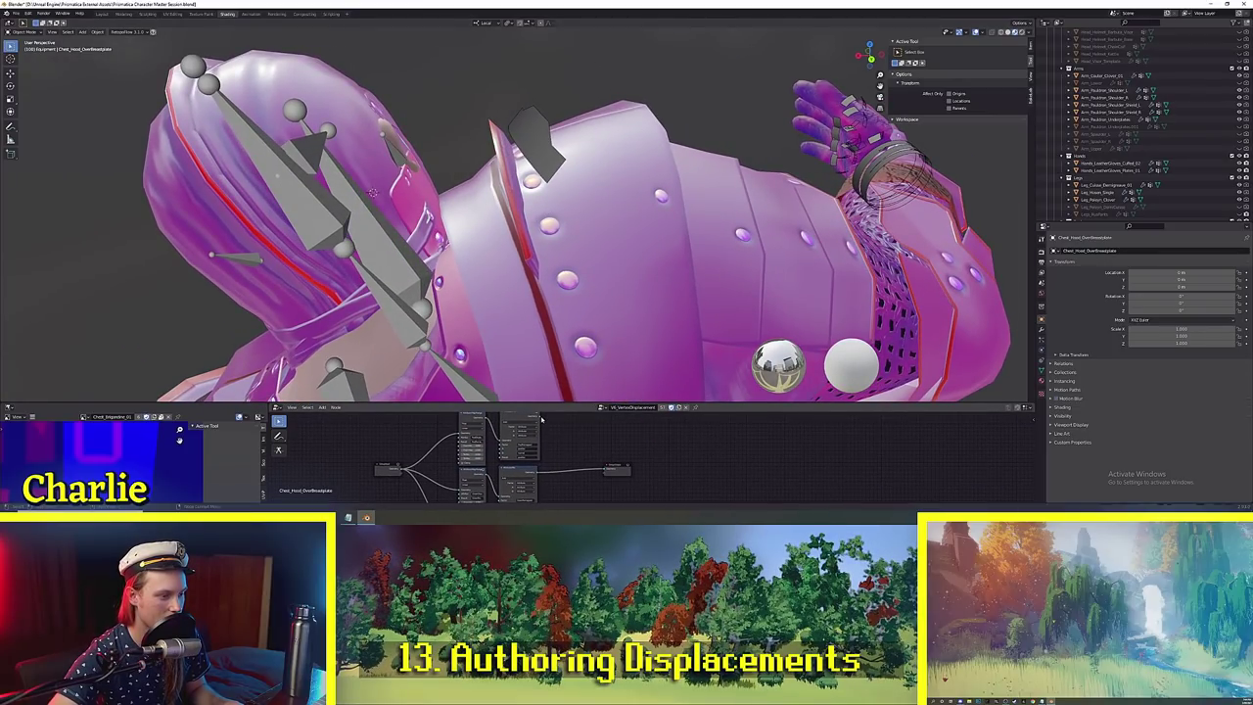
pyautogui.moveTo(603, 471); pyautogui.dragTo(605, 470)
pyautogui.moveTo(338, 259); pyautogui.dragTo(513, 178, button='middle')
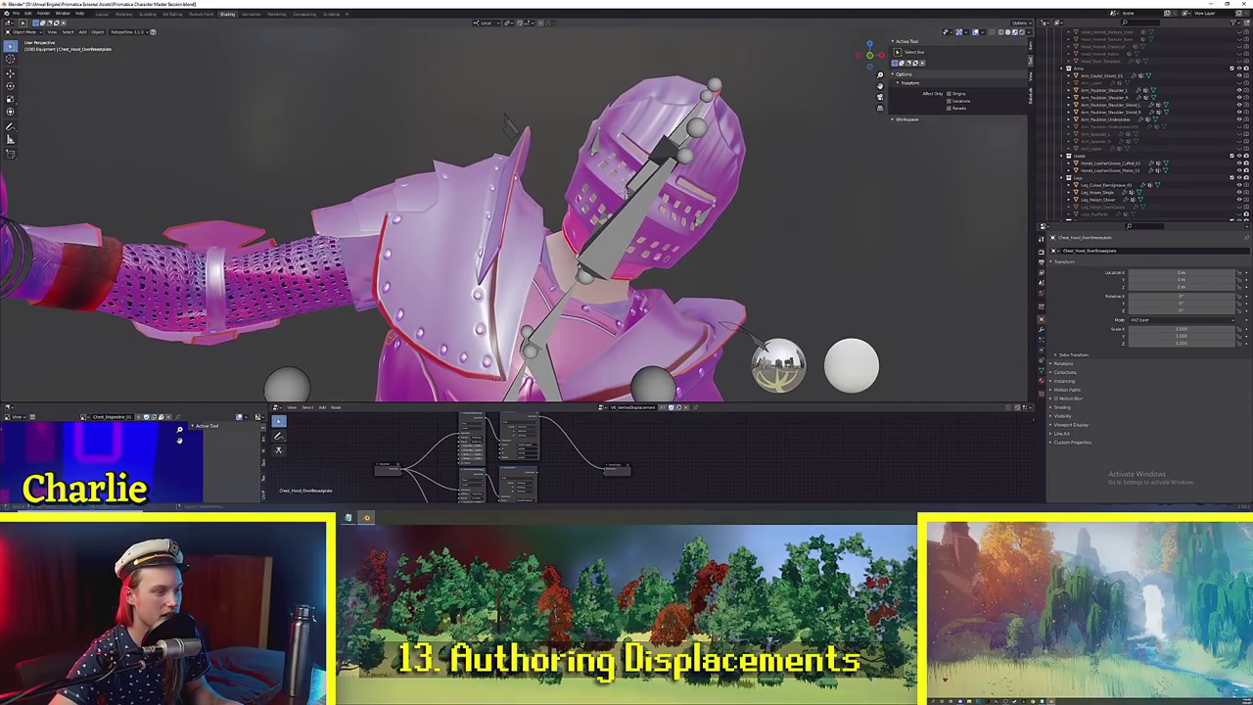
pyautogui.moveTo(505, 125); pyautogui.dragTo(506, 129, button='middle')
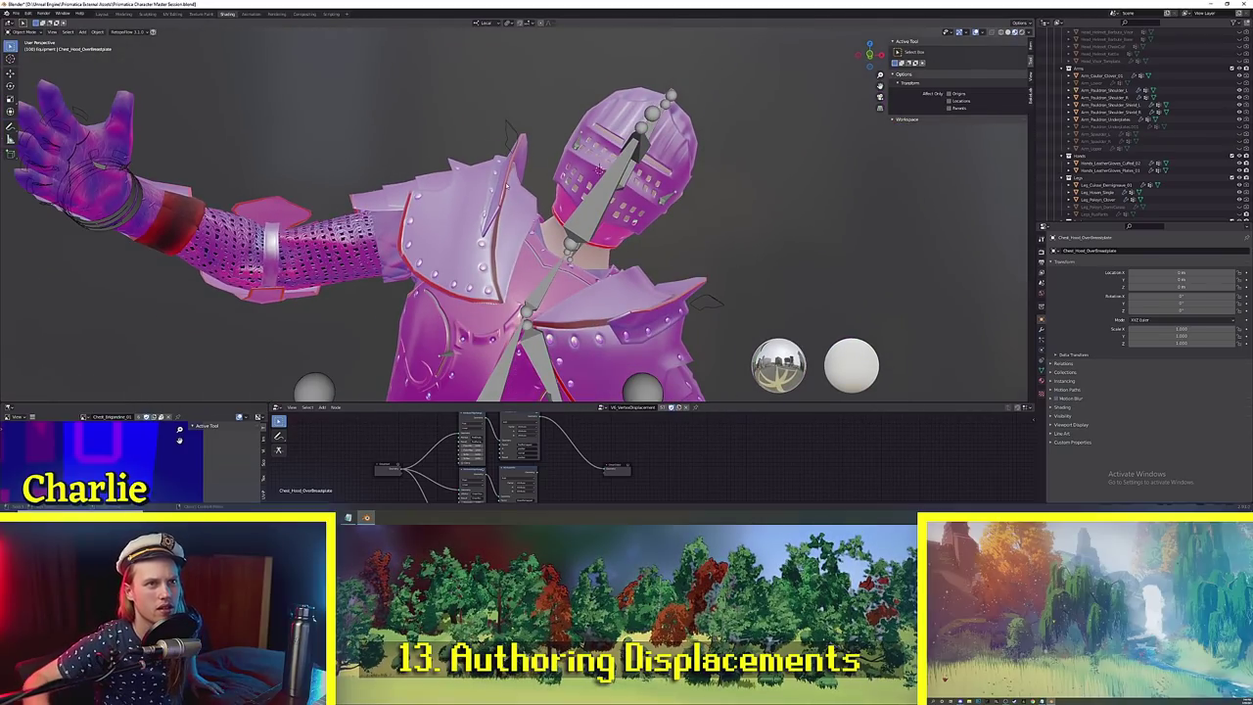
pyautogui.moveTo(507, 125); pyautogui.dragTo(524, 200, button='middle')
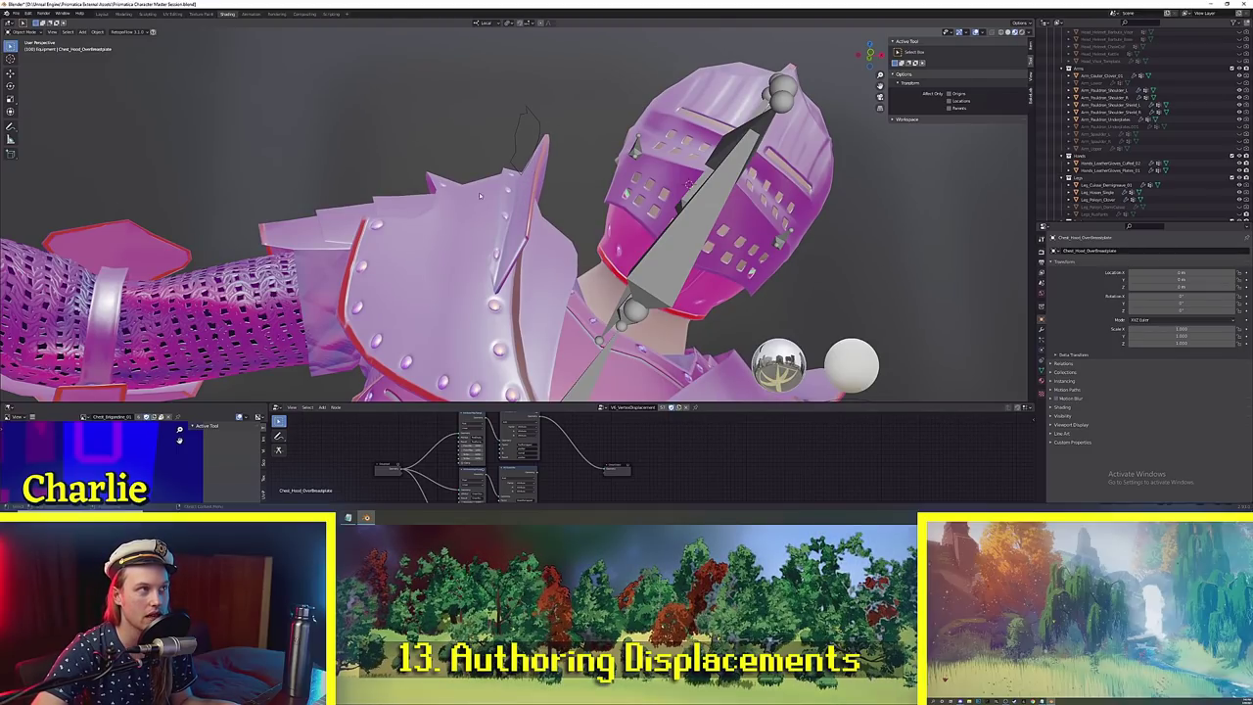
pyautogui.moveTo(525, 190); pyautogui.dragTo(506, 216, button='middle')
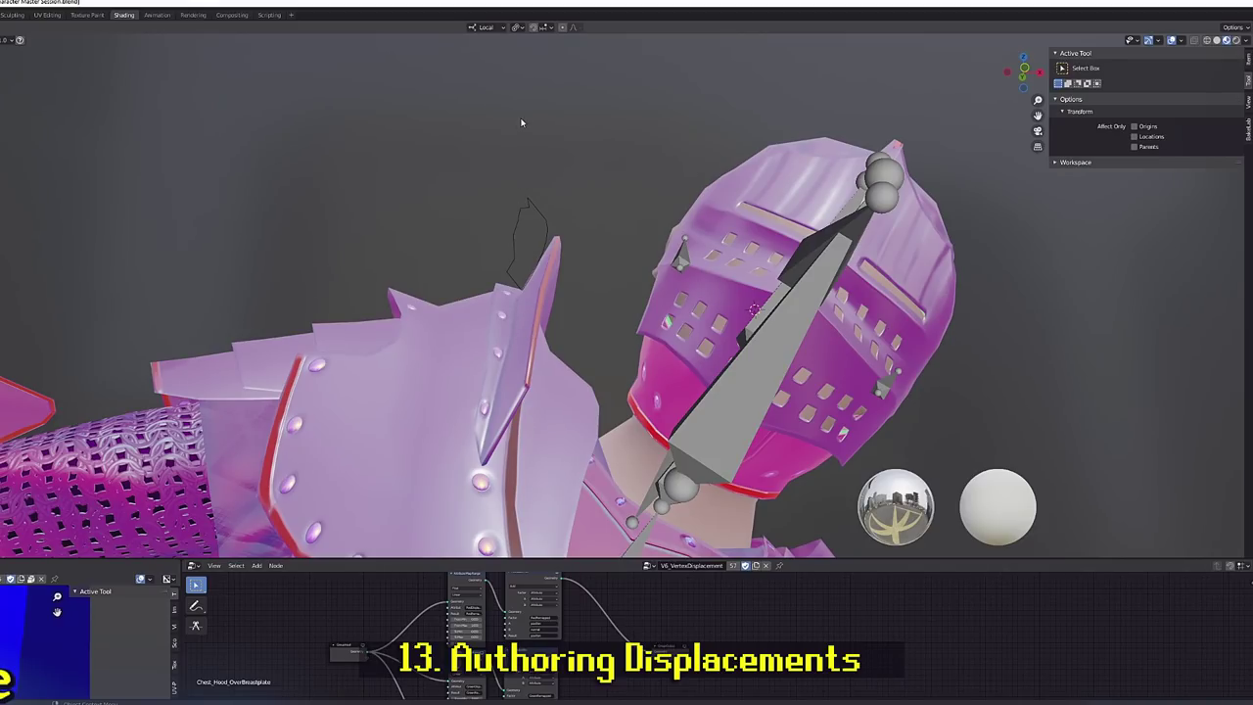
# Examine how the displaced pauldrons, breastplate and arm armour deform on the posed character from several angles and distances.
pyautogui.moveTo(537, 303); pyautogui.dragTo(528, 384, button='middle')
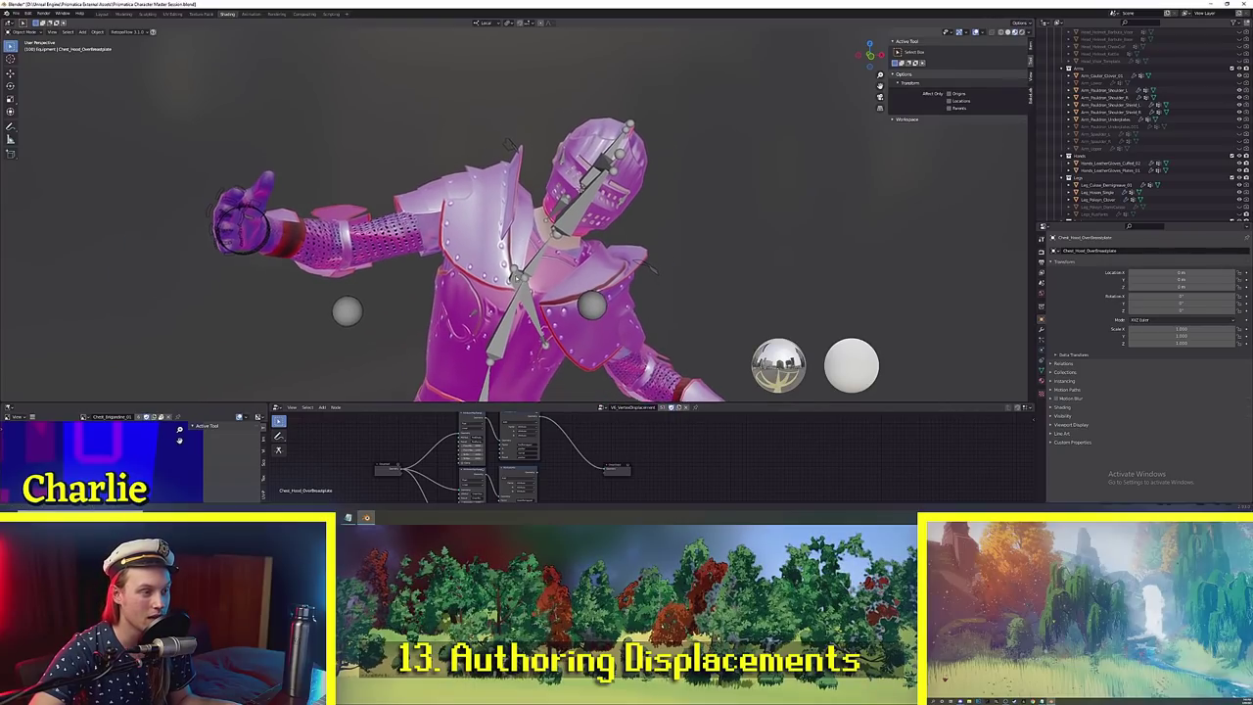
pyautogui.scroll(2, 516, 302)
pyautogui.moveTo(517, 279); pyautogui.dragTo(544, 481, button='middle')
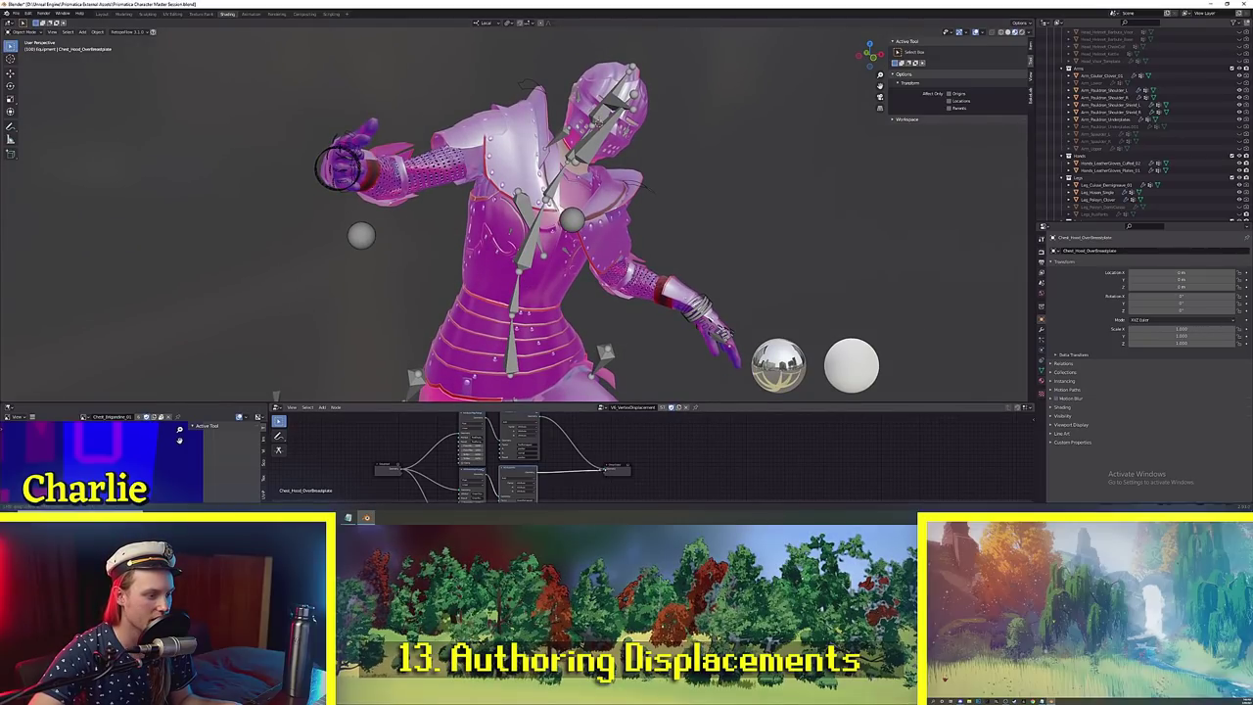
pyautogui.moveTo(533, 382); pyautogui.dragTo(556, 276, button='middle')
pyautogui.scroll(-3, 500, 252)
pyautogui.scroll(4, 564, 258)
pyautogui.moveTo(431, 225); pyautogui.dragTo(375, 269, button='middle')
pyautogui.scroll(-3, 509, 206)
pyautogui.scroll(3, 528, 243)
pyautogui.moveTo(520, 262); pyautogui.dragTo(565, 242, button='middle')
pyautogui.moveTo(283, 360); pyautogui.dragTo(381, 256, button='middle')
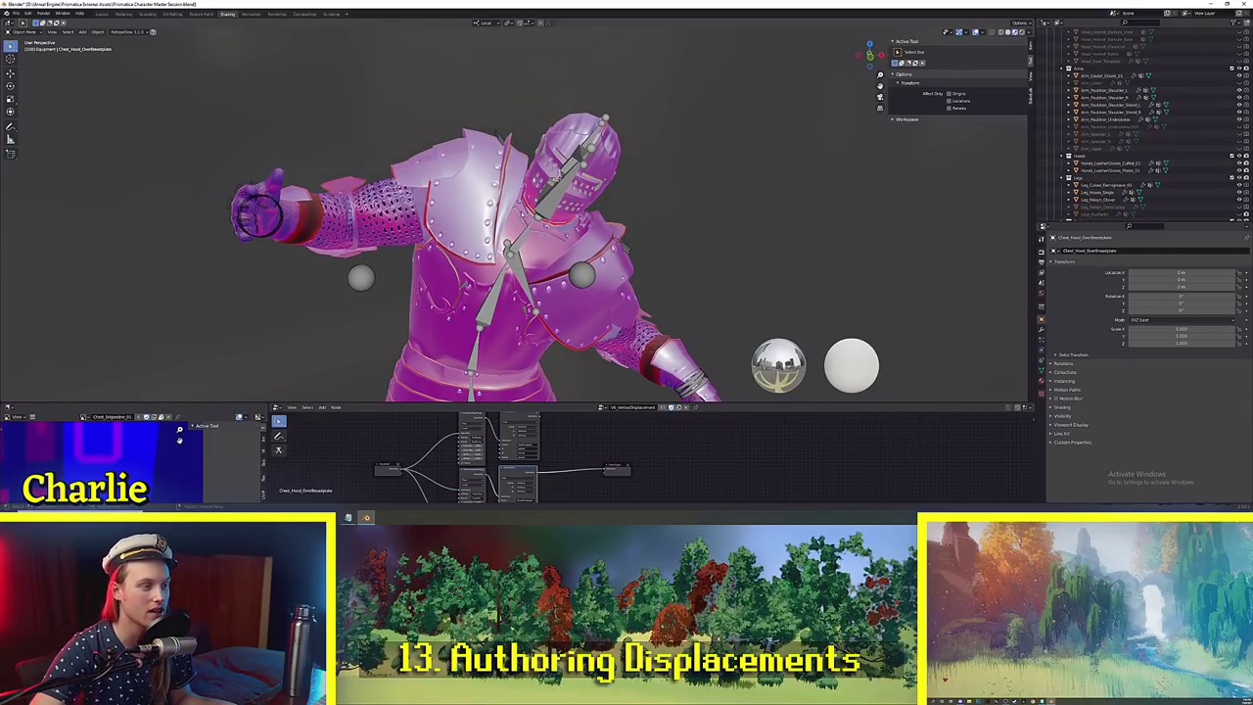
pyautogui.scroll(-6, 422, 216)
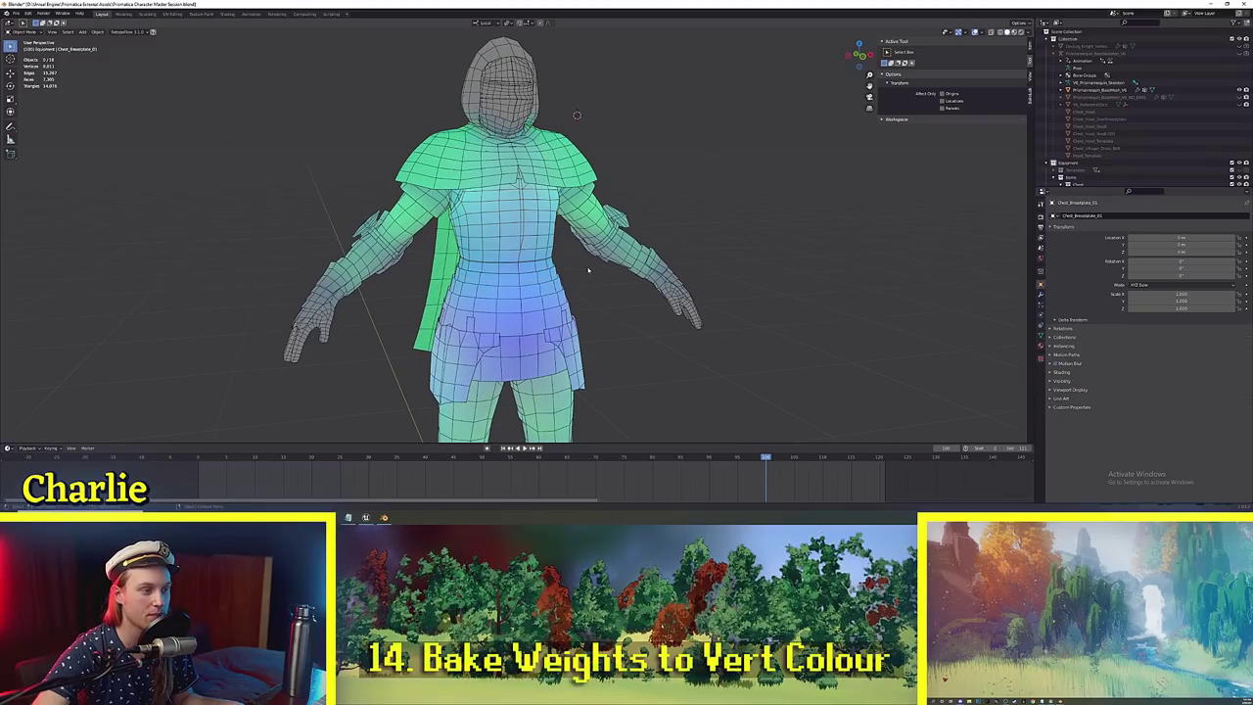
# Select the chest breastplate, display its vertex groups and vertex colour layers, and enter Vertex Paint mode.
pyautogui.scroll(4, 587, 283)
pyautogui.moveTo(589, 270); pyautogui.dragTo(568, 255, button='middle')
pyautogui.scroll(-2, 528, 253)
pyautogui.click(513, 252)
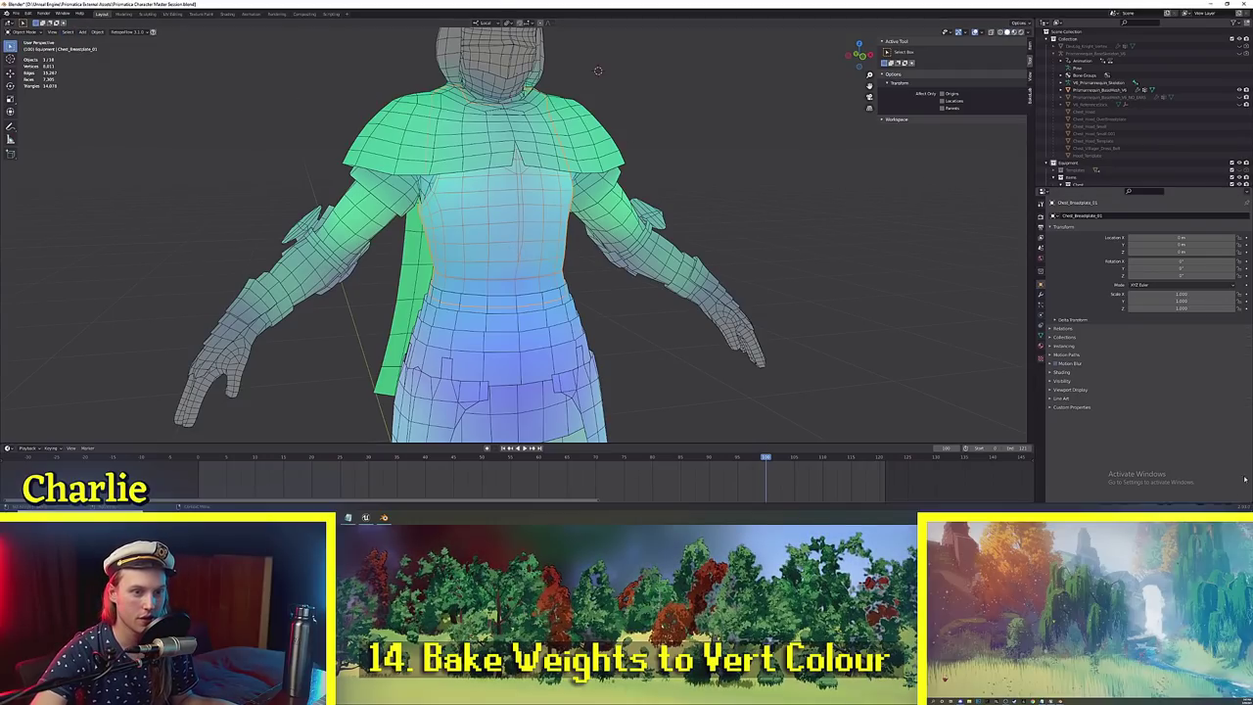
pyautogui.click(1040, 335)
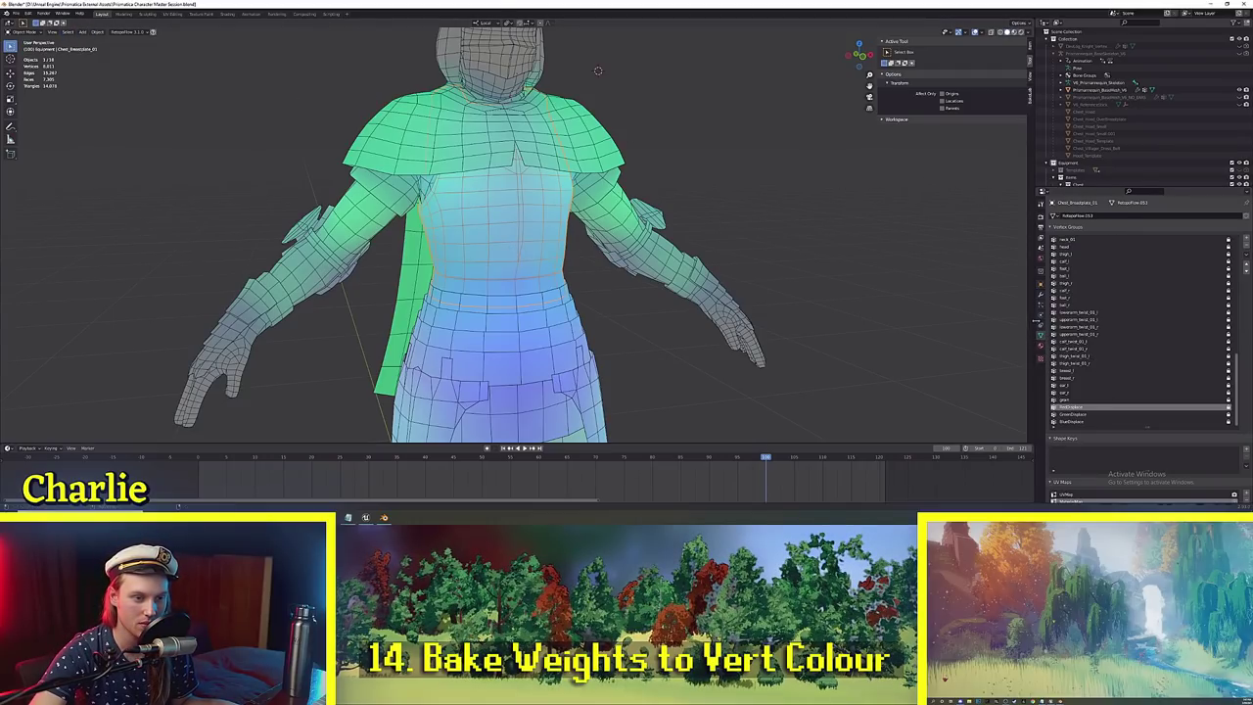
pyautogui.scroll(-5, 1091, 450)
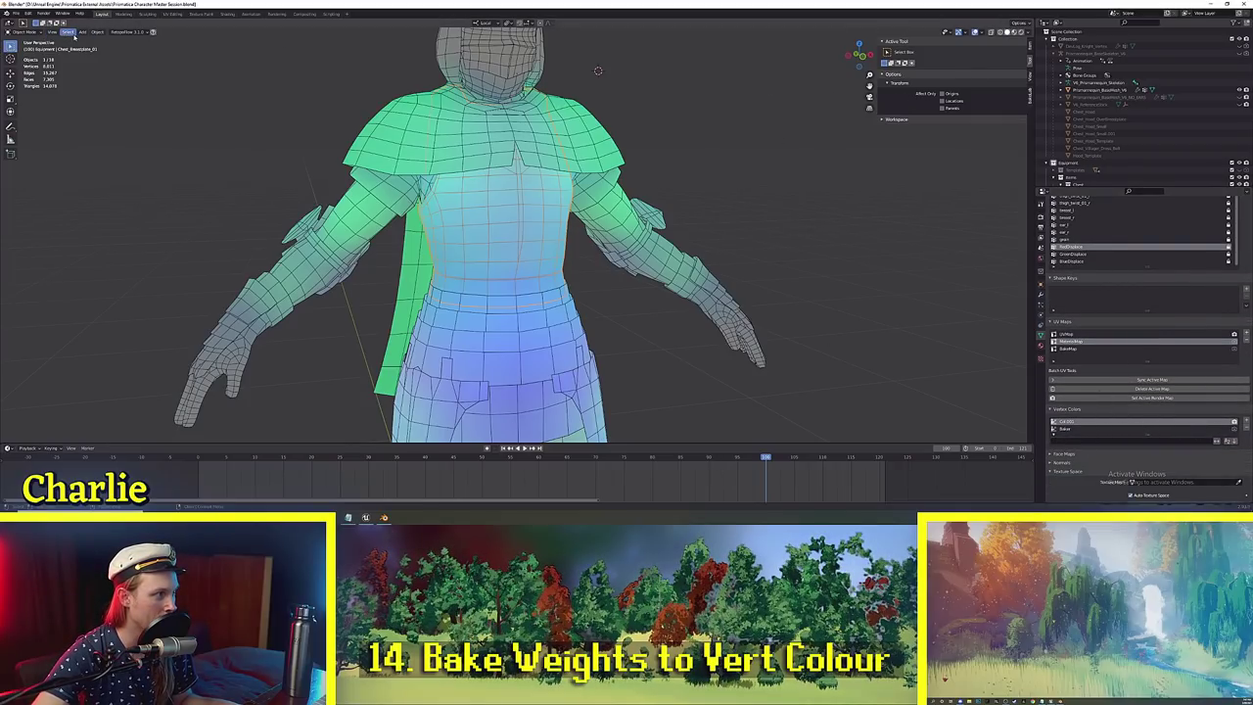
pyautogui.click(26, 32)
pyautogui.click(28, 65)
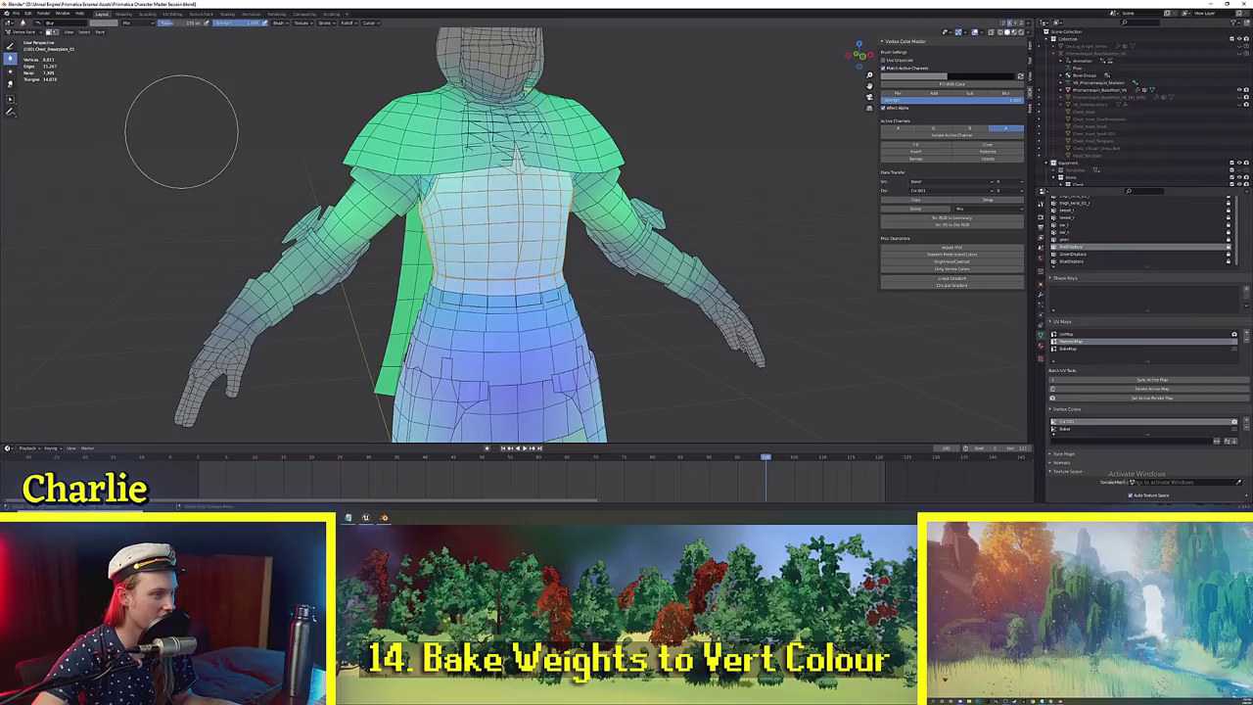
# Fill the whole breastplate's Col.001 vertex colour layer with the current grey brush colour.
pyautogui.press('a')
pyautogui.click(100, 32)
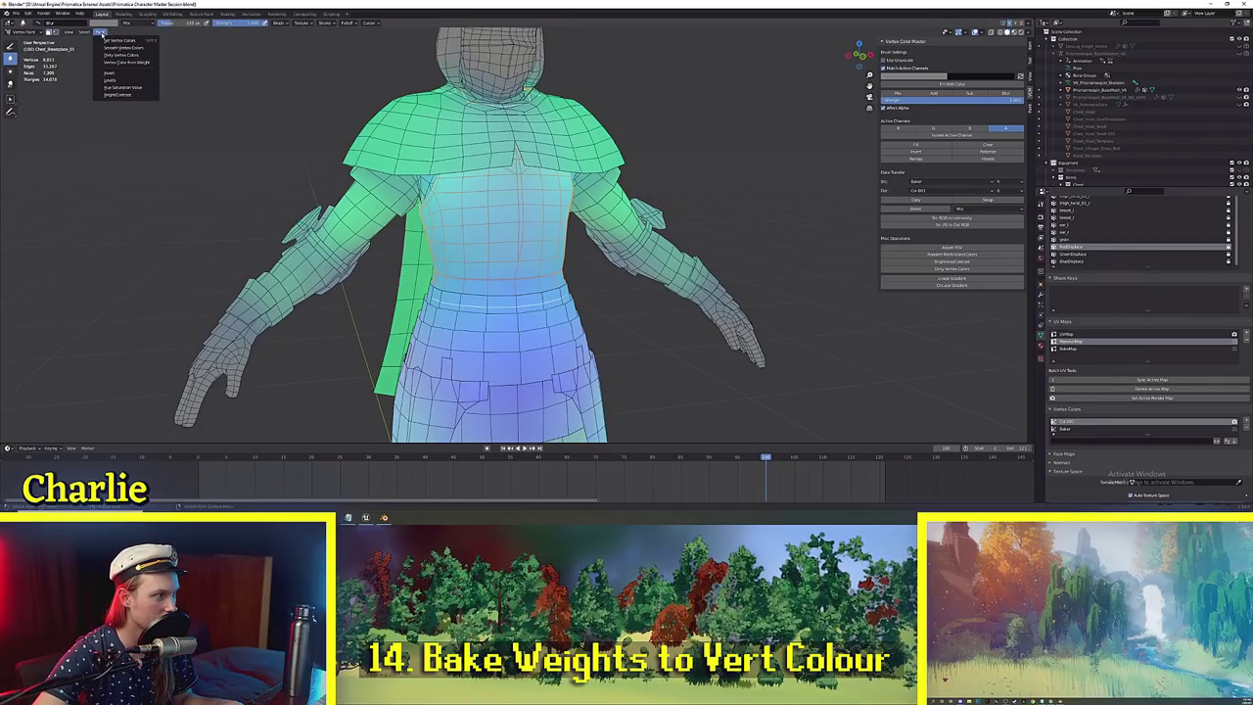
pyautogui.click(115, 41)
pyautogui.scroll(3, 607, 294)
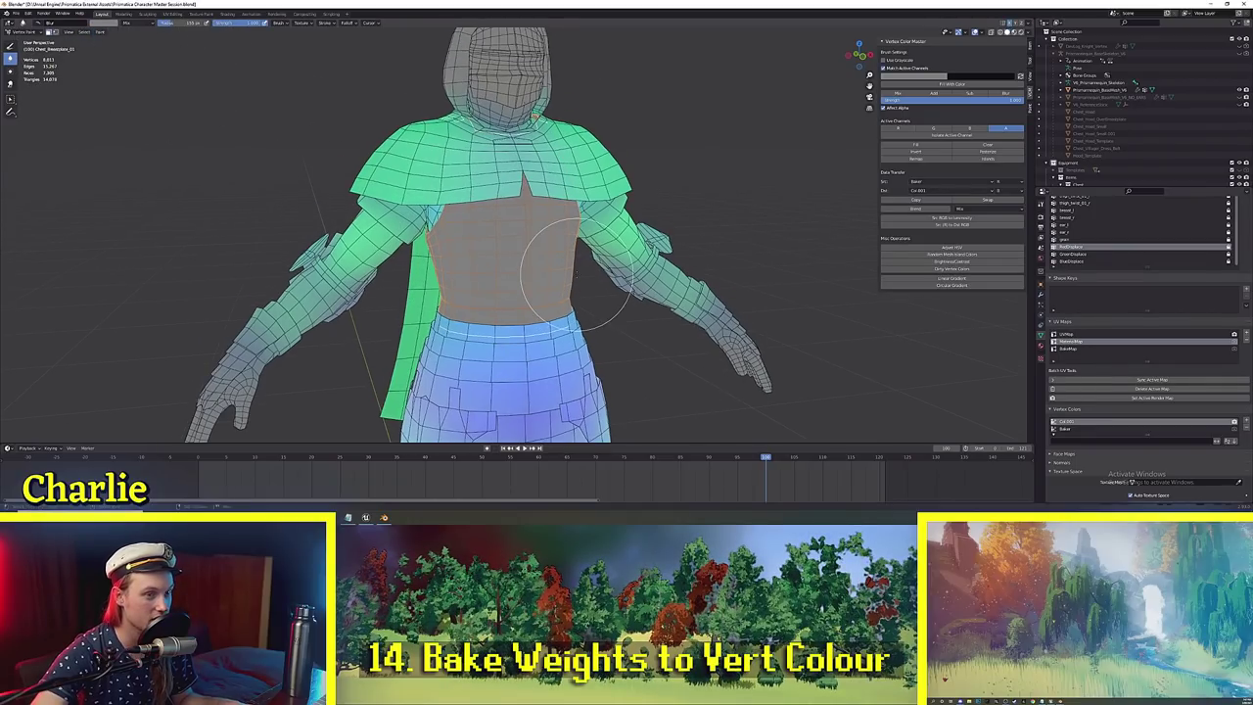
pyautogui.scroll(-4, 560, 269)
pyautogui.scroll(2, 543, 265)
pyautogui.moveTo(543, 265); pyautogui.dragTo(589, 253, button='middle')
pyautogui.scroll(2, 548, 260)
pyautogui.scroll(3, 585, 248)
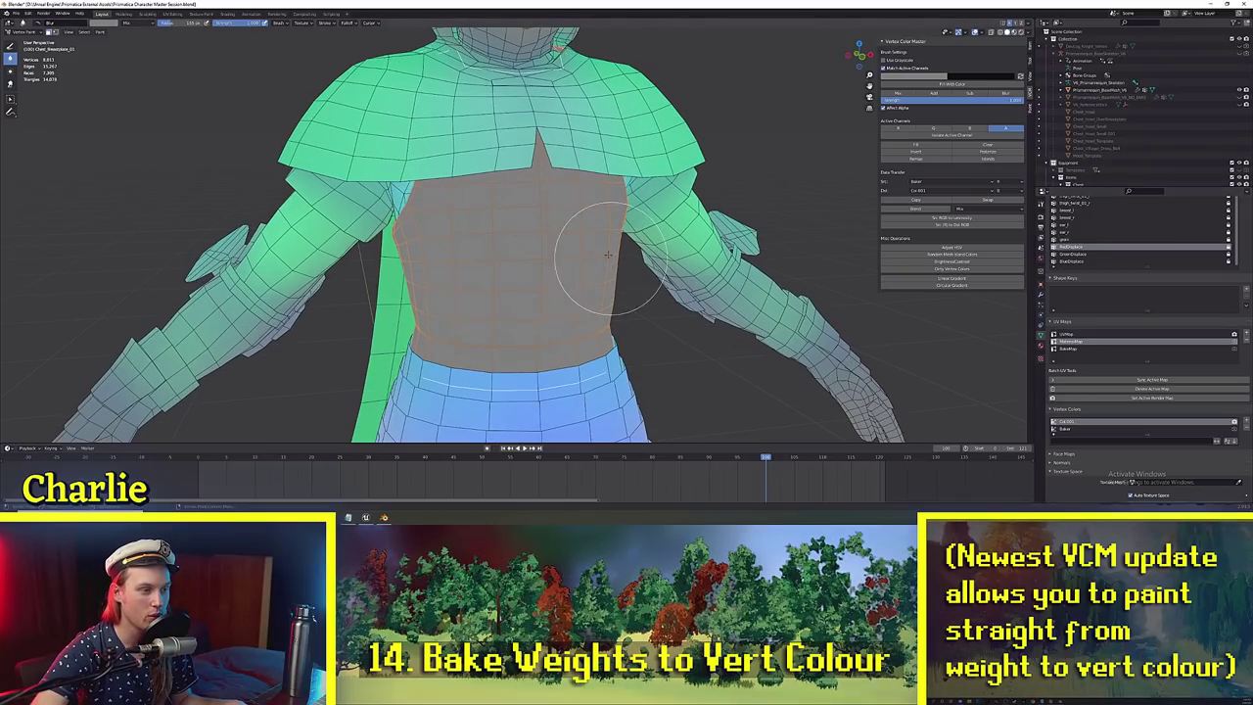
pyautogui.scroll(-2, 603, 241)
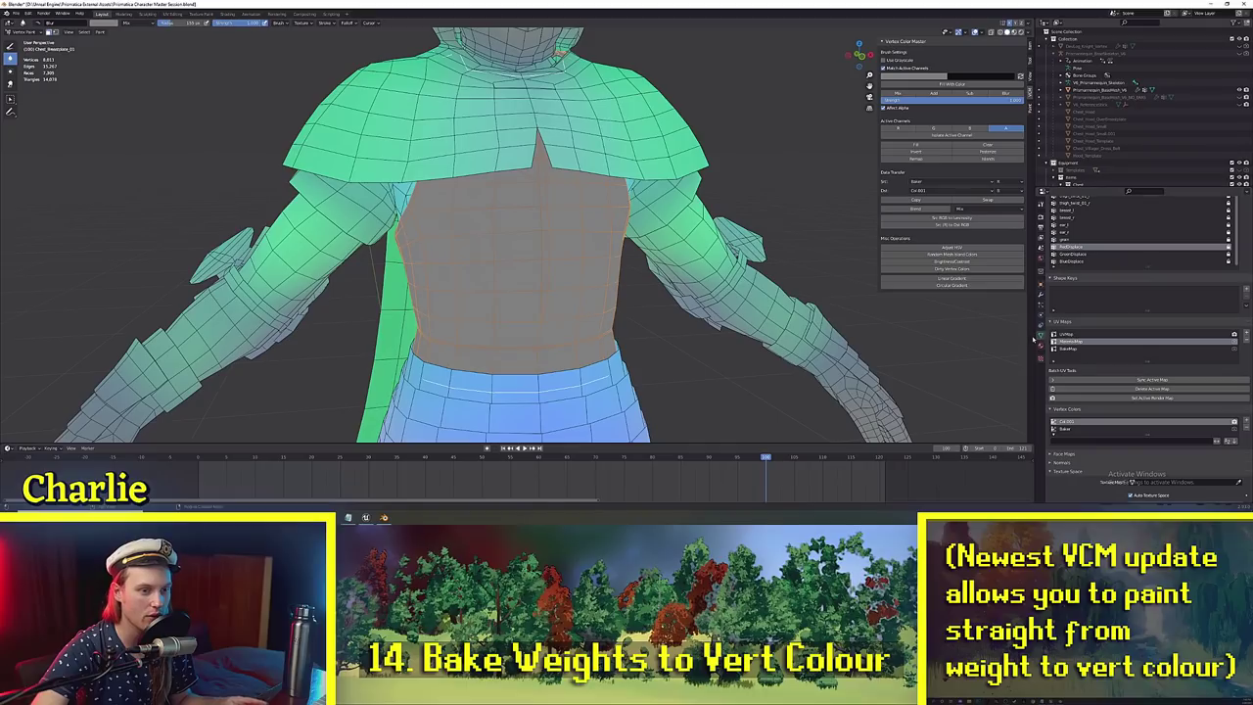
# Make the breastplate's Baker vertex colour layer active and convert the RedDisplace vertex group's weights into its vertex colours.
pyautogui.click(1067, 428)
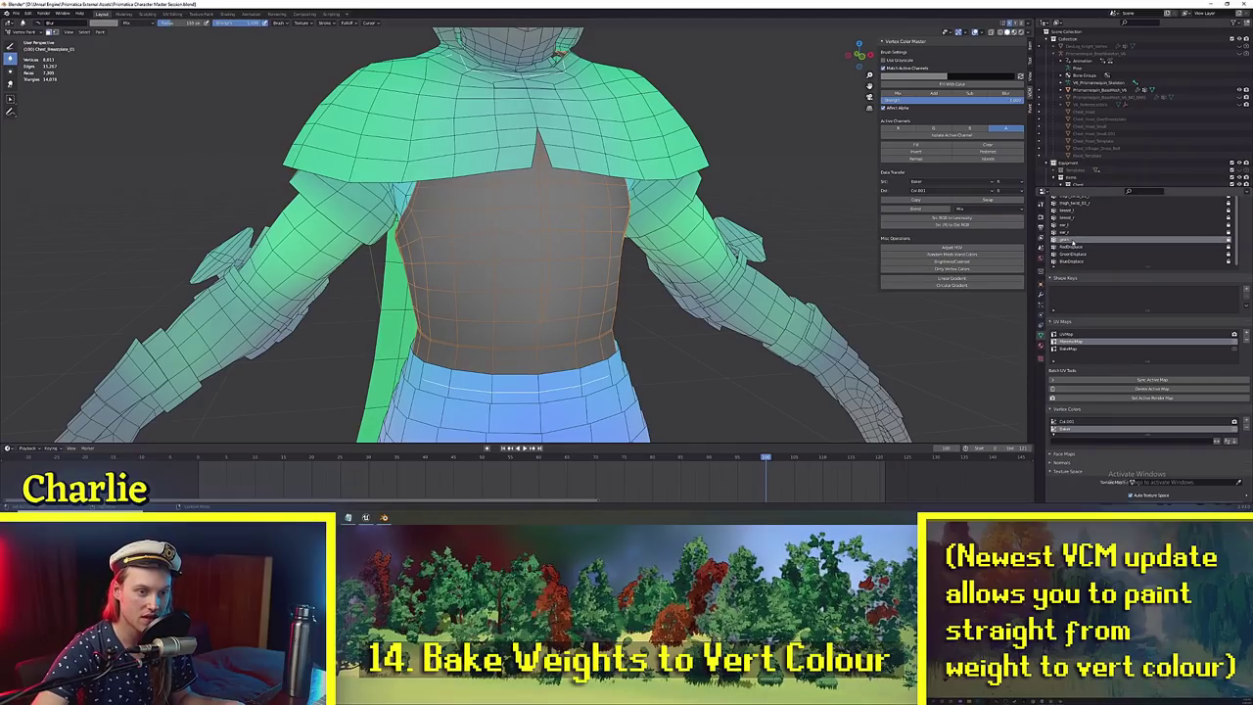
pyautogui.click(1067, 423)
pyautogui.click(1072, 430)
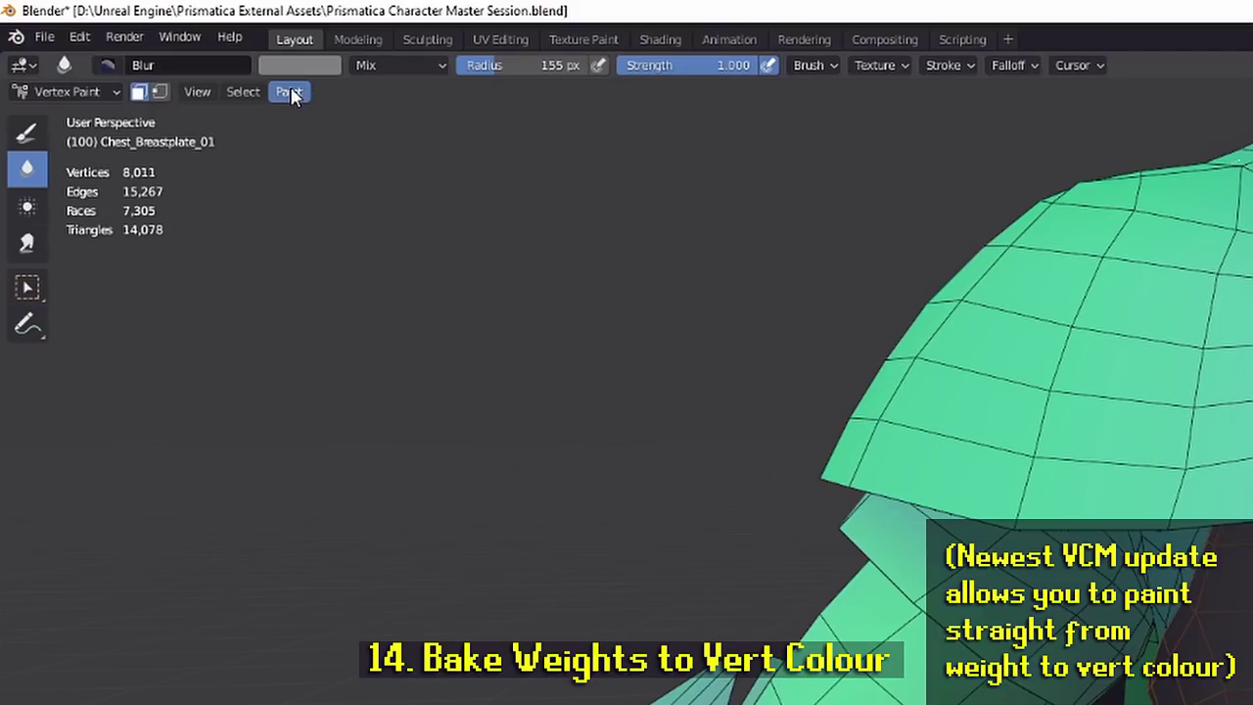
pyautogui.click(290, 91)
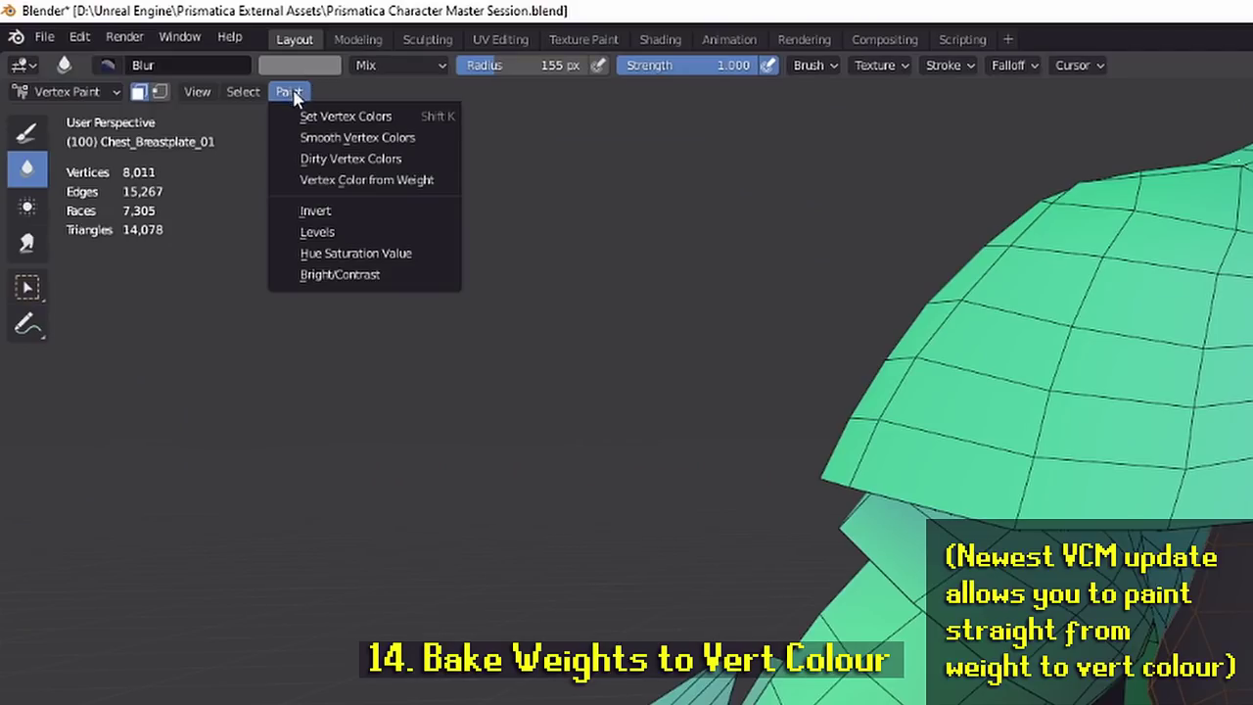
pyautogui.click(358, 182)
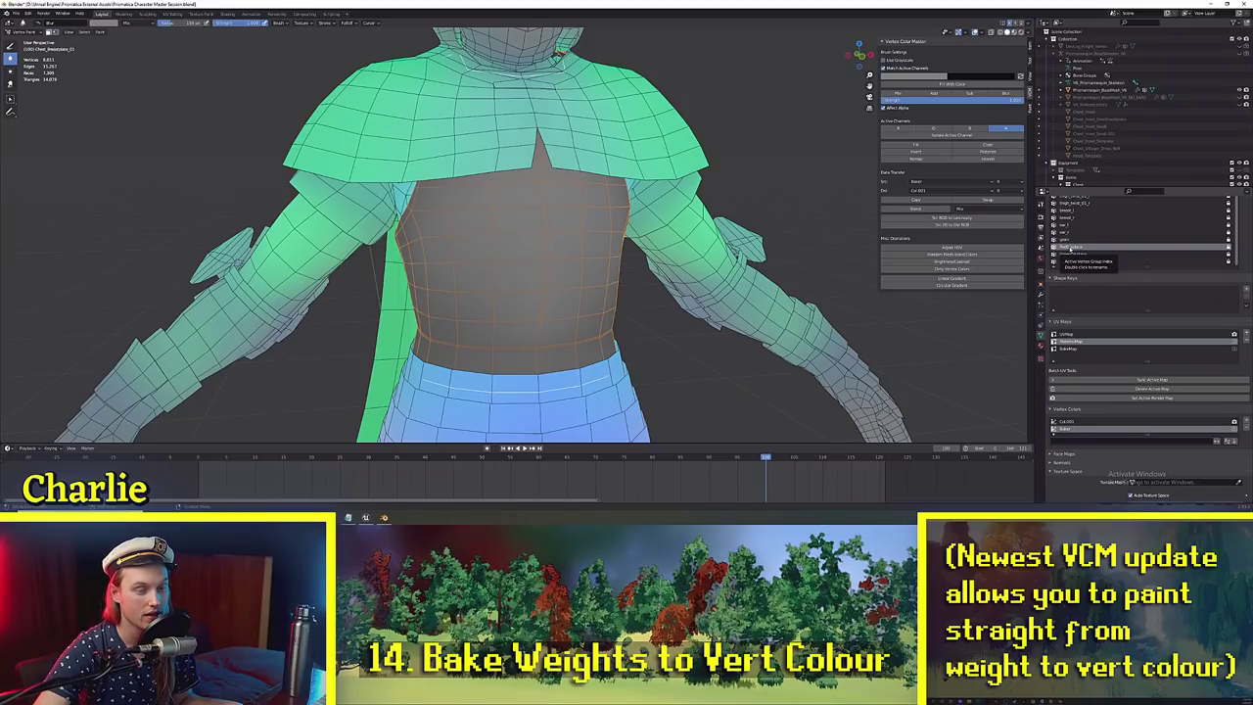
pyautogui.scroll(1, 471, 288)
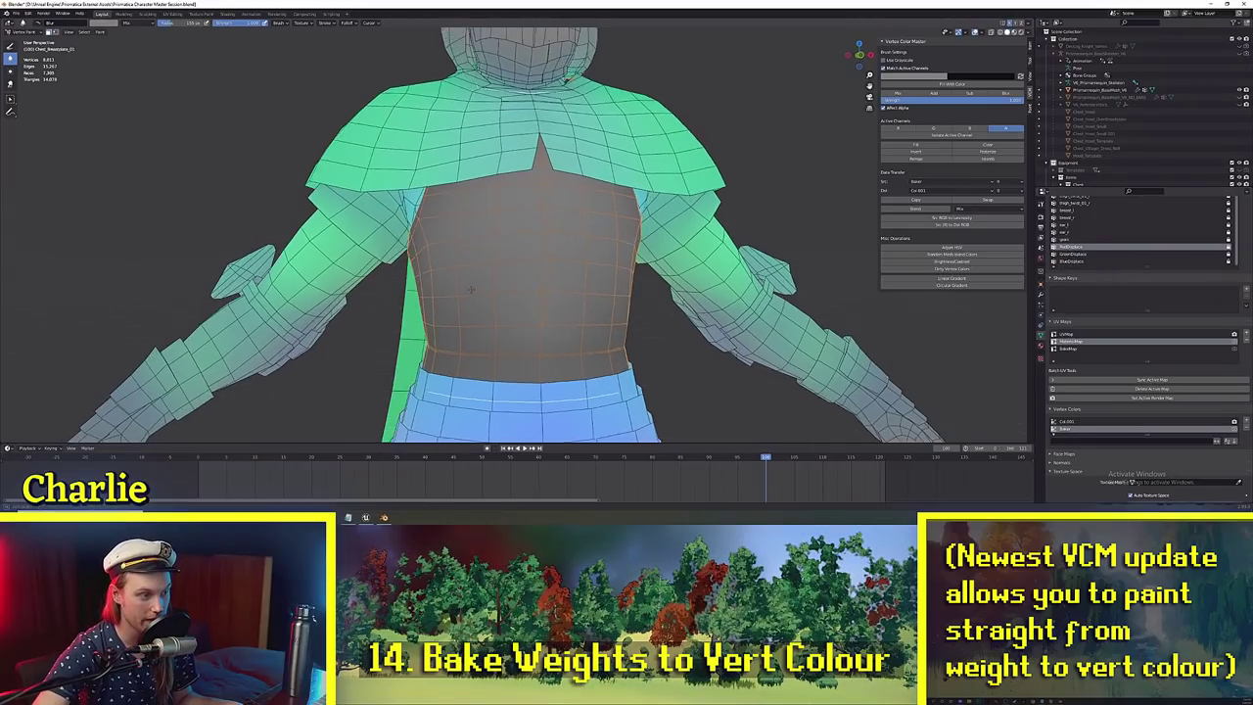
pyautogui.moveTo(471, 288); pyautogui.dragTo(499, 297, button='middle')
pyautogui.keyDown('shift'); pyautogui.moveTo(555, 199); pyautogui.dragTo(573, 239, button='middle'); pyautogui.keyUp('shift')
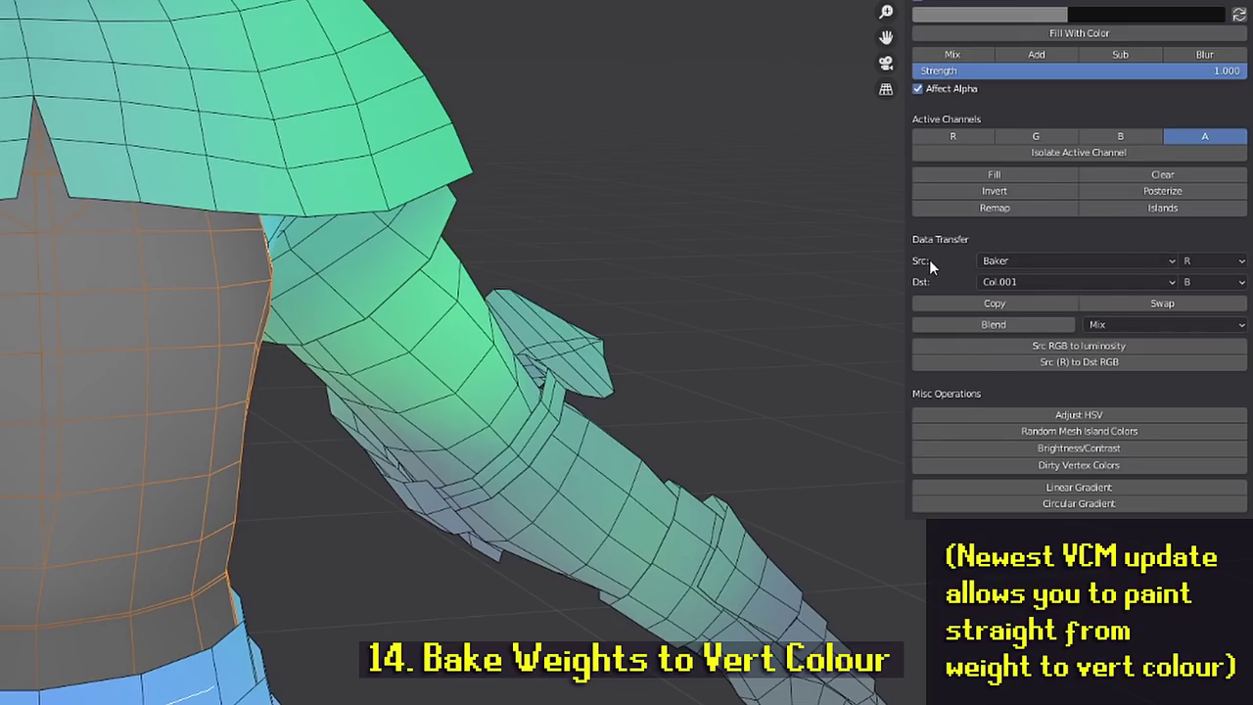
# Copy the Baker layer's R channel into the R channel of Col.001.
pyautogui.click(1196, 261)
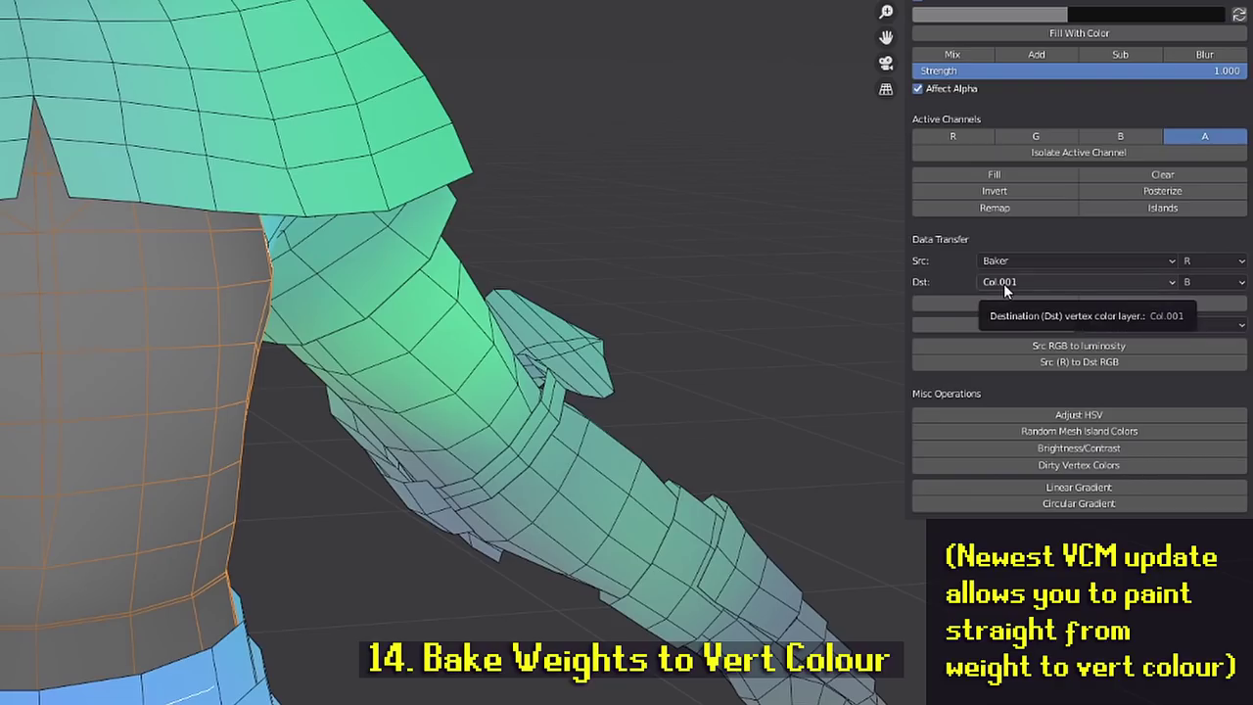
pyautogui.click(1214, 282)
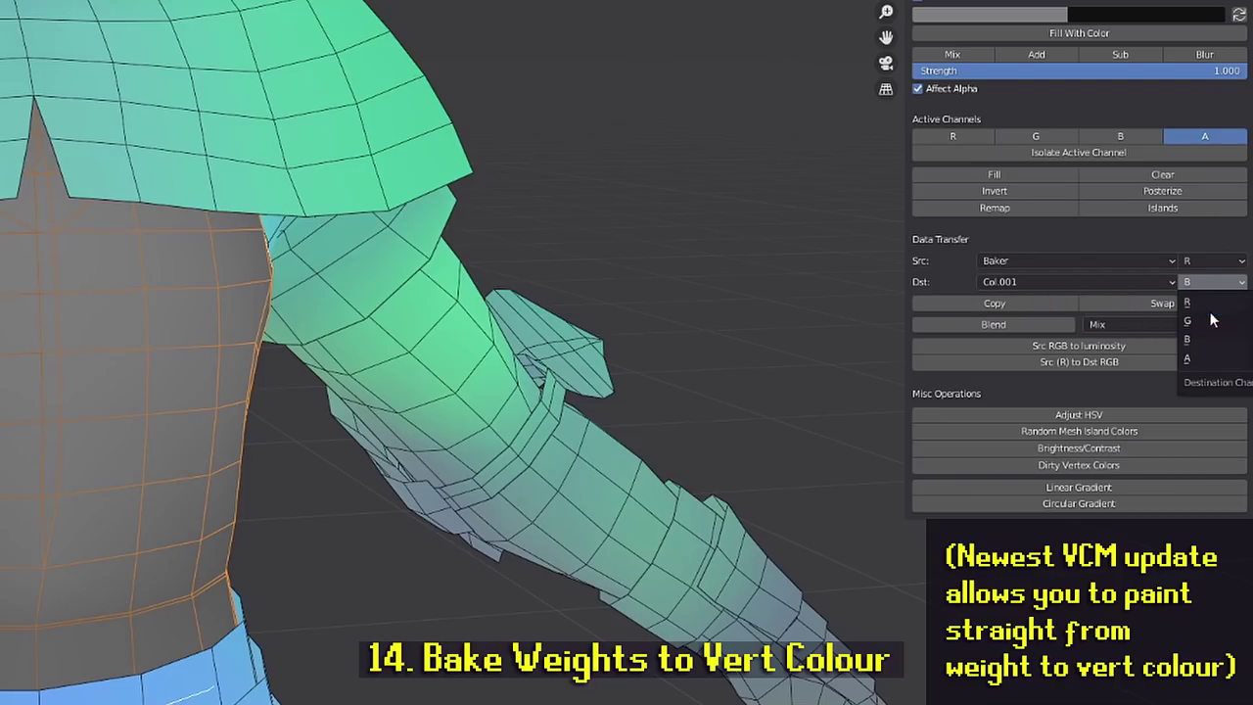
pyautogui.click(1199, 294)
pyautogui.click(1034, 299)
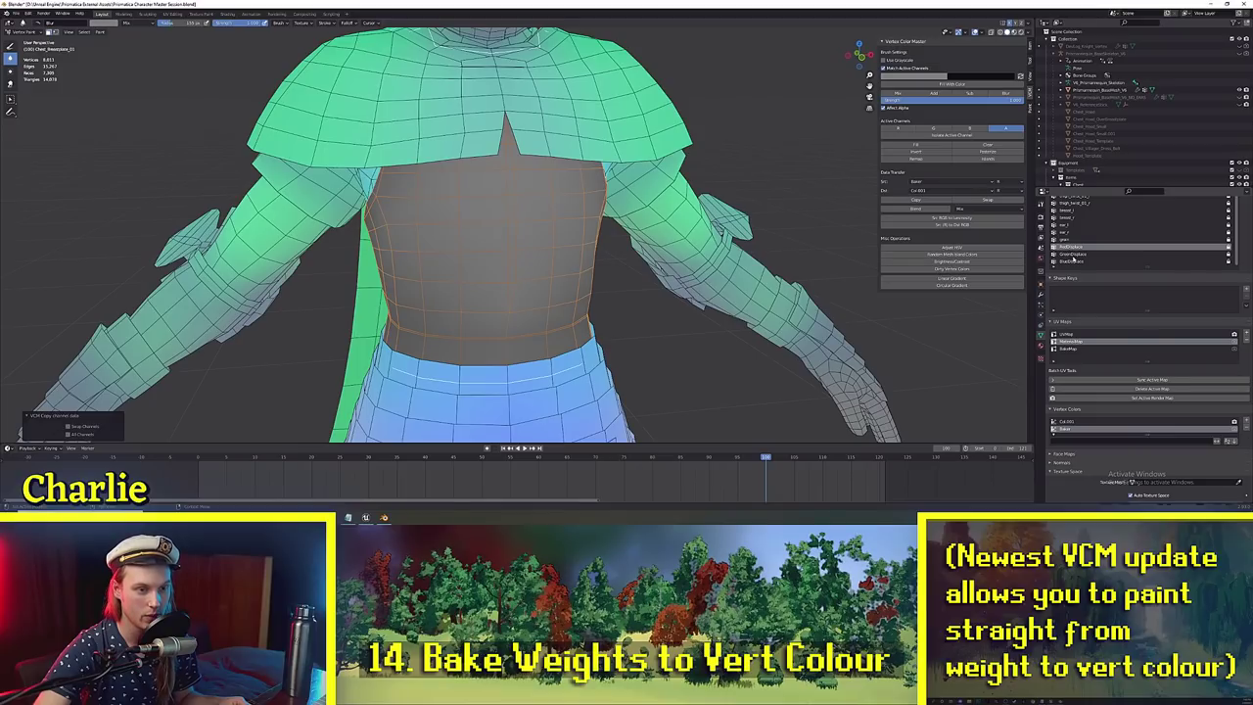
# Convert the GreenDisplace weights into the Baker layer and copy its R channel into the G channel of Col.001.
pyautogui.click(99, 32)
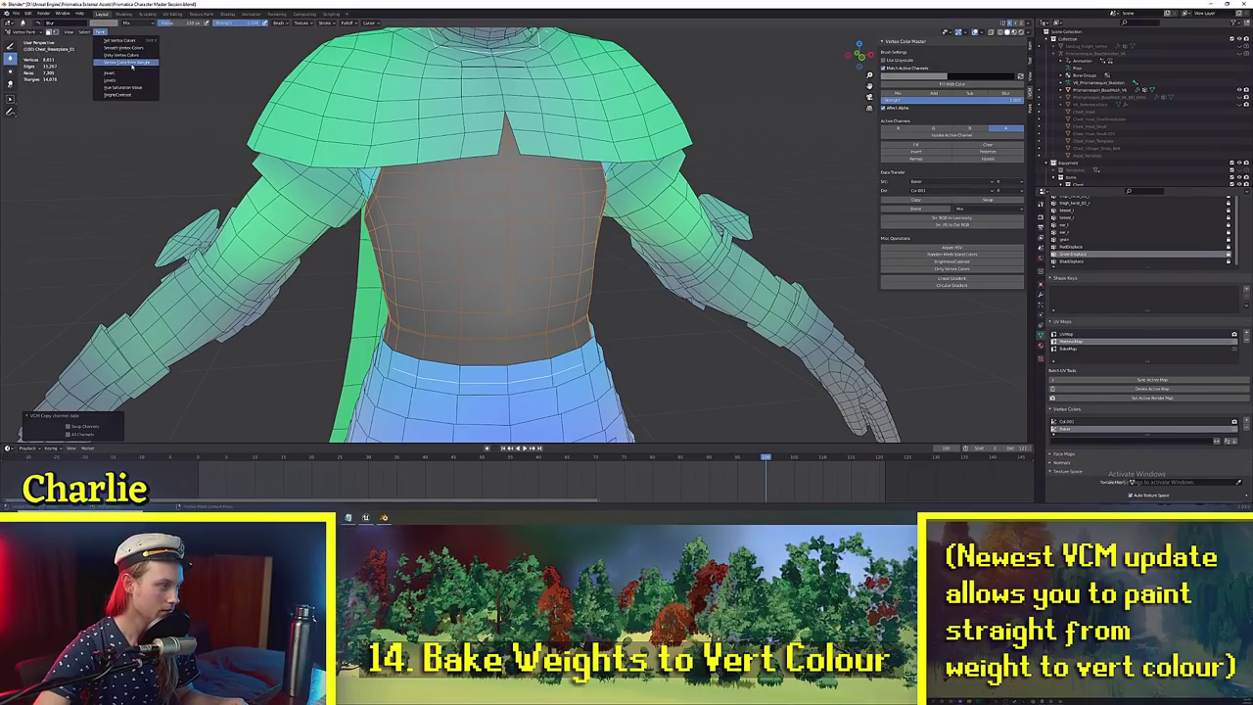
pyautogui.click(130, 63)
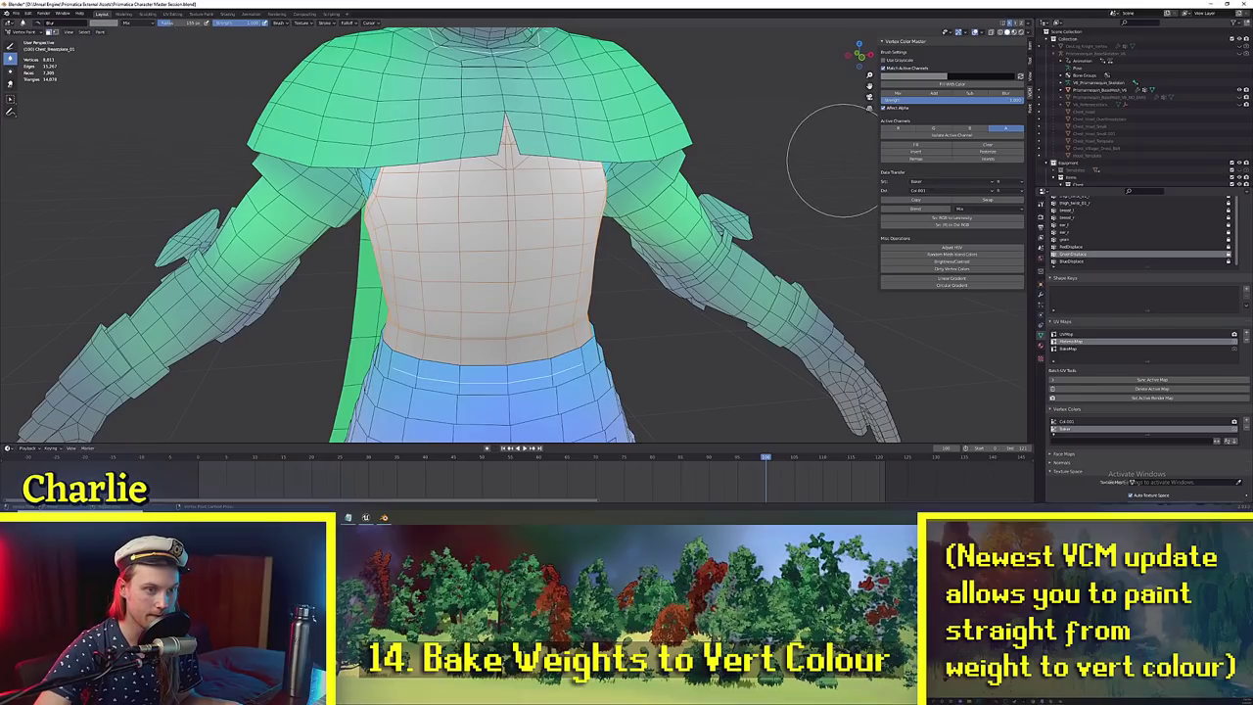
pyautogui.click(997, 191)
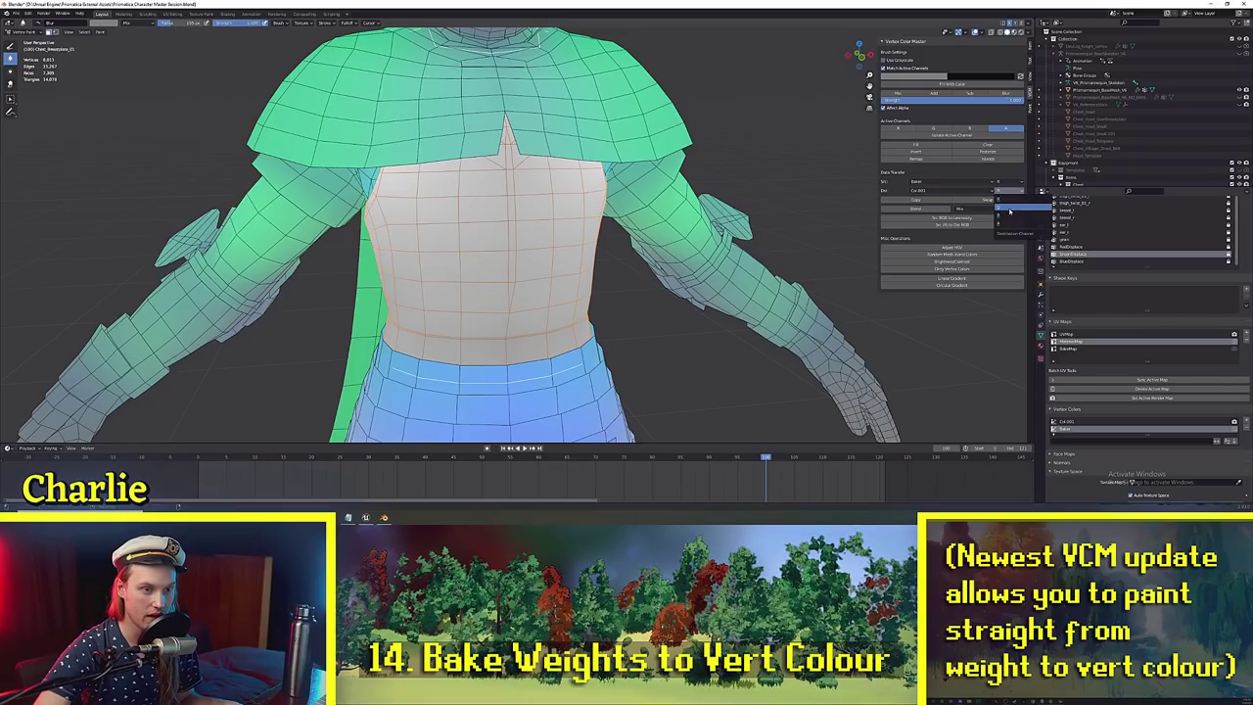
pyautogui.click(1009, 208)
pyautogui.click(912, 201)
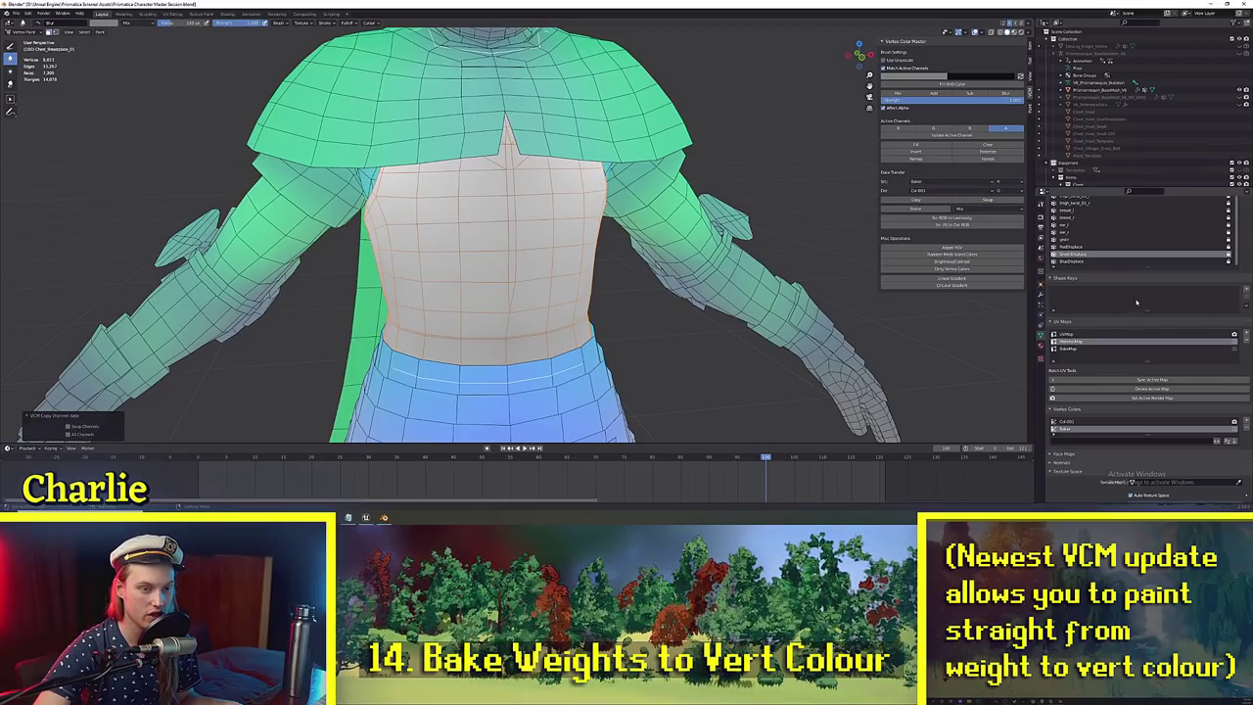
# Convert the BlueDisplace weights into the Baker layer and copy its R channel into the B channel of Col.001.
pyautogui.click(1072, 262)
pyautogui.click(100, 32)
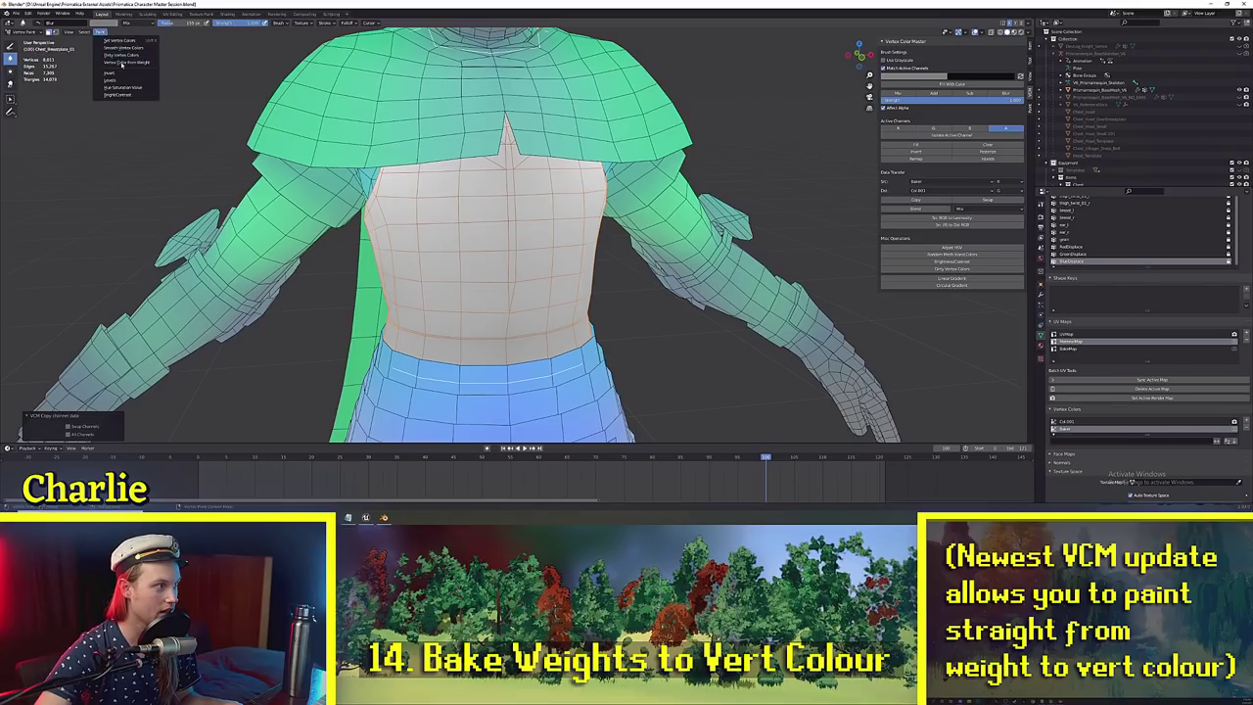
pyautogui.click(132, 63)
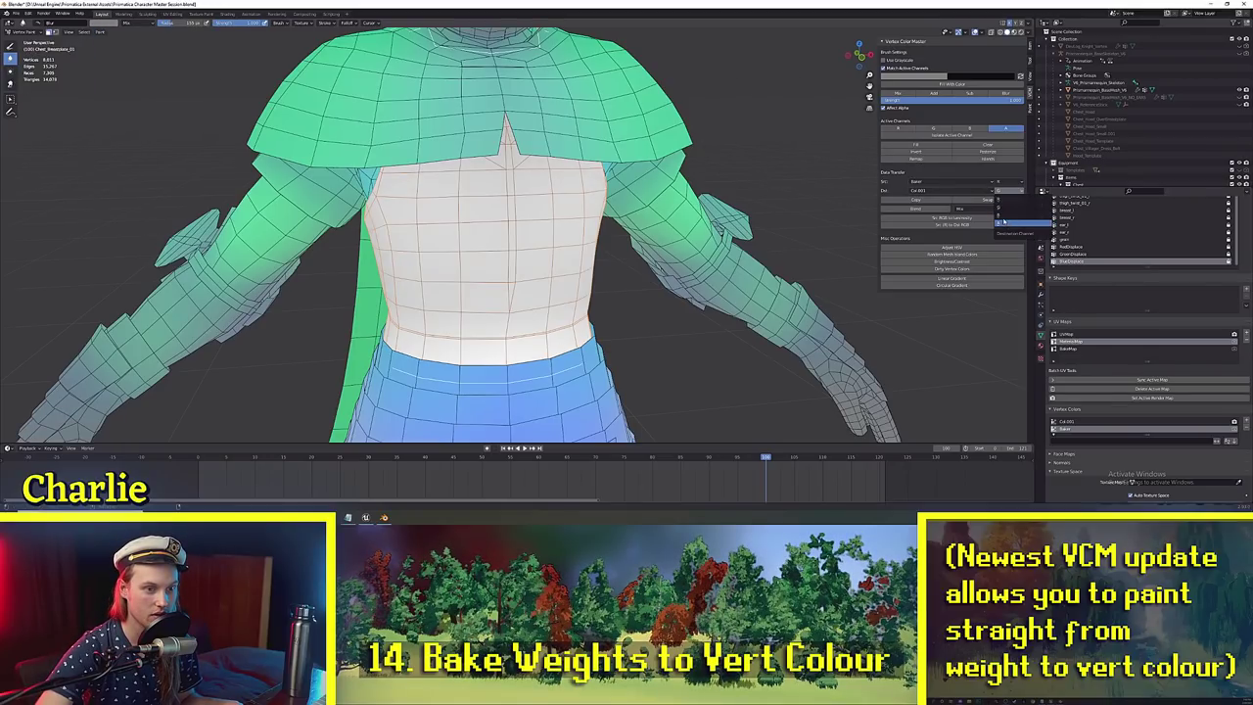
pyautogui.click(1003, 221)
pyautogui.click(910, 201)
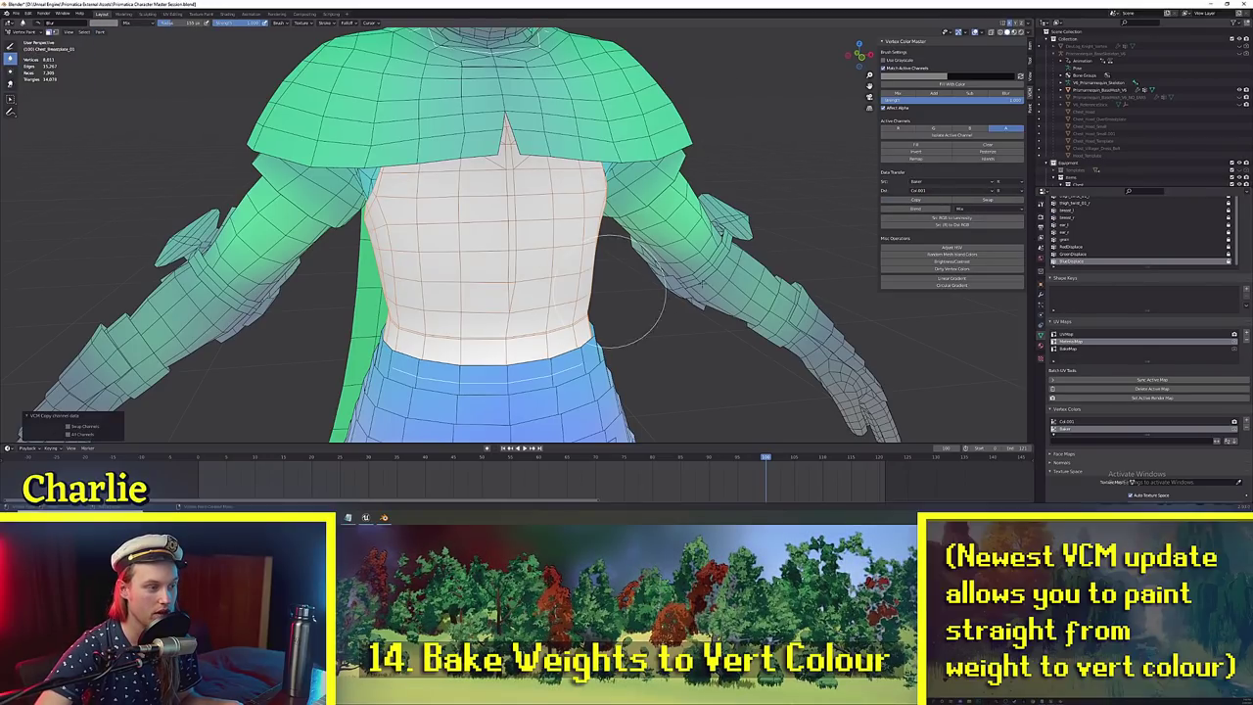
# Make the Col.001 vertex colour layer active and inspect the breastplate's baked colours against the surrounding equipment.
pyautogui.click(1082, 422)
pyautogui.scroll(-4, 753, 343)
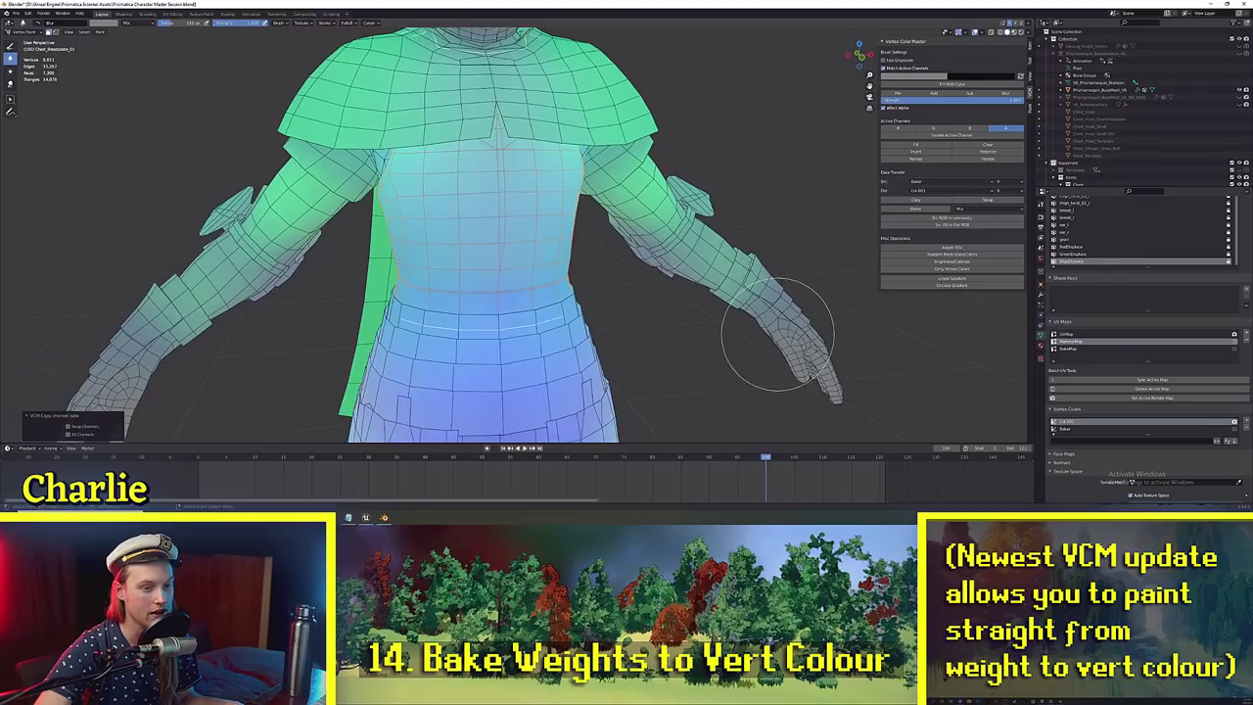
pyautogui.moveTo(796, 377); pyautogui.dragTo(783, 371, button='middle')
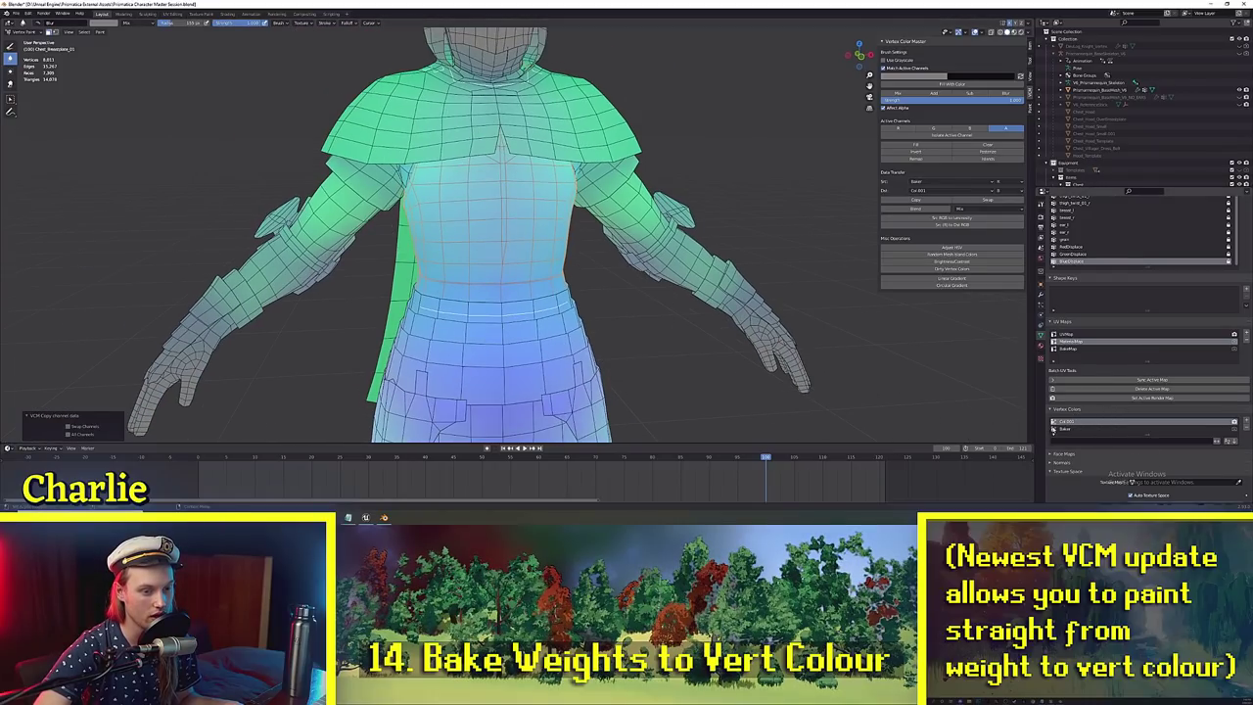
pyautogui.moveTo(701, 341)
pyautogui.mouseDown(button='middle')
pyautogui.moveTo(607, 344)
pyautogui.moveTo(708, 337)
pyautogui.mouseUp(button='middle')
pyautogui.moveTo(546, 307); pyautogui.dragTo(707, 295, button='middle')
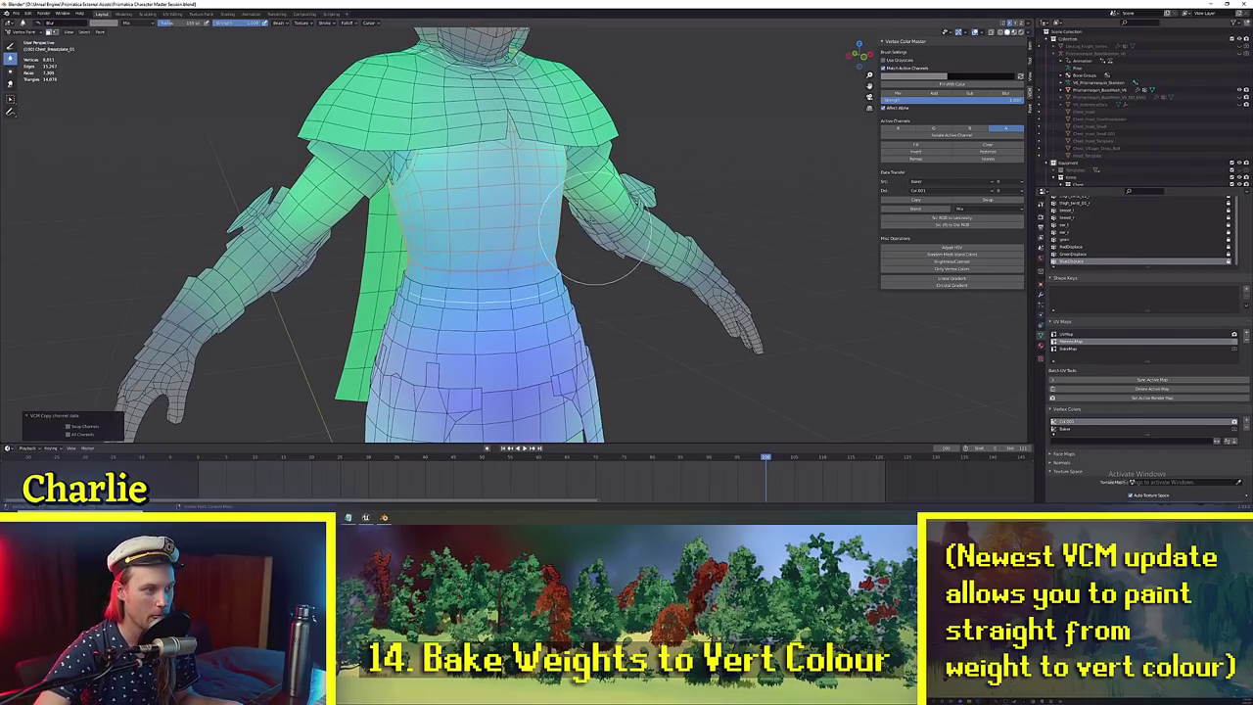
pyautogui.moveTo(597, 227); pyautogui.dragTo(434, 182, button='middle')
pyautogui.scroll(-4, 548, 265)
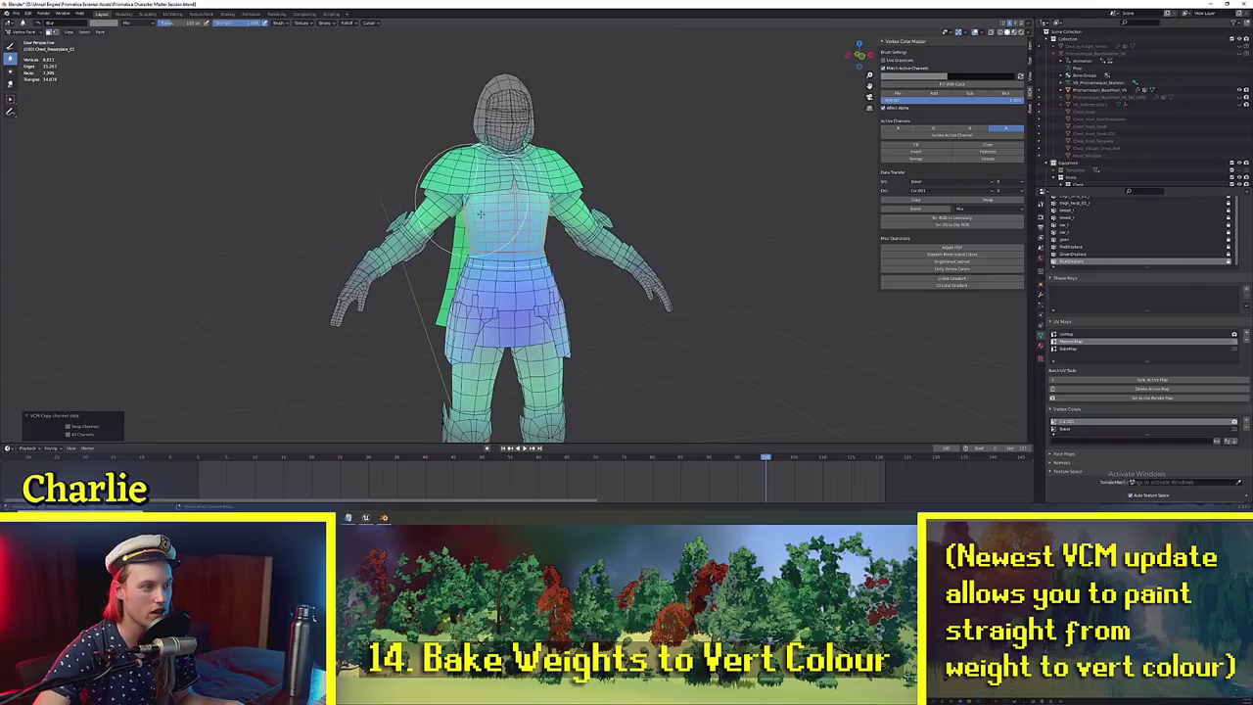
pyautogui.scroll(4, 585, 286)
pyautogui.scroll(-4, 534, 275)
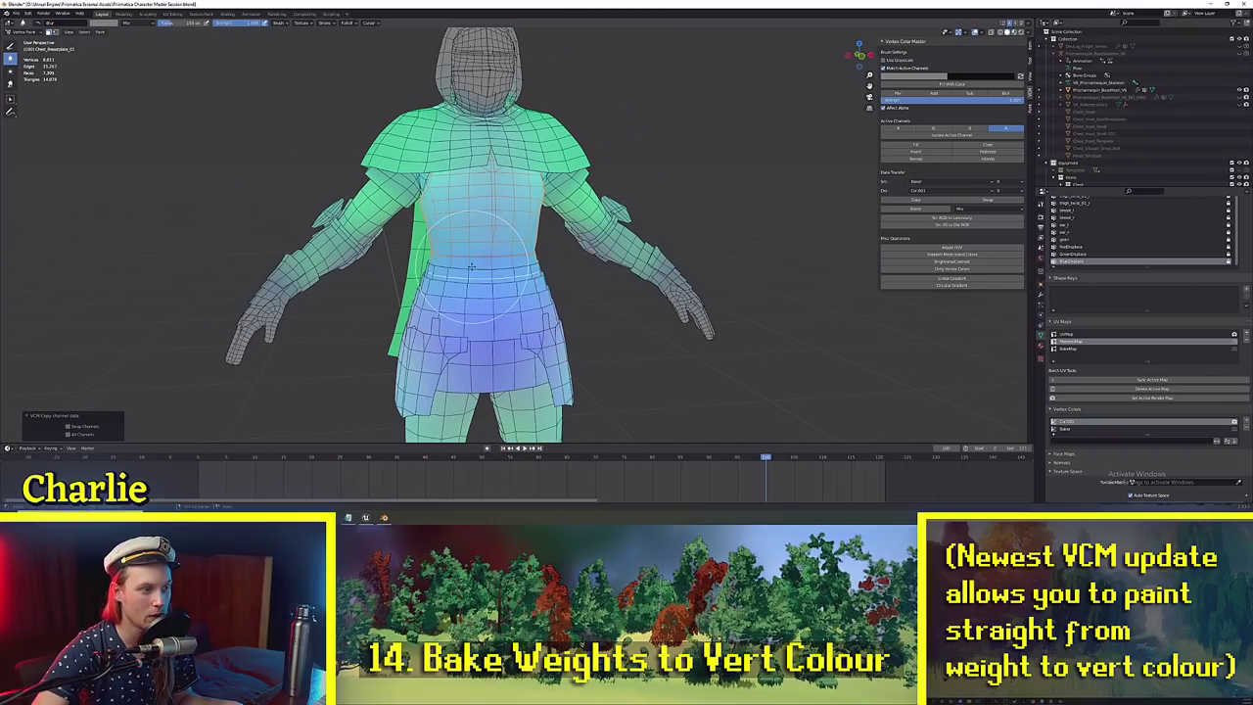
pyautogui.scroll(4, 501, 237)
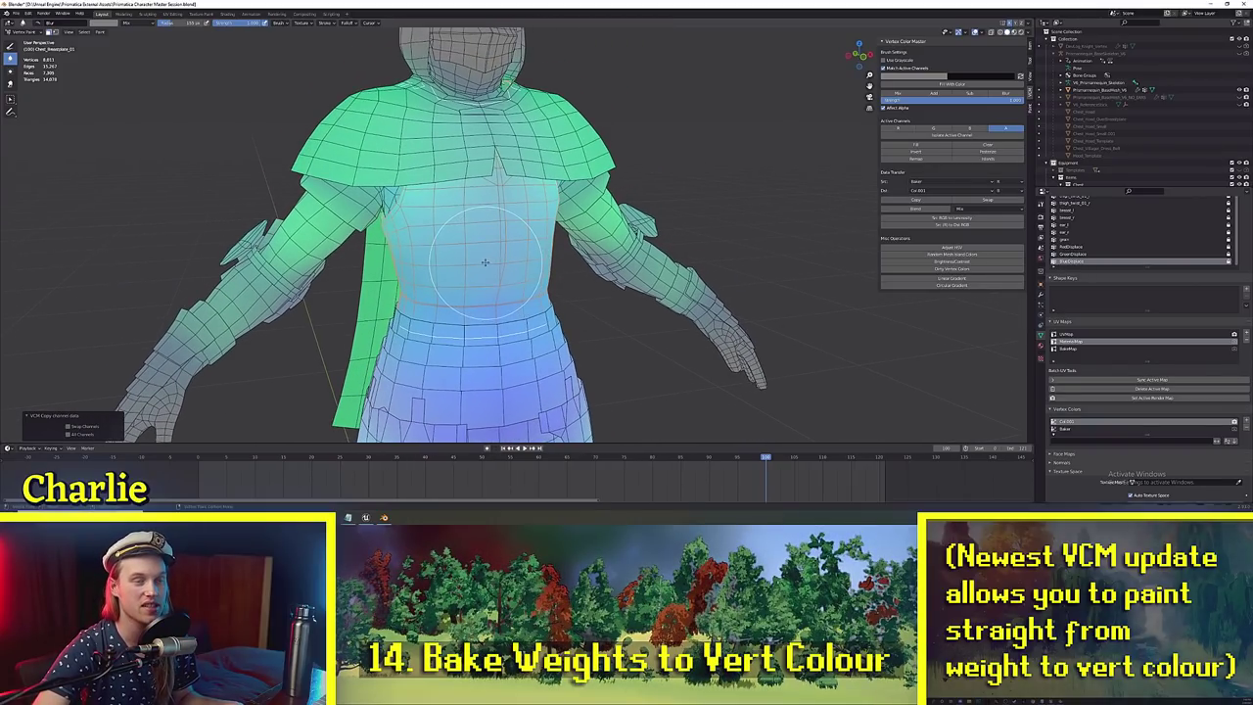
pyautogui.scroll(-4, 484, 263)
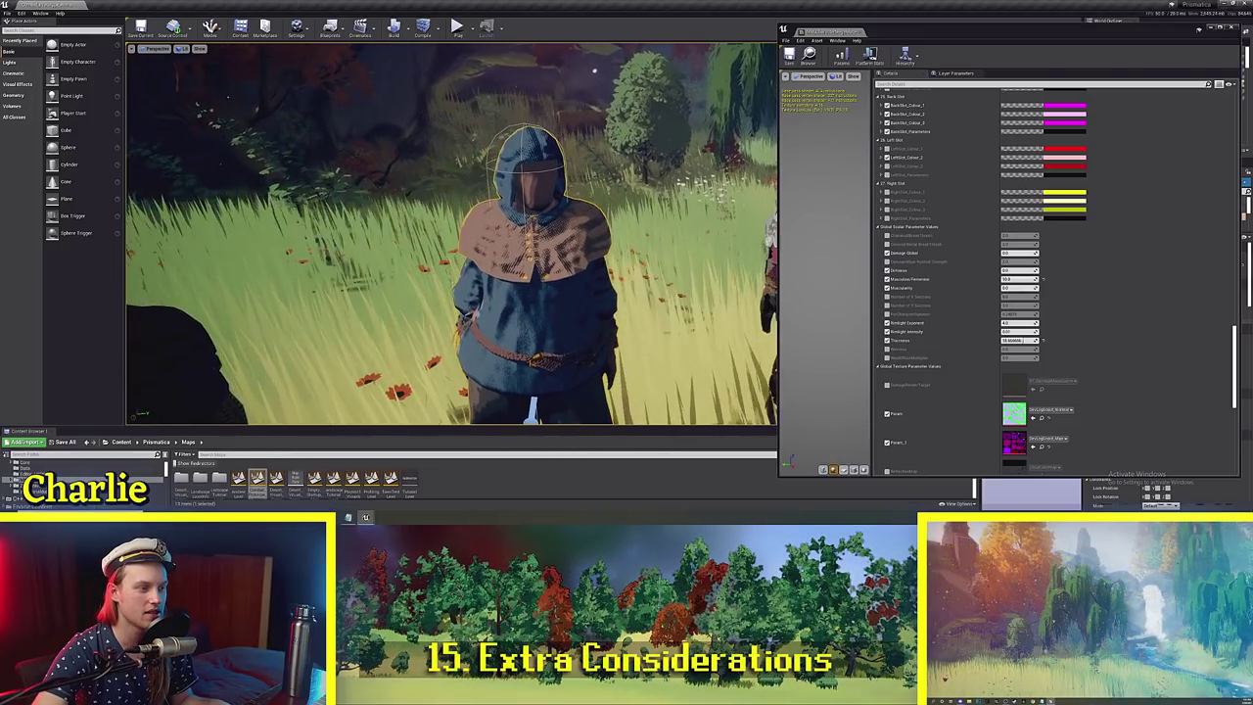
# Inspect the body-shape deformation of the hooded character's outfit in the level.
pyautogui.moveTo(513, 289)
pyautogui.mouseDown(button='right')
pyautogui.moveTo(550, 288)
pyautogui.moveTo(480, 284)
pyautogui.moveTo(512, 288)
pyautogui.mouseUp(button='right')
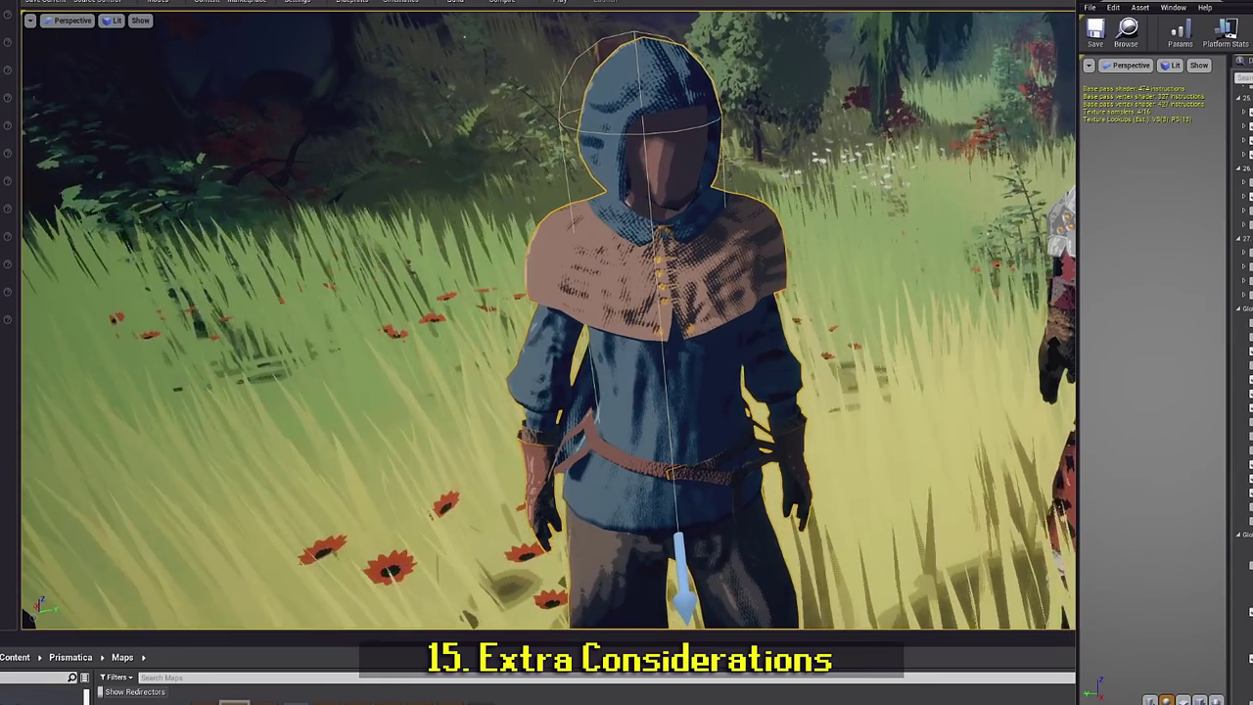
pyautogui.moveTo(548, 319); pyautogui.dragTo(607, 328, button='right')
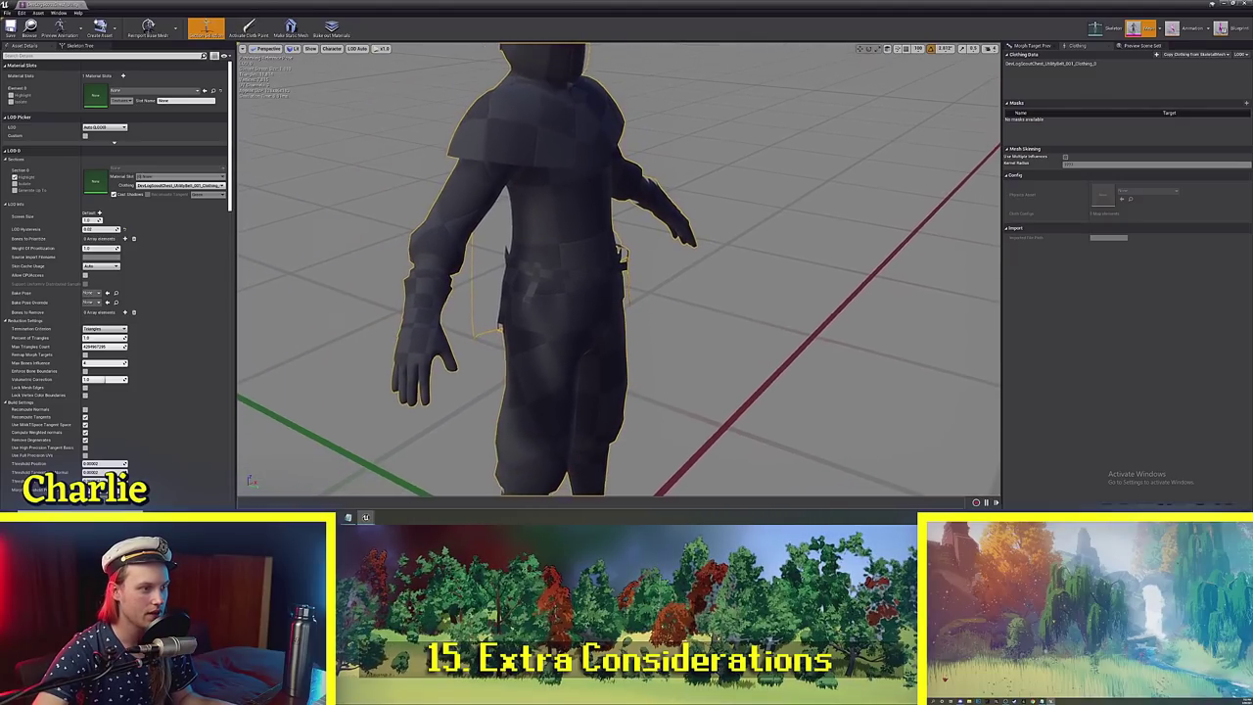
# Show the mesh's skeleton hierarchy and examine the left and right breast bones and the hood_target bone.
pyautogui.click(78, 45)
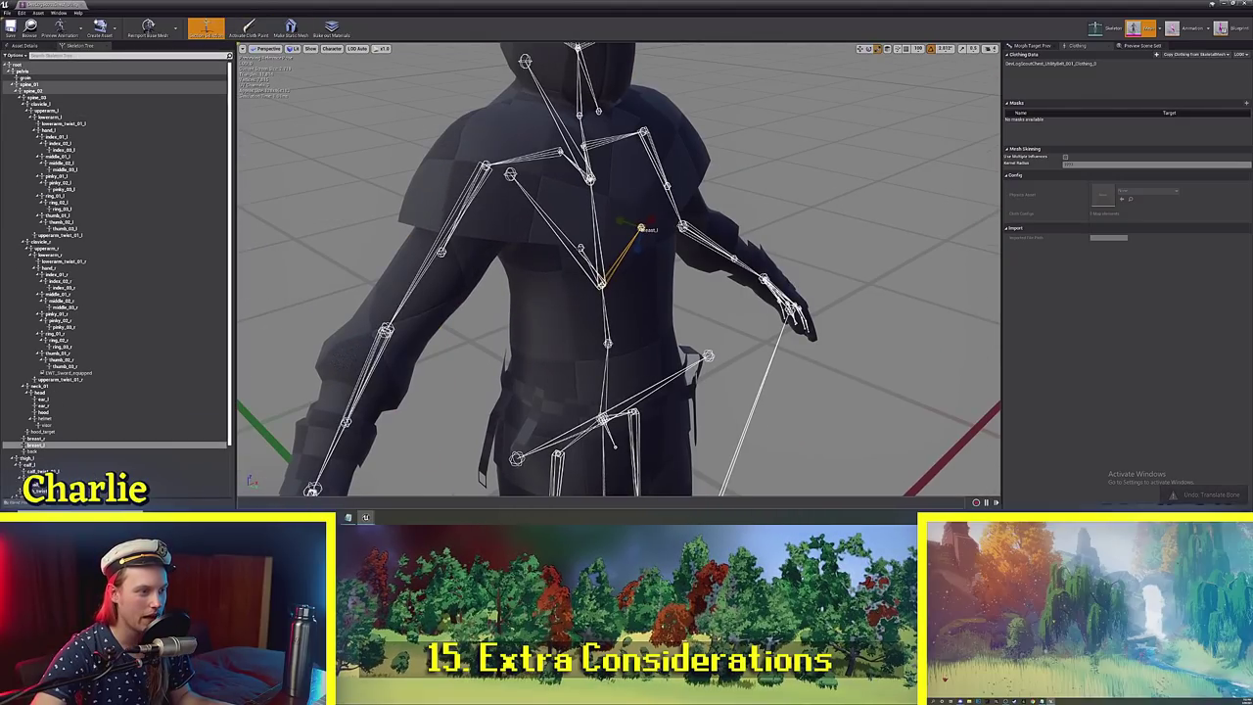
pyautogui.click(581, 248)
pyautogui.moveTo(581, 249); pyautogui.dragTo(726, 251, button='right')
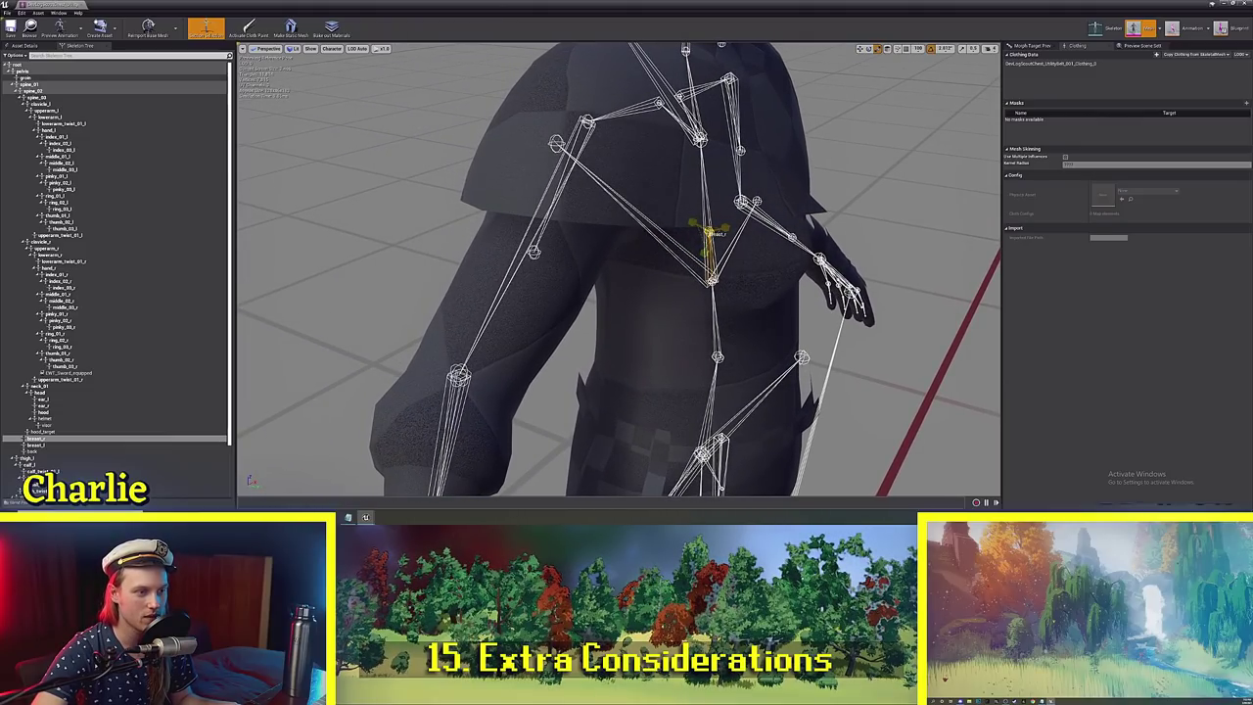
pyautogui.click(726, 235)
pyautogui.click(756, 202)
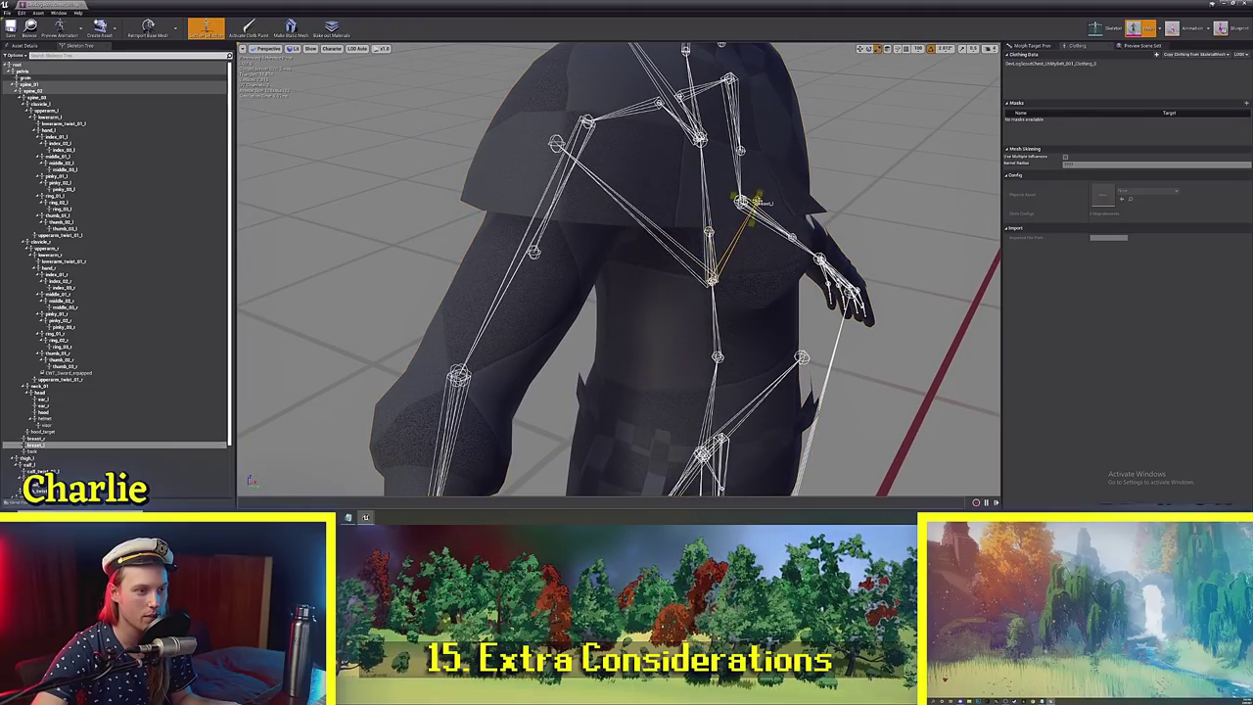
pyautogui.moveTo(547, 252); pyautogui.dragTo(646, 240, button='right')
pyautogui.click(584, 240)
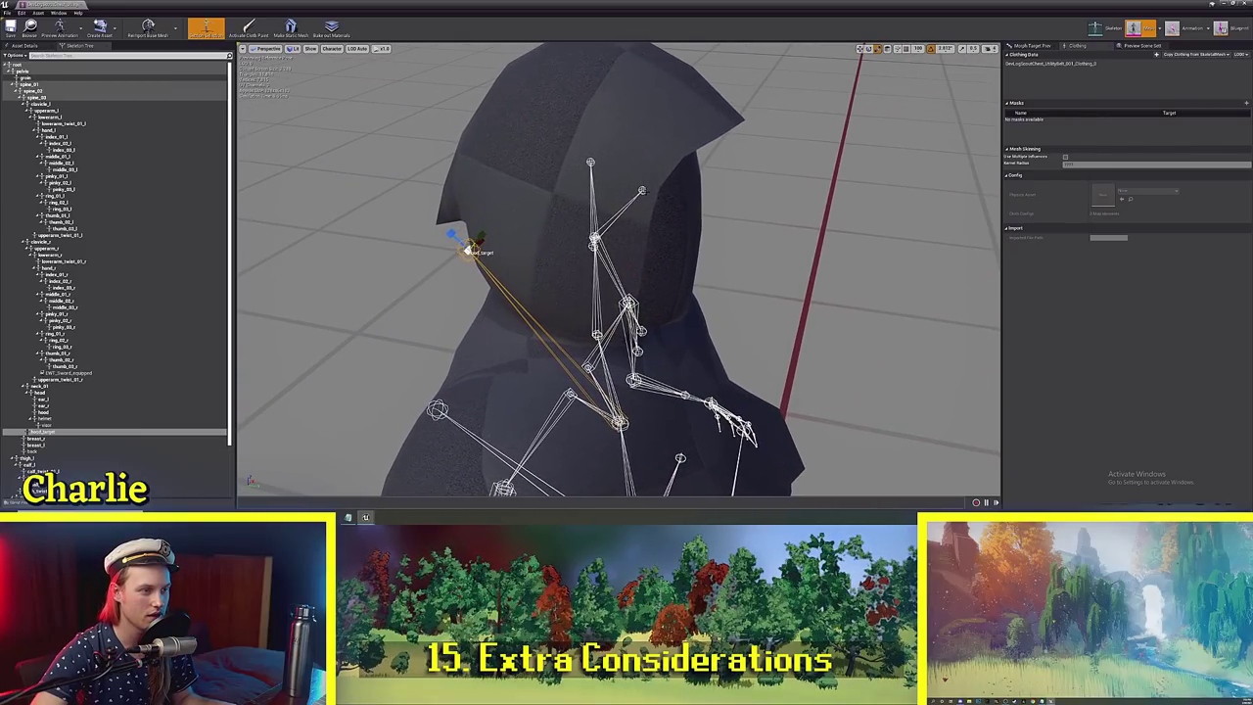
# Test-rotate a bone at the character's head in the preview pose and select the visor bone.
pyautogui.click(651, 186)
pyautogui.moveTo(651, 186); pyautogui.dragTo(661, 225, button='right')
pyautogui.click(662, 296)
pyautogui.press('e')
pyautogui.moveTo(667, 294); pyautogui.dragTo(519, 256)
pyautogui.press('e')
pyautogui.press('w')
pyautogui.moveTo(519, 256); pyautogui.dragTo(552, 233, button='right')
pyautogui.click(643, 220)
pyautogui.moveTo(643, 222); pyautogui.dragTo(651, 325, button='right')
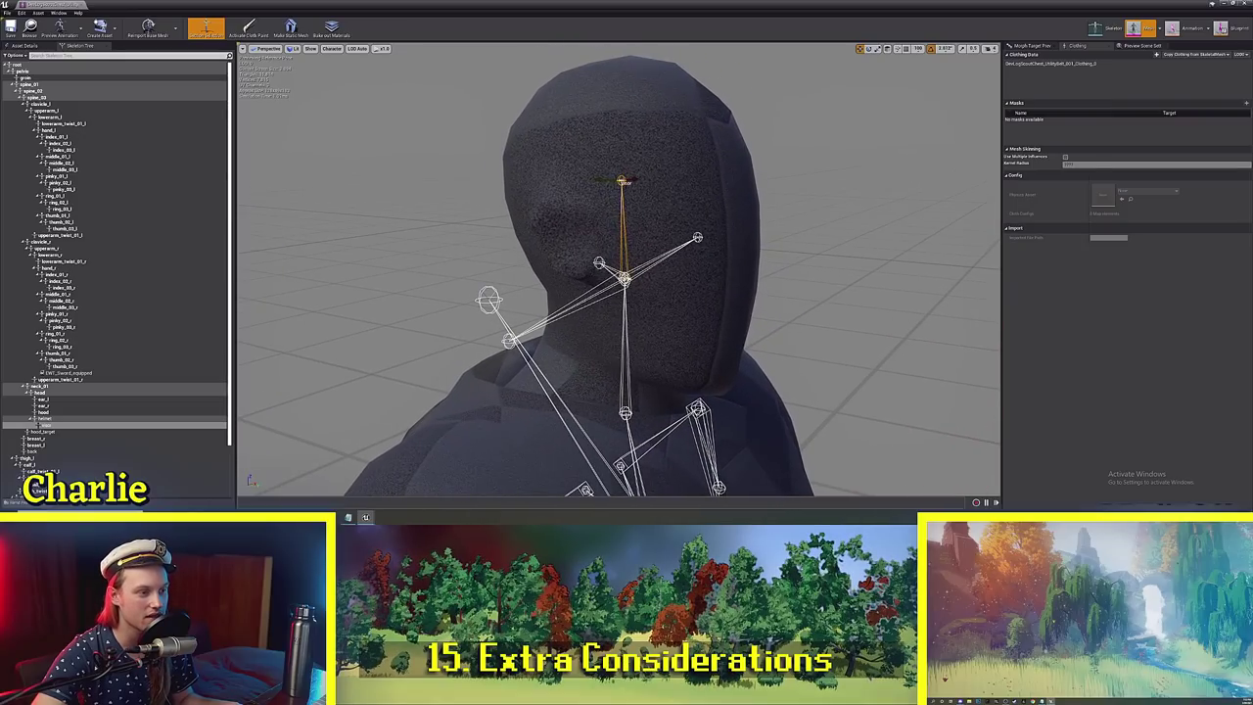
# Scale up and rotate the ear_r bone in the preview pose to reshape the character's right ear.
pyautogui.click(599, 263)
pyautogui.moveTo(599, 264); pyautogui.dragTo(600, 263, button='right')
pyautogui.press('d')
pyautogui.press('e')
pyautogui.press('r')
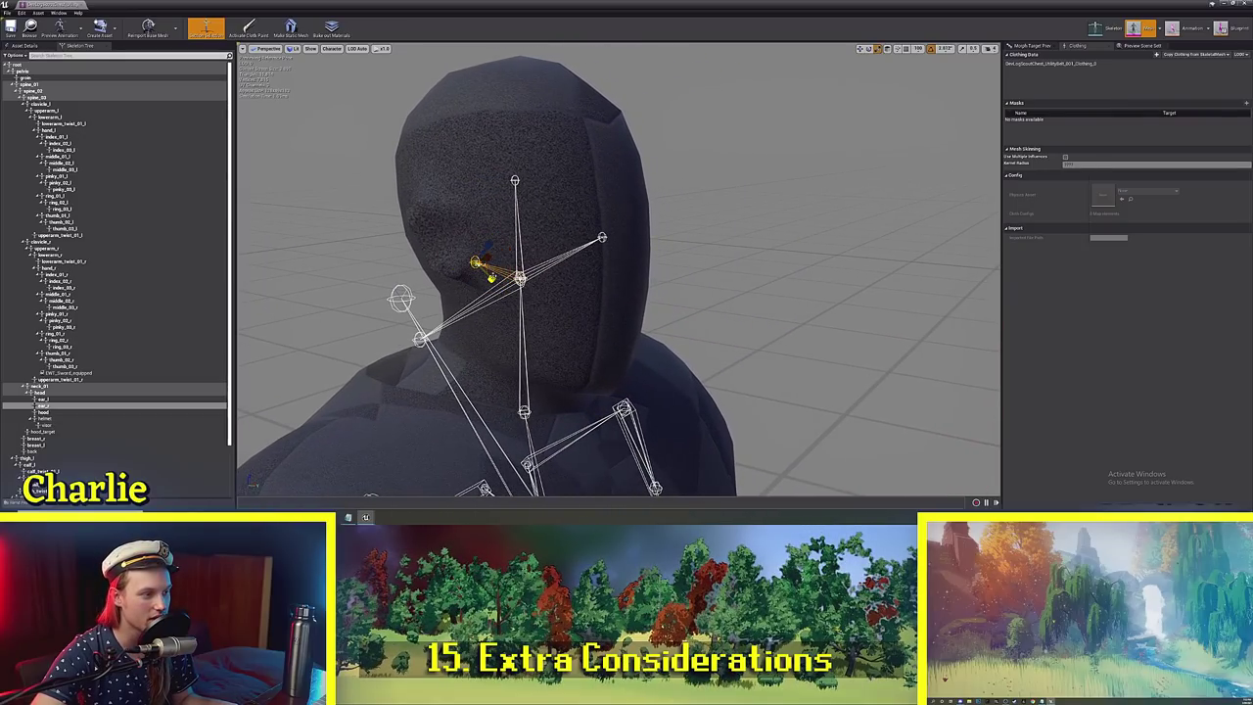
pyautogui.moveTo(491, 278); pyautogui.dragTo(512, 298)
pyautogui.moveTo(512, 298); pyautogui.dragTo(548, 284, button='right')
pyautogui.press('e')
pyautogui.moveTo(544, 326); pyautogui.dragTo(475, 334)
pyautogui.moveTo(484, 286); pyautogui.dragTo(479, 280)
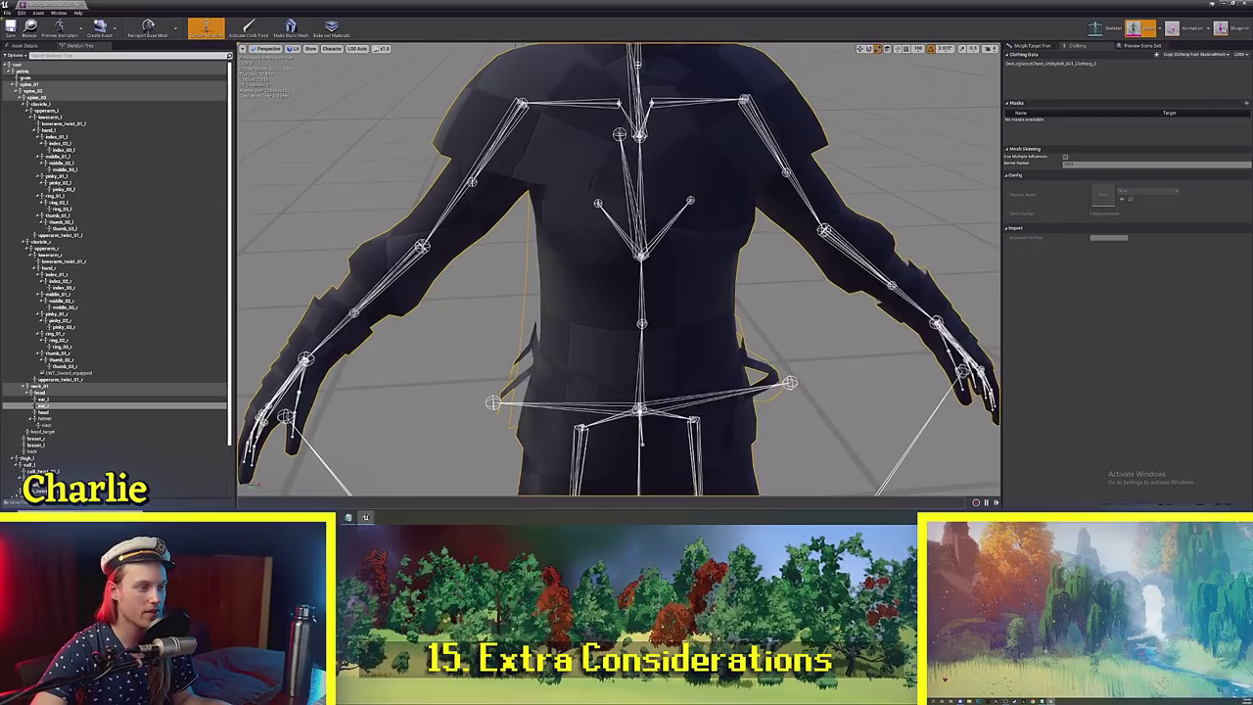
# Select the upperarm_r bone and examine the skeleton across the torso and arms.
pyautogui.moveTo(616, 294); pyautogui.dragTo(641, 254, button='right')
pyautogui.click(490, 177)
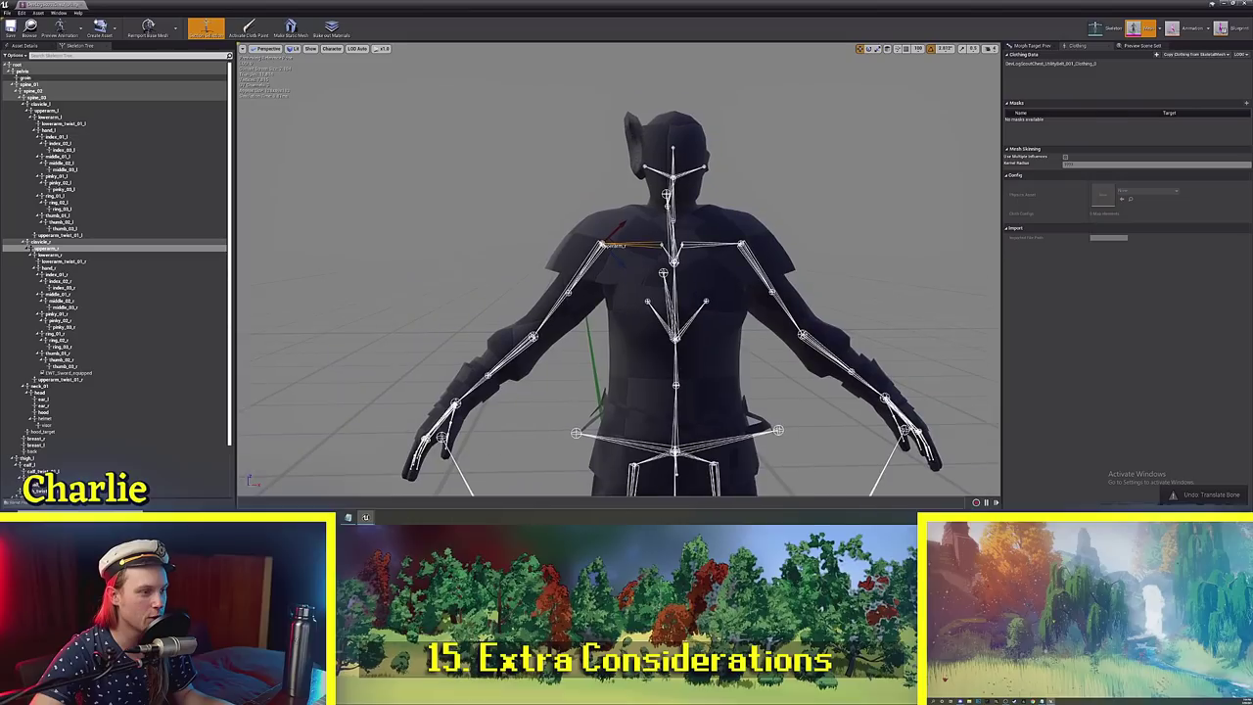
pyautogui.moveTo(617, 284); pyautogui.dragTo(632, 303, button='right')
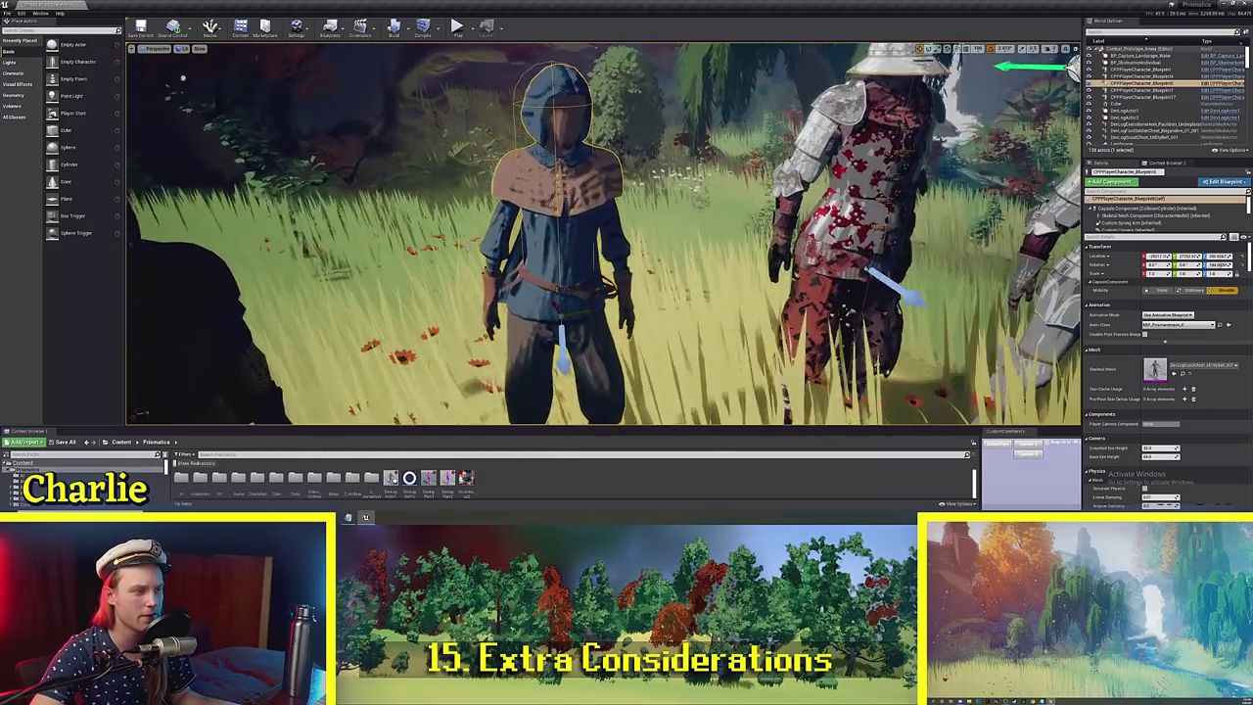
# Select the landscape in the level and examine the lineup of equipped characters, including the hooded character's legs.
pyautogui.rightClick(613, 250)
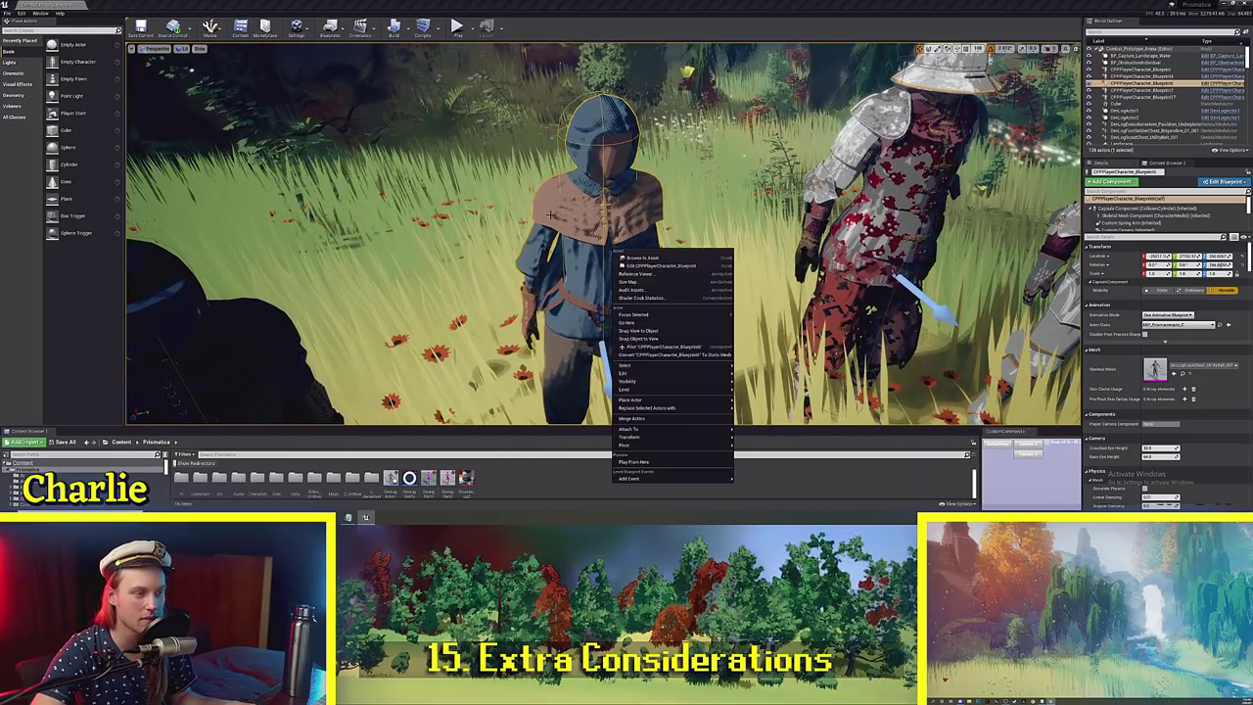
pyautogui.press('Escape')
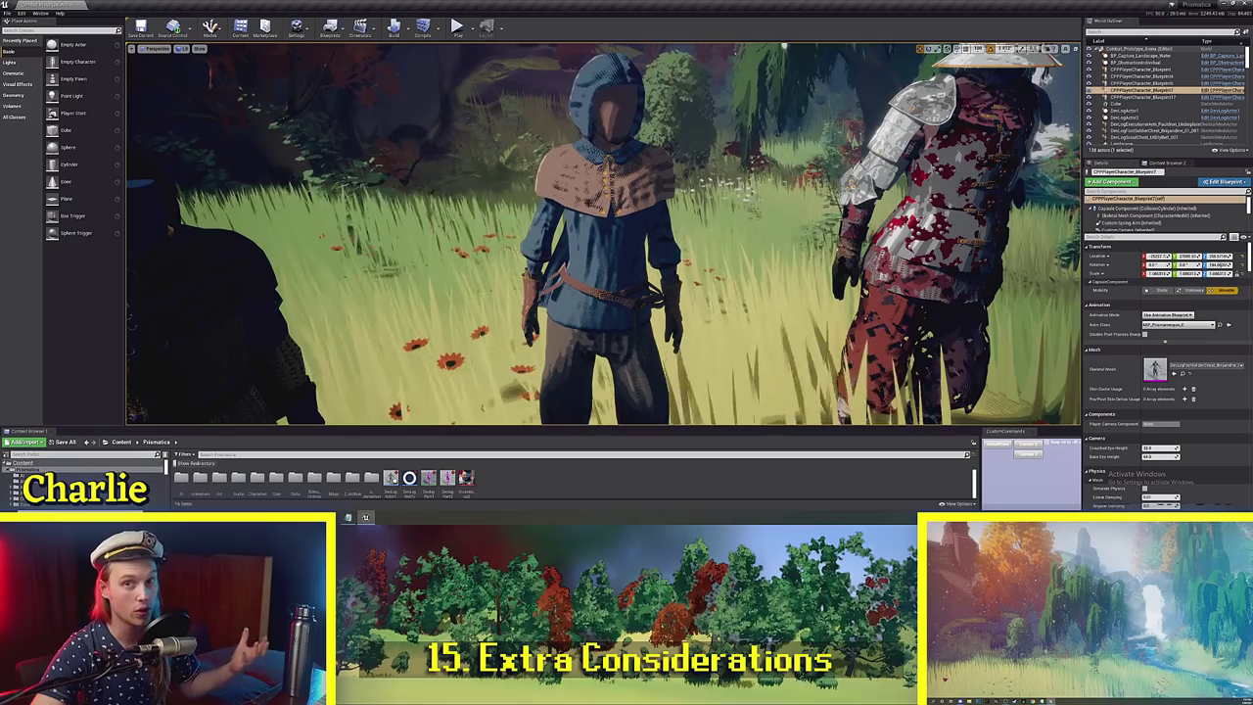
pyautogui.click(715, 245)
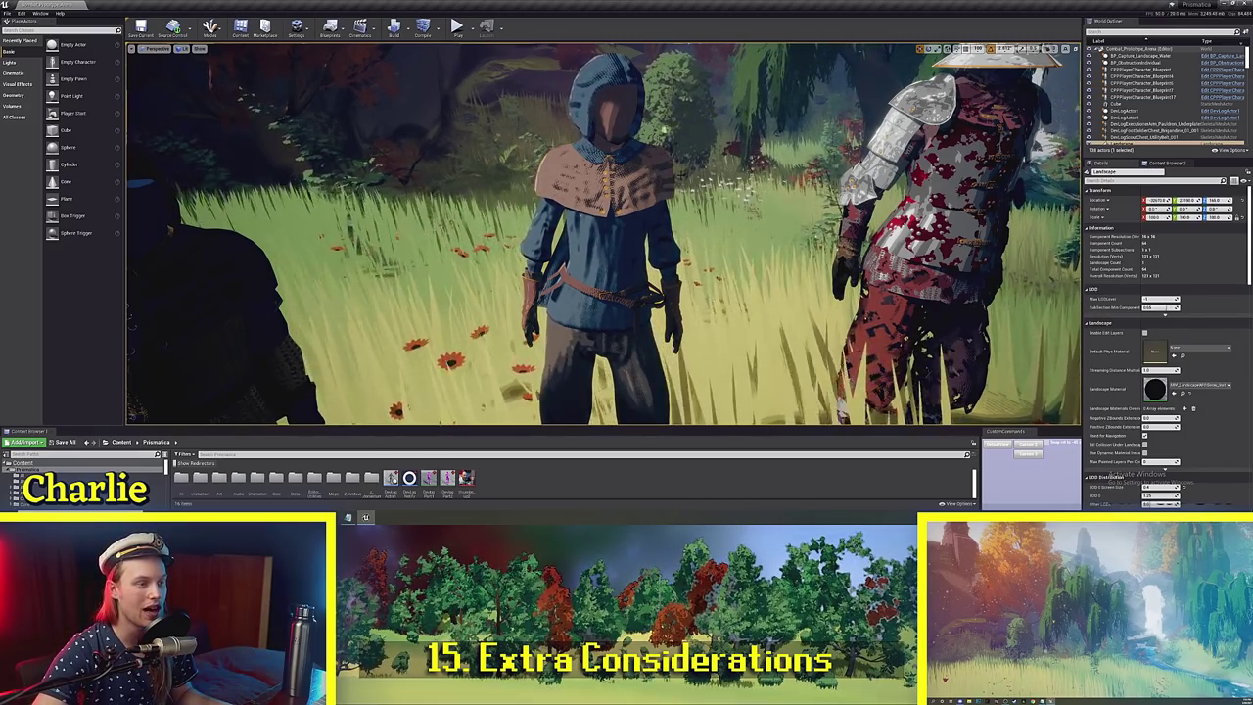
pyautogui.moveTo(679, 273); pyautogui.dragTo(673, 381, button='right')
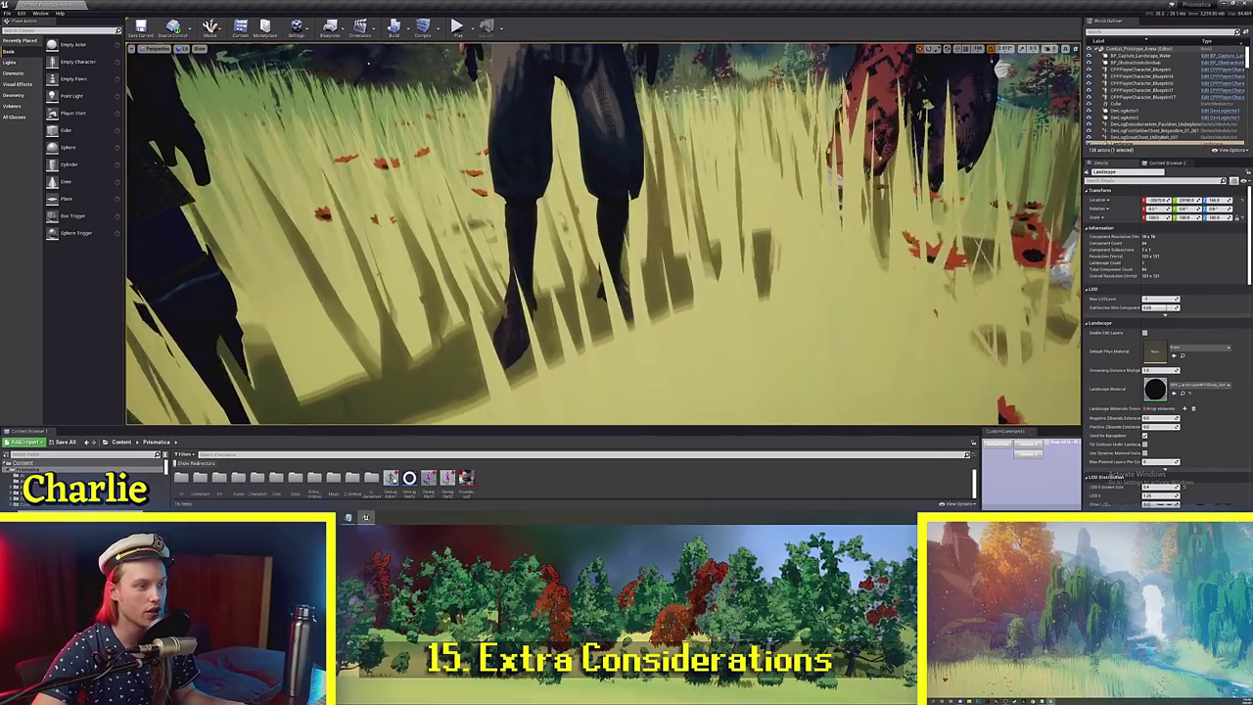
pyautogui.moveTo(539, 239); pyautogui.dragTo(543, 133, button='right')
pyautogui.scroll(-10, 603, 233)
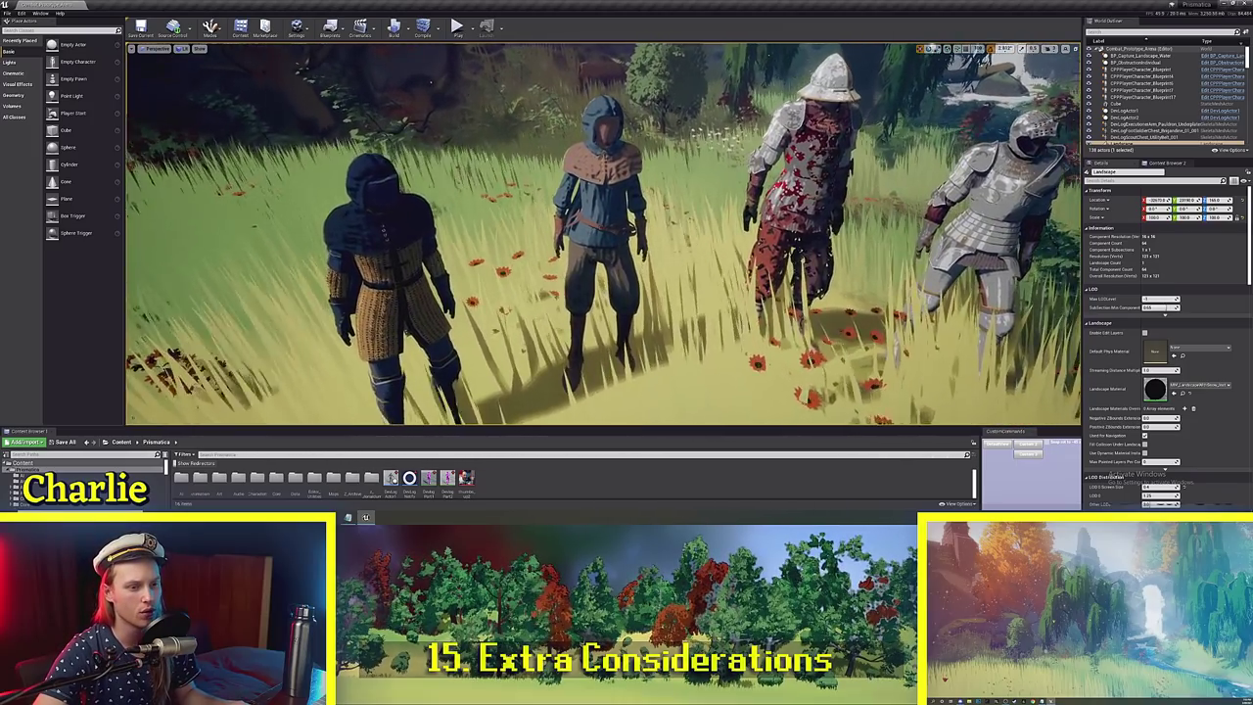